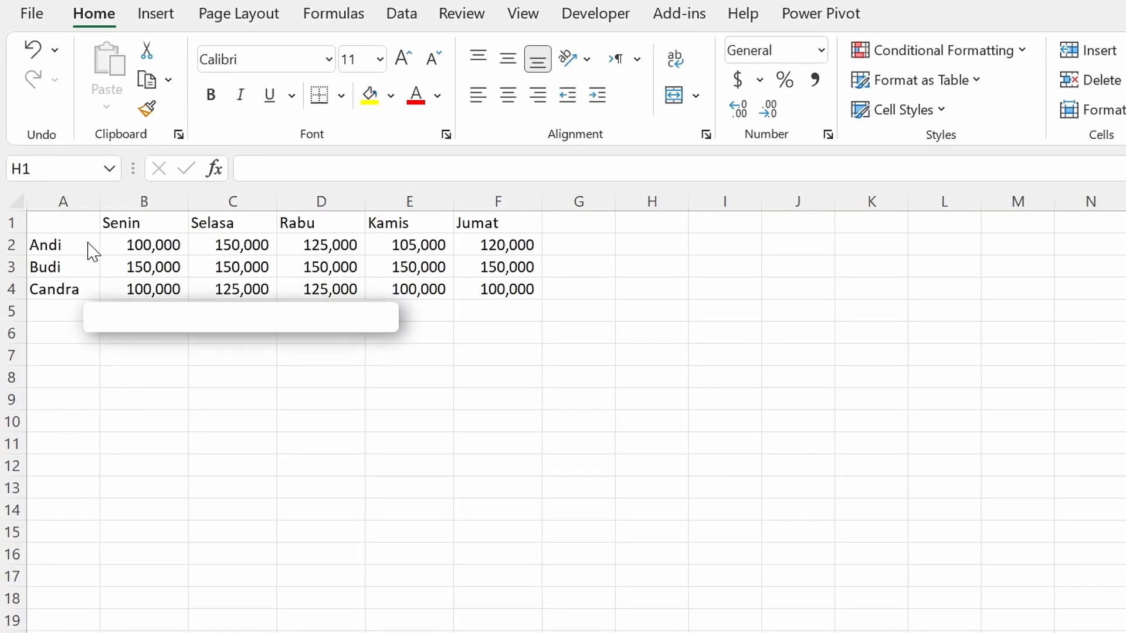
Highlight the header row A1:F1, enter the formula =A1:F1 in cell H1, and reselect H1 to check it.
left_click(60, 221)
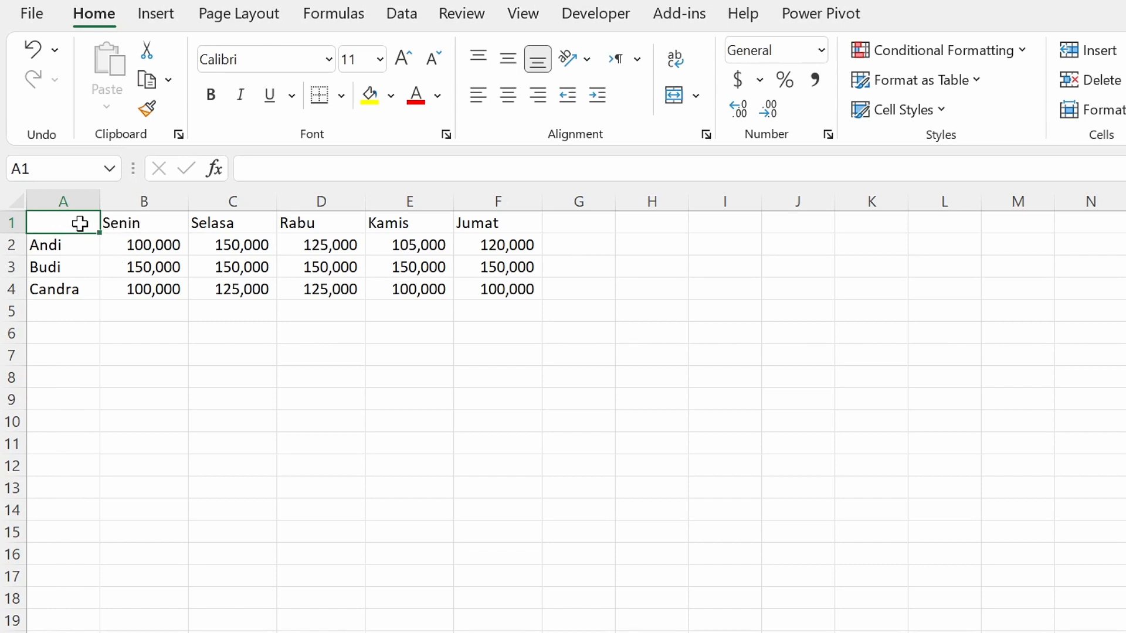
left_click_drag(80, 223, 500, 224)
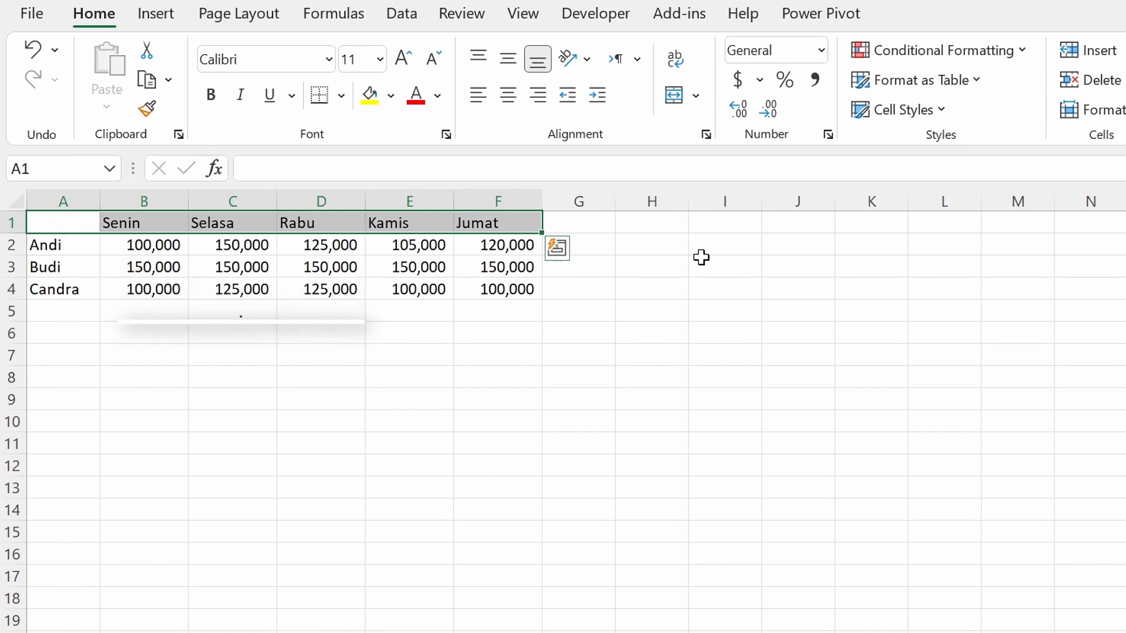
left_click(669, 226)
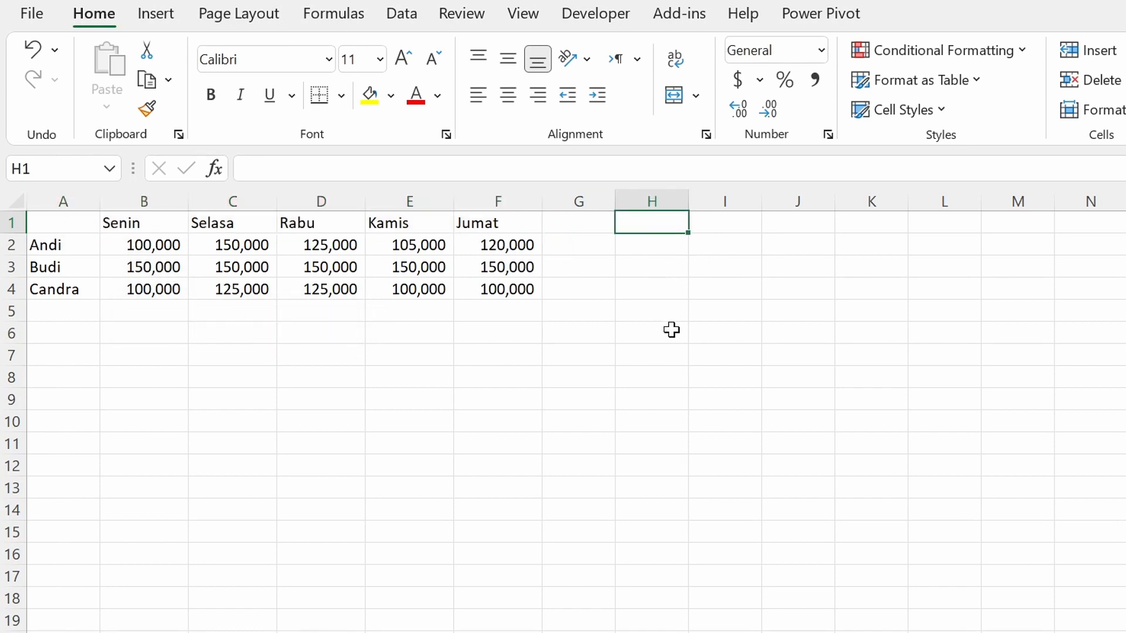
type("=")
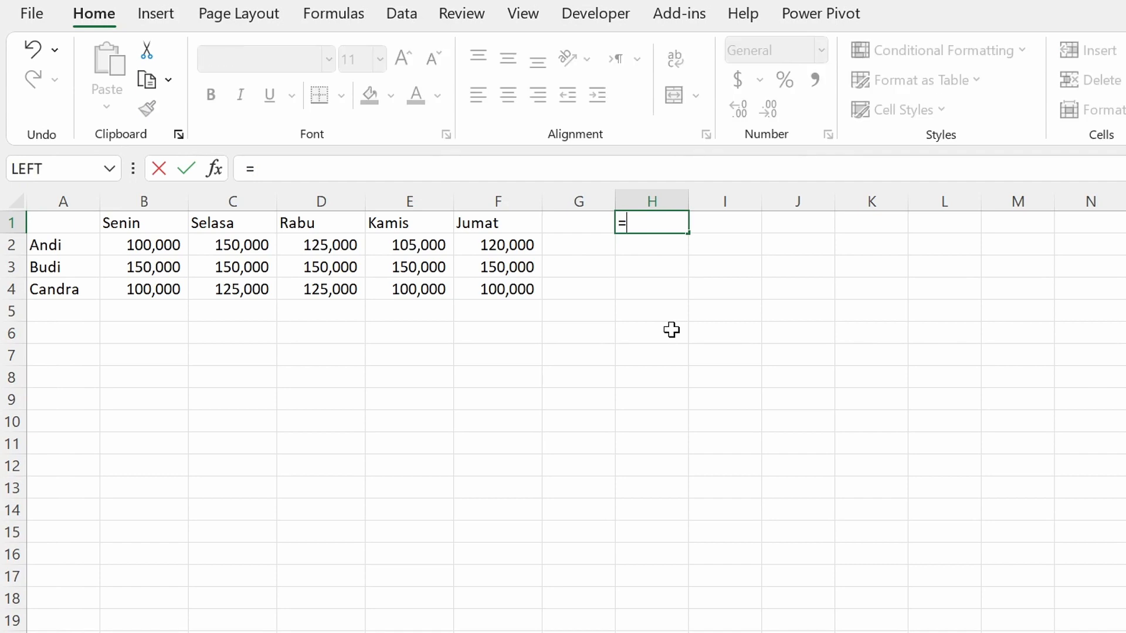
type("A1")
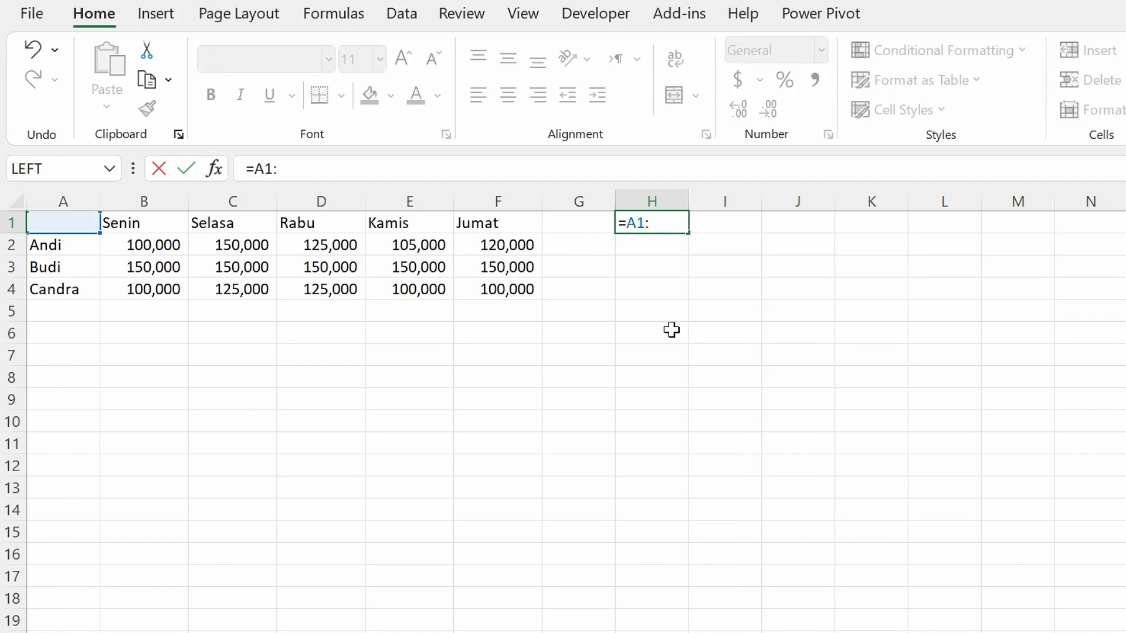
type(":F1")
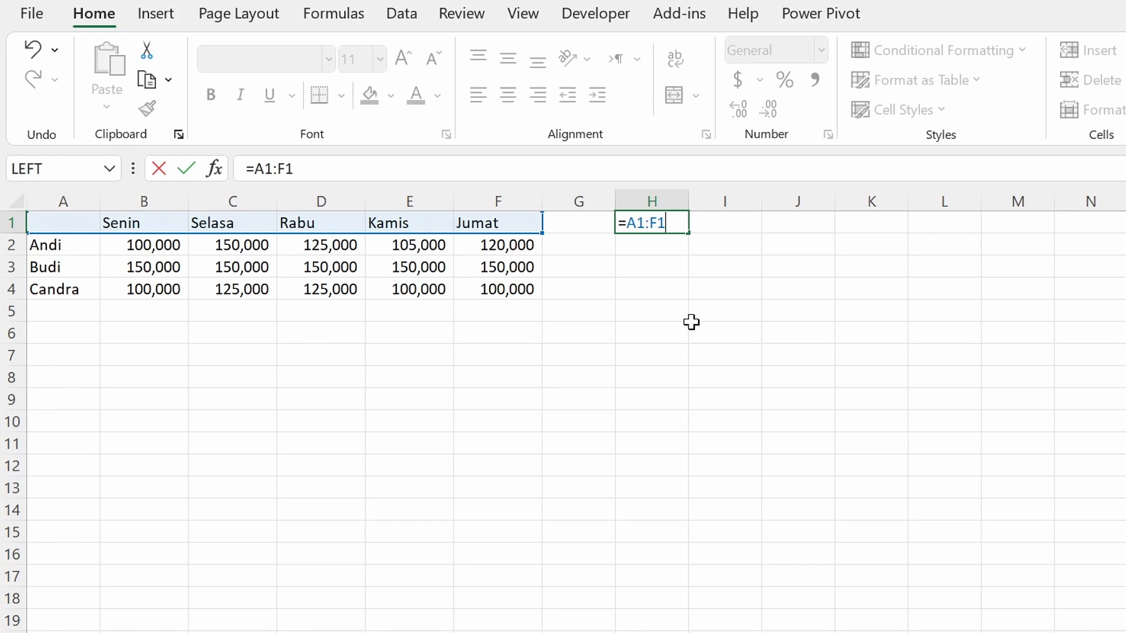
key("Return")
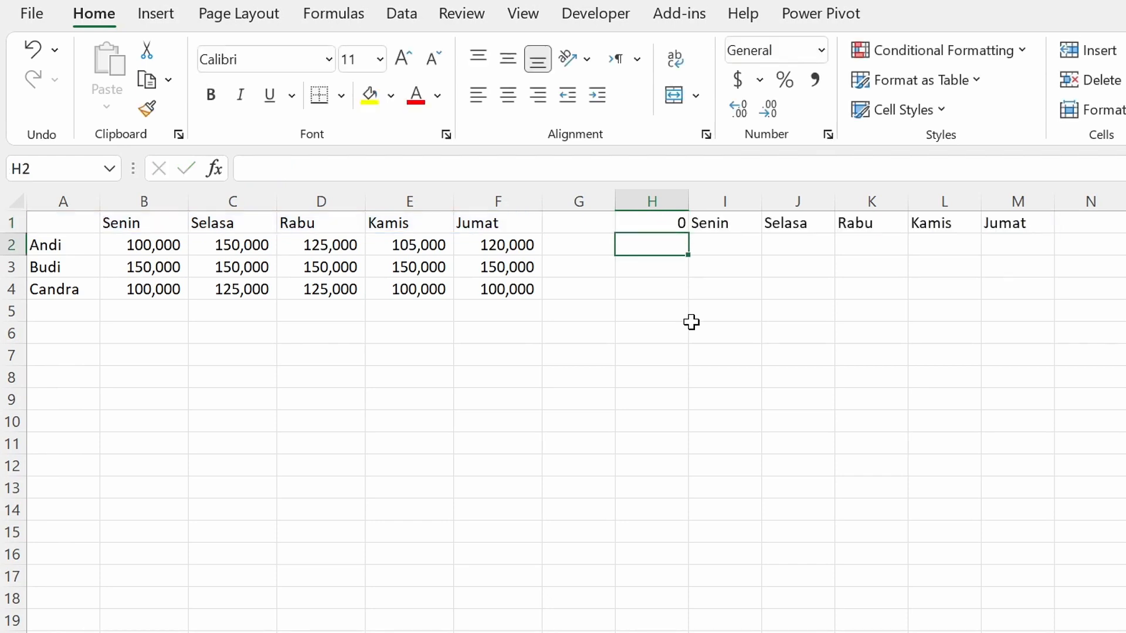
left_click(651, 222)
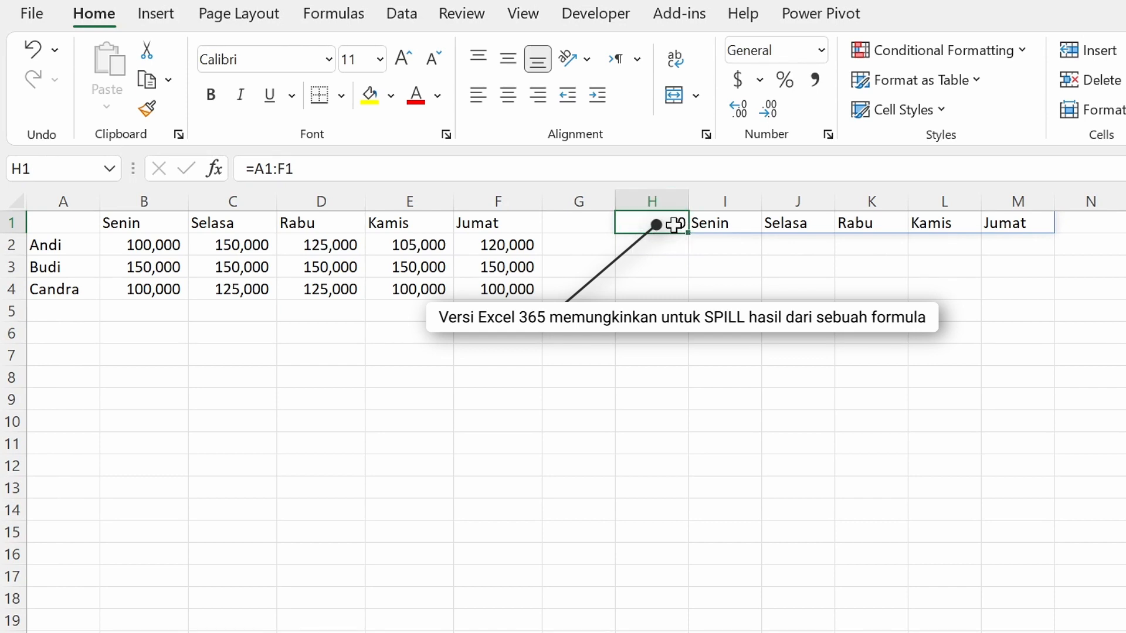
left_click(650, 247)
left_click(652, 223)
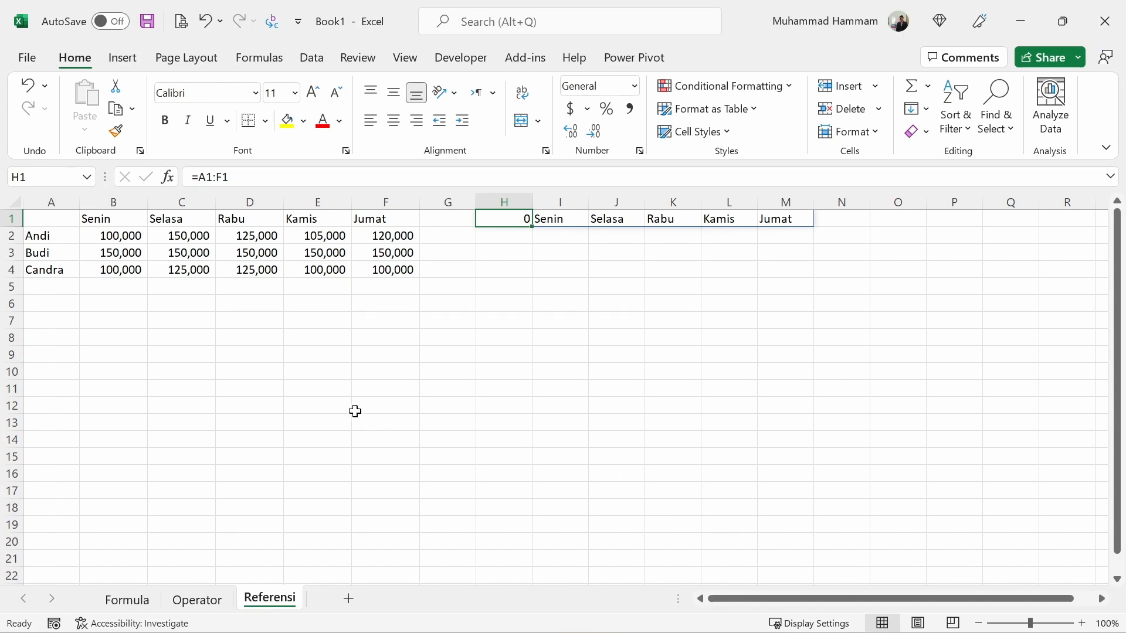
Highlight the whole table range A1:F4 and check its corner cells A1 and F4.
left_click(51, 218)
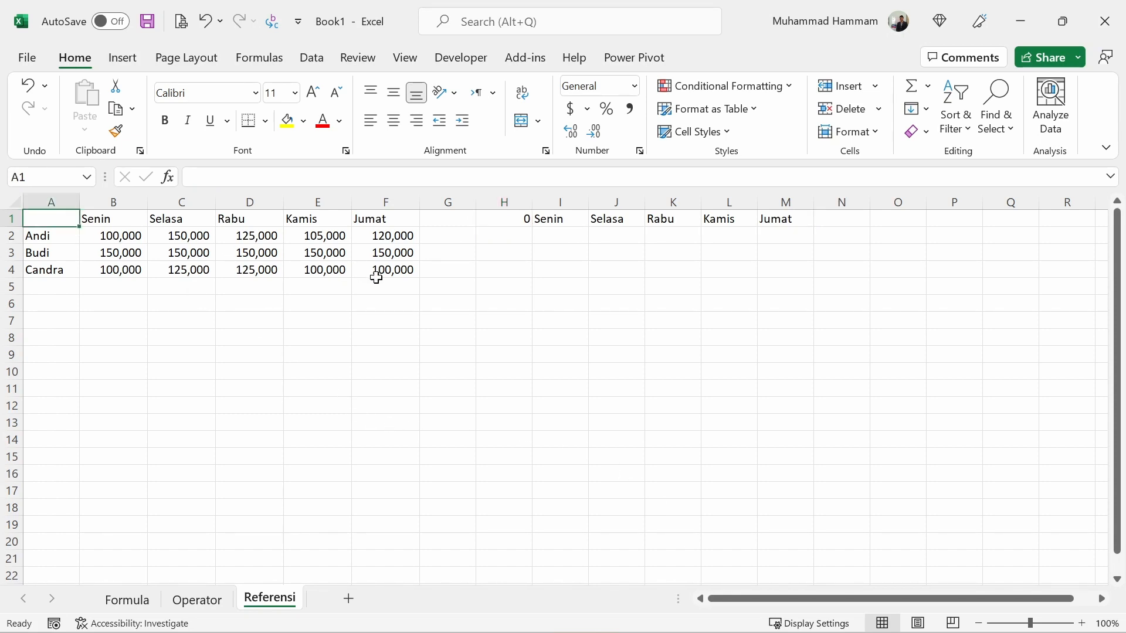
left_click(385, 272)
left_click_drag(50, 219, 385, 269)
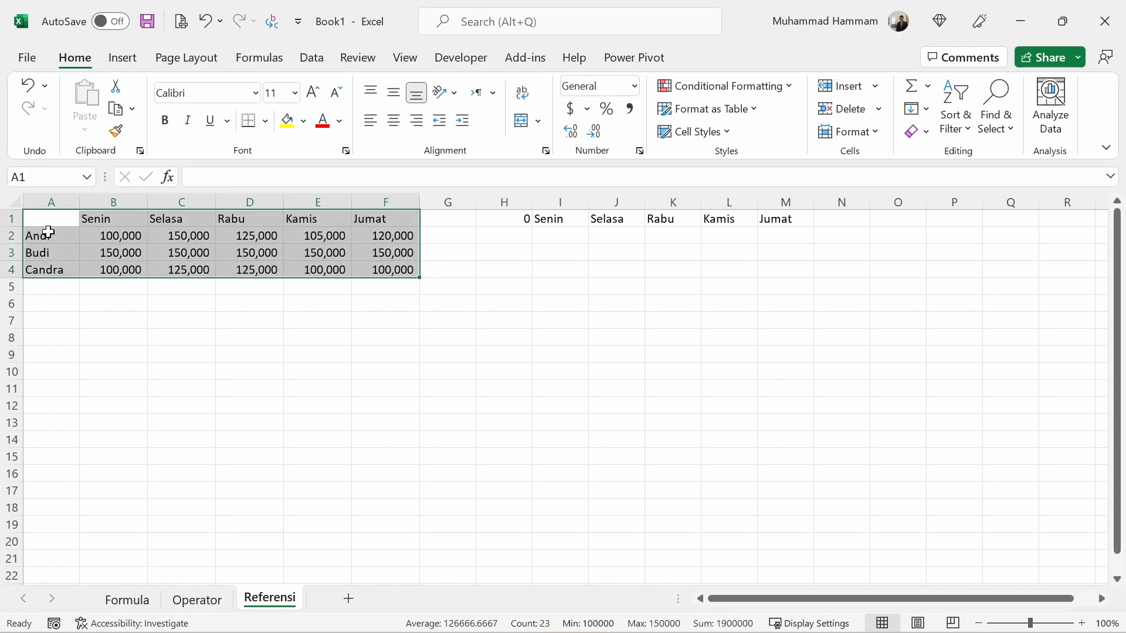
left_click(36, 218)
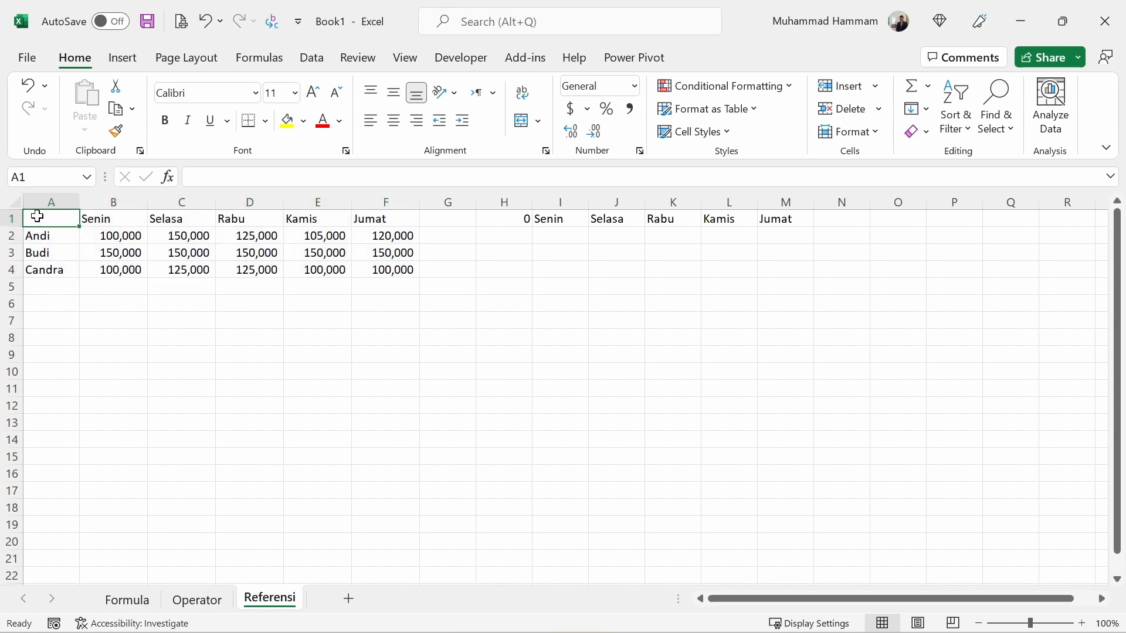
left_click(378, 269)
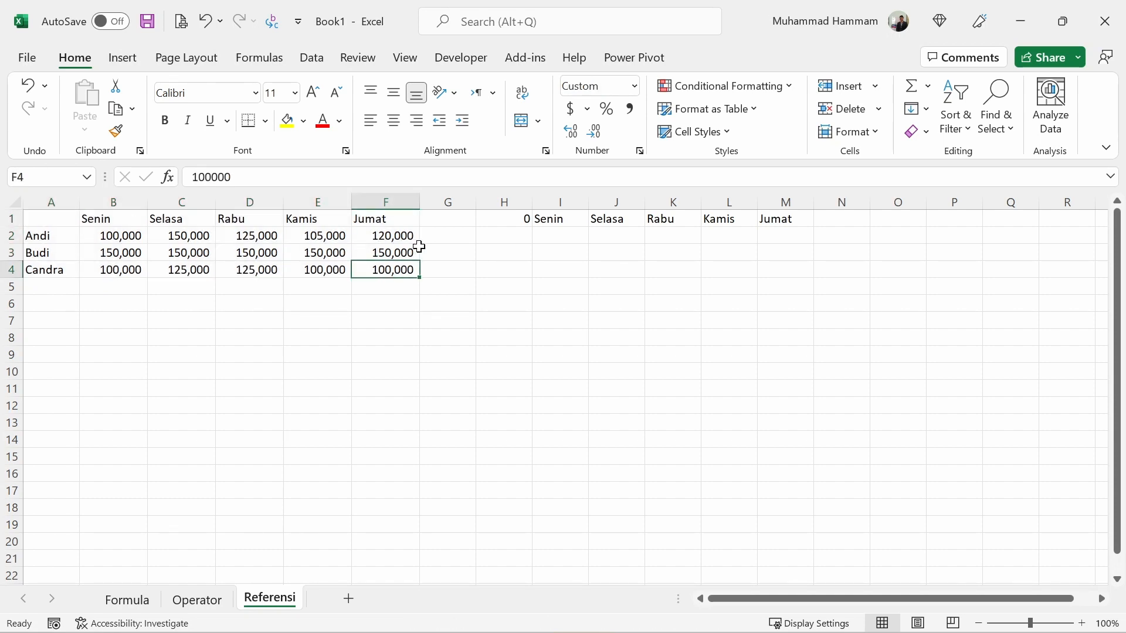
Change the range reference in cell H1 to =A1:F4 so it covers the whole table.
left_click(505, 217)
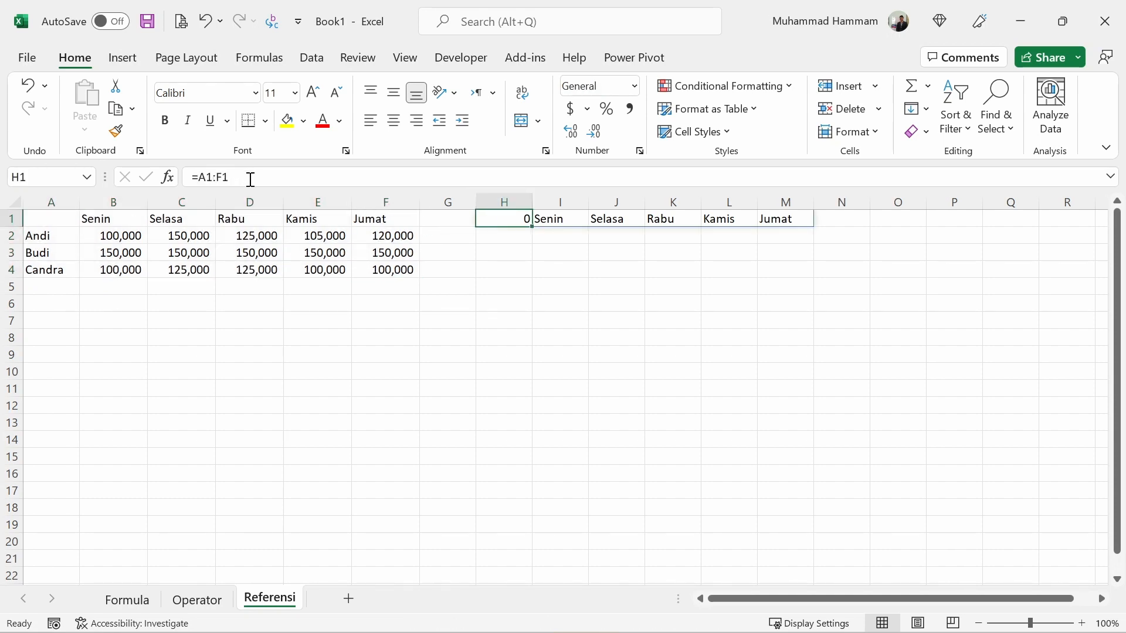
left_click(251, 178)
key("BackSpace")
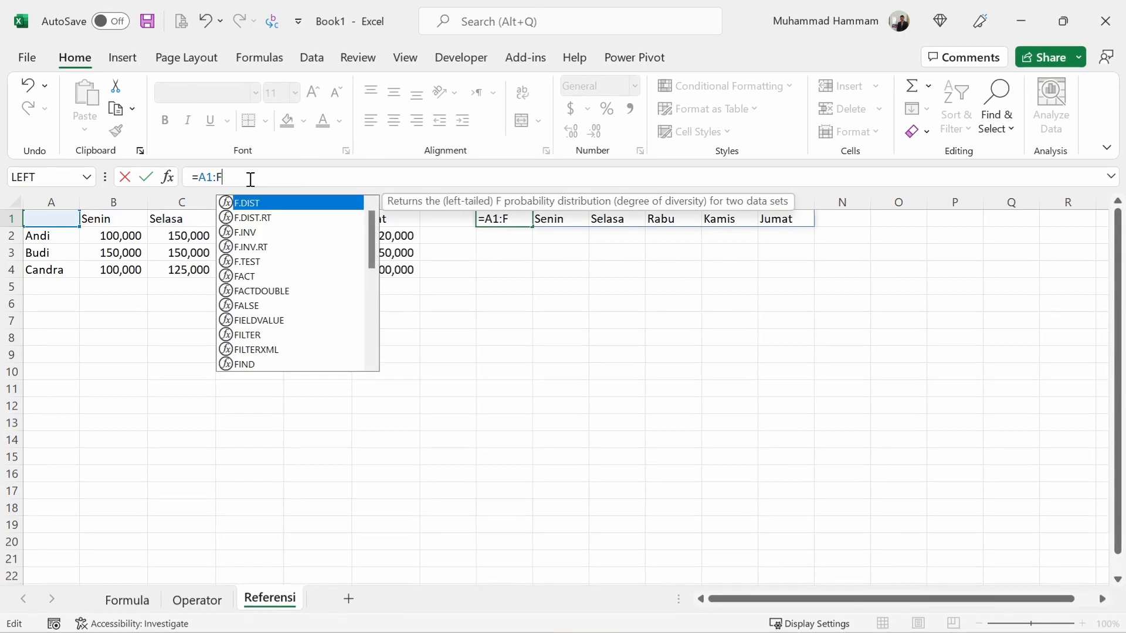
type("4")
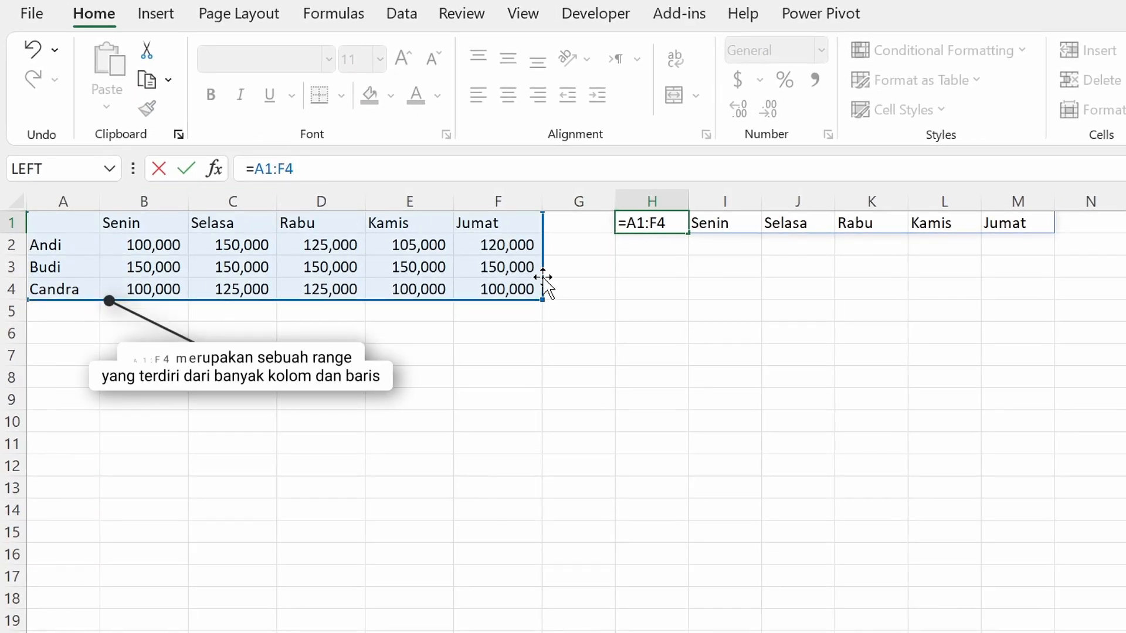
key("Return")
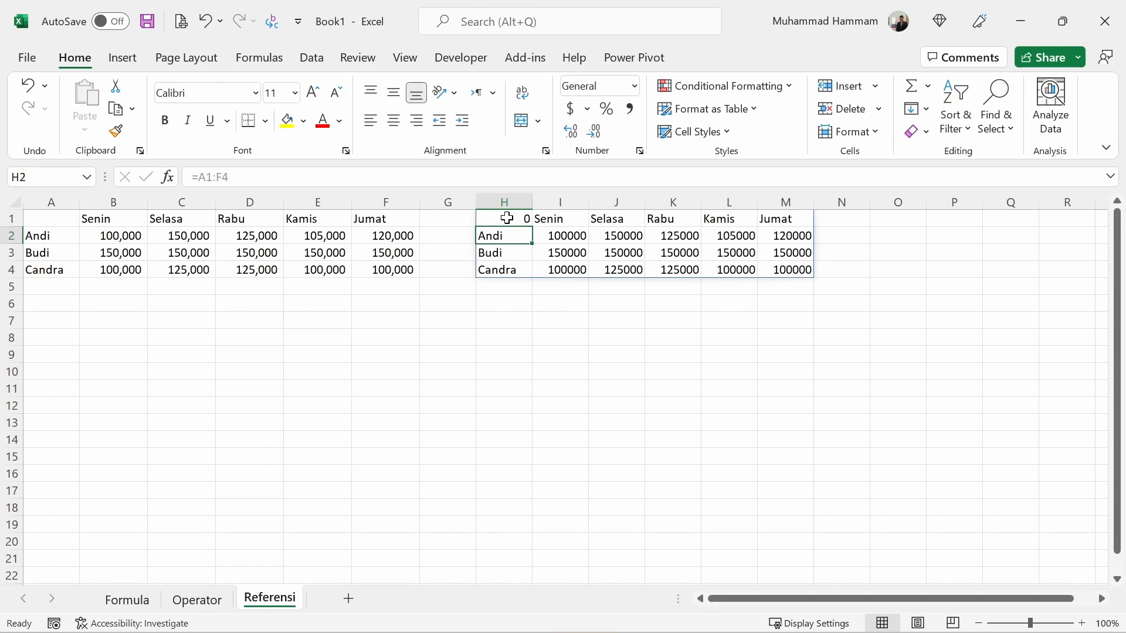
Replace the formula in cell H1 with the whole-column reference =B:B.
left_click(506, 218)
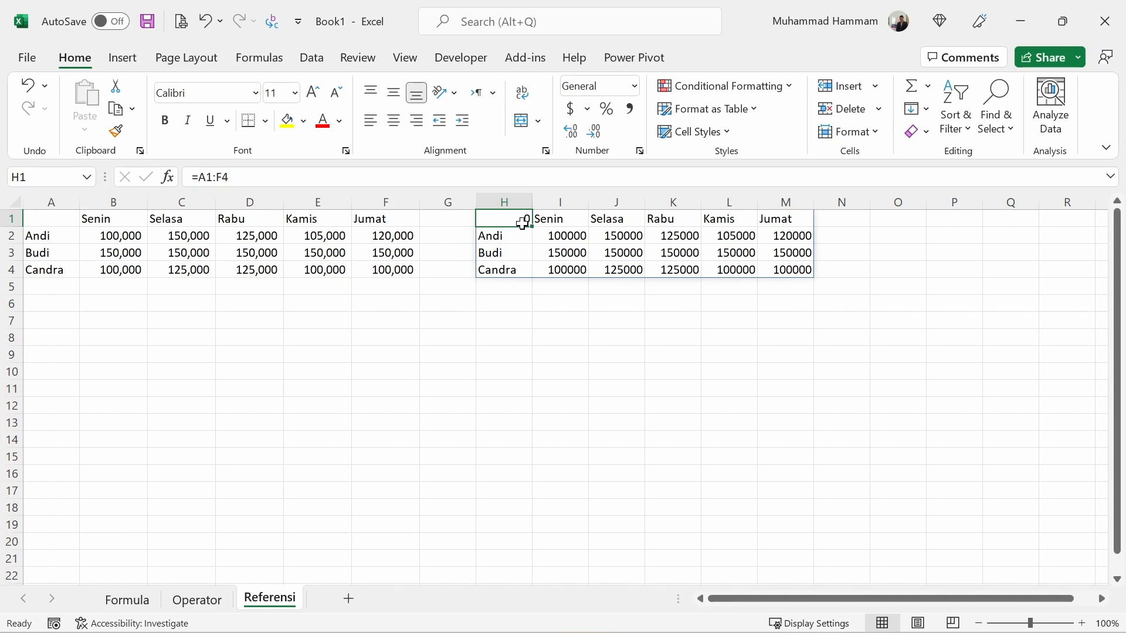
double_click(523, 224)
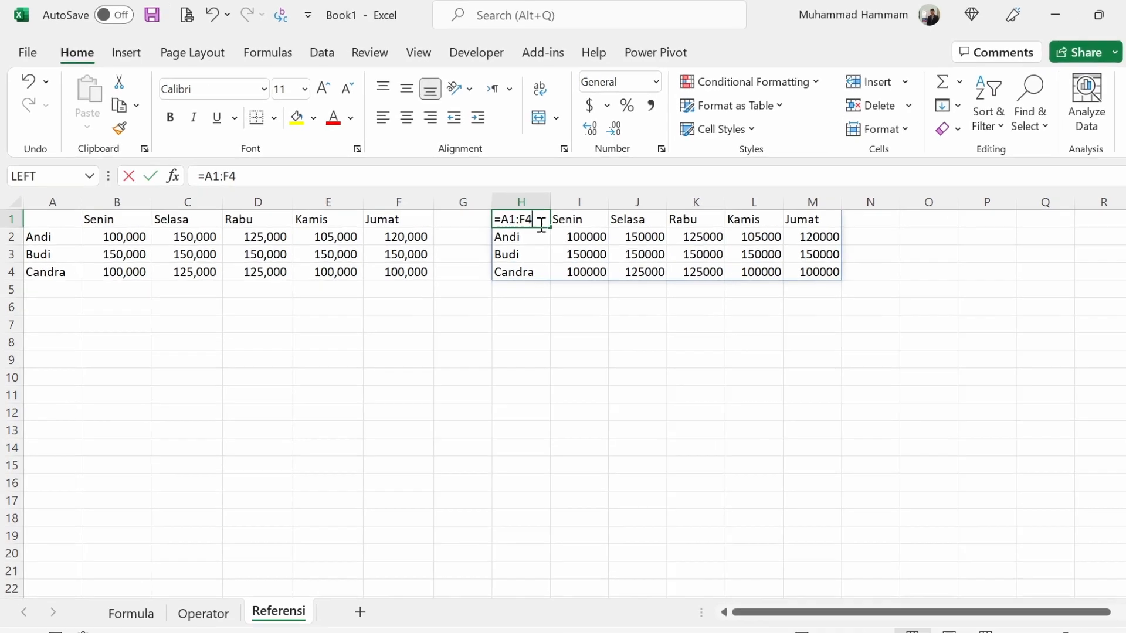
key("BackSpace")
key("BackSpace")
key("BackSpace")
key("BackSpace")
key("BackSpace")
type("B")
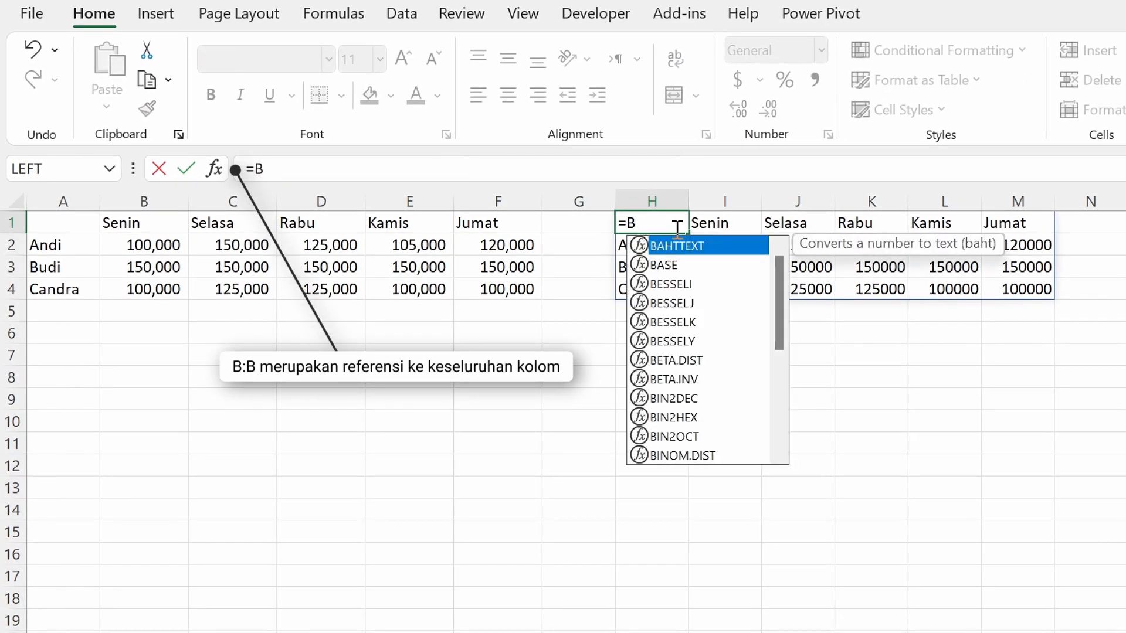
type(":B")
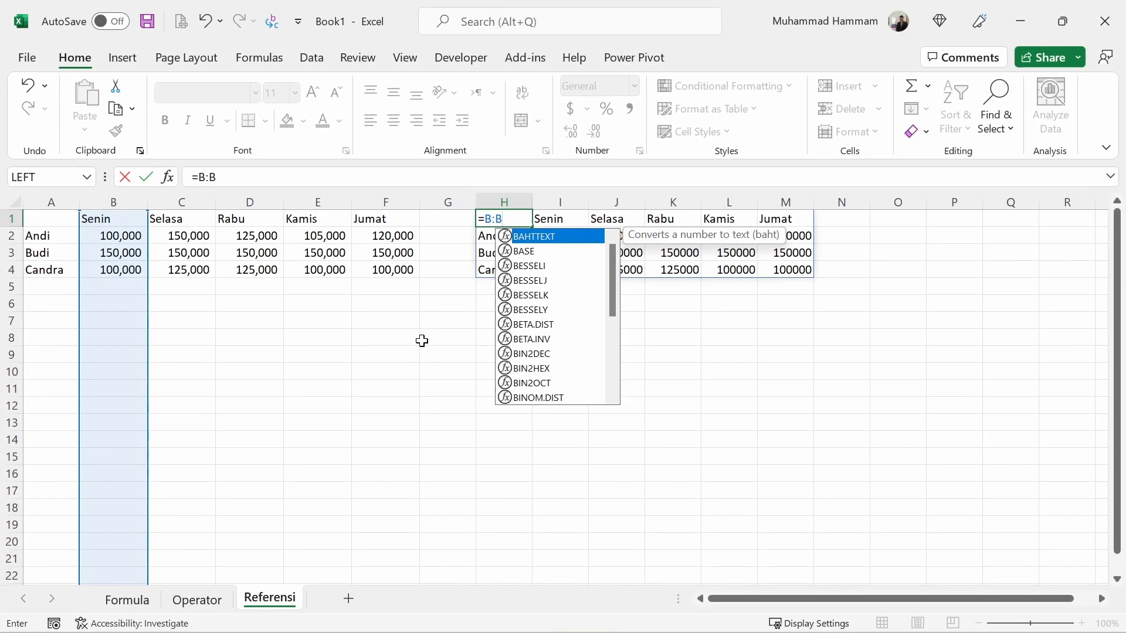
key("Return")
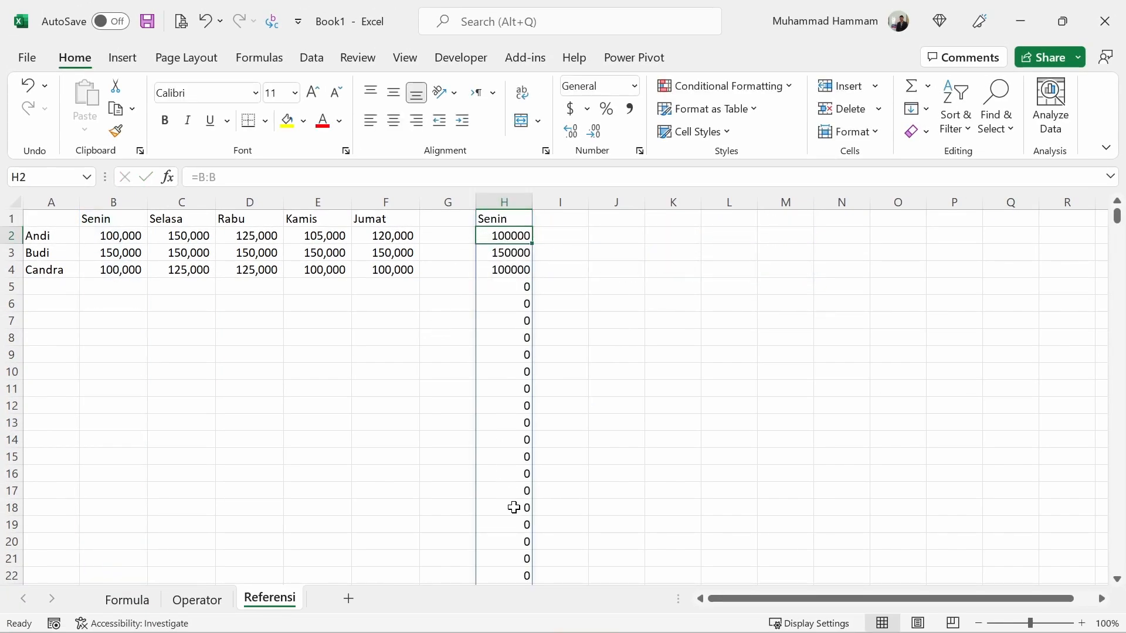
Replace the formula in cell H1 with the whole-row reference =4:4 and reselect the cell.
left_click(516, 221)
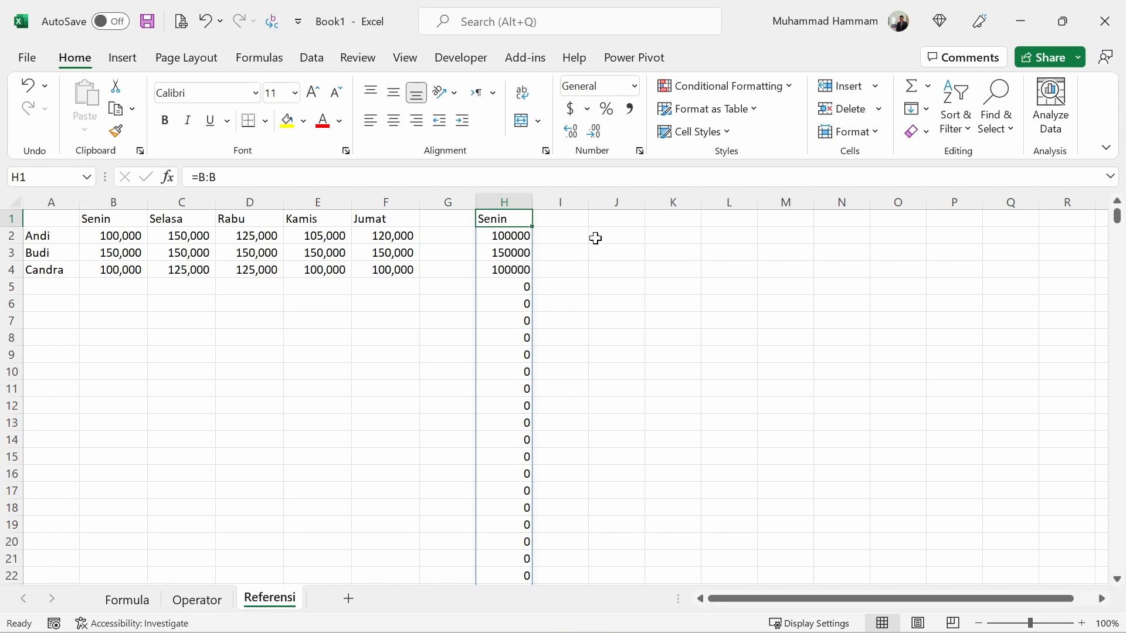
type("=")
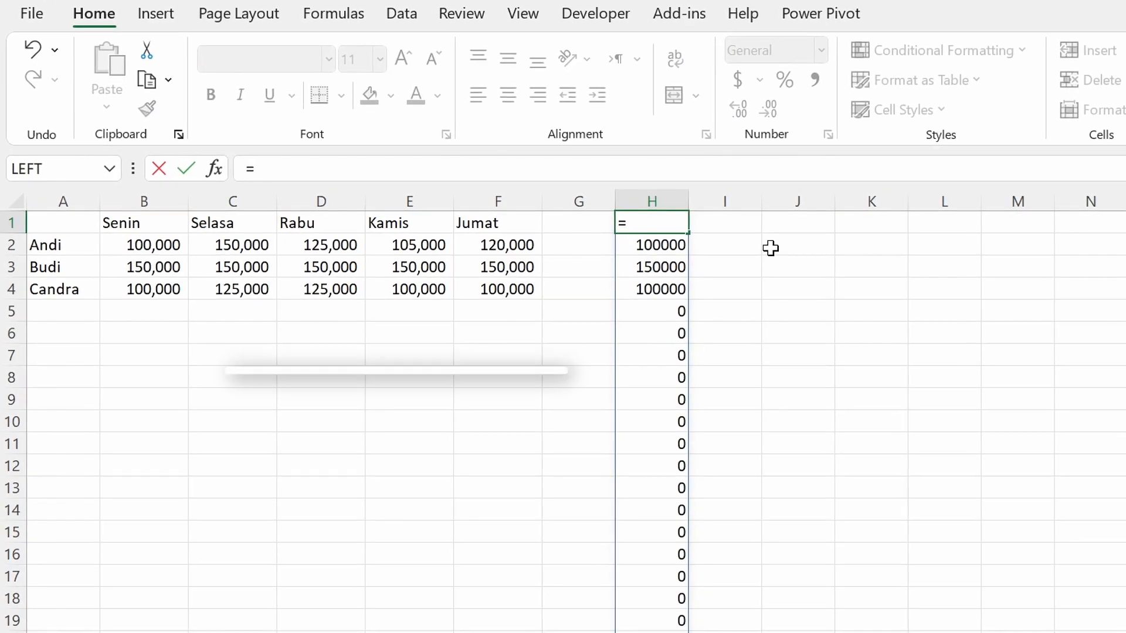
type("4:")
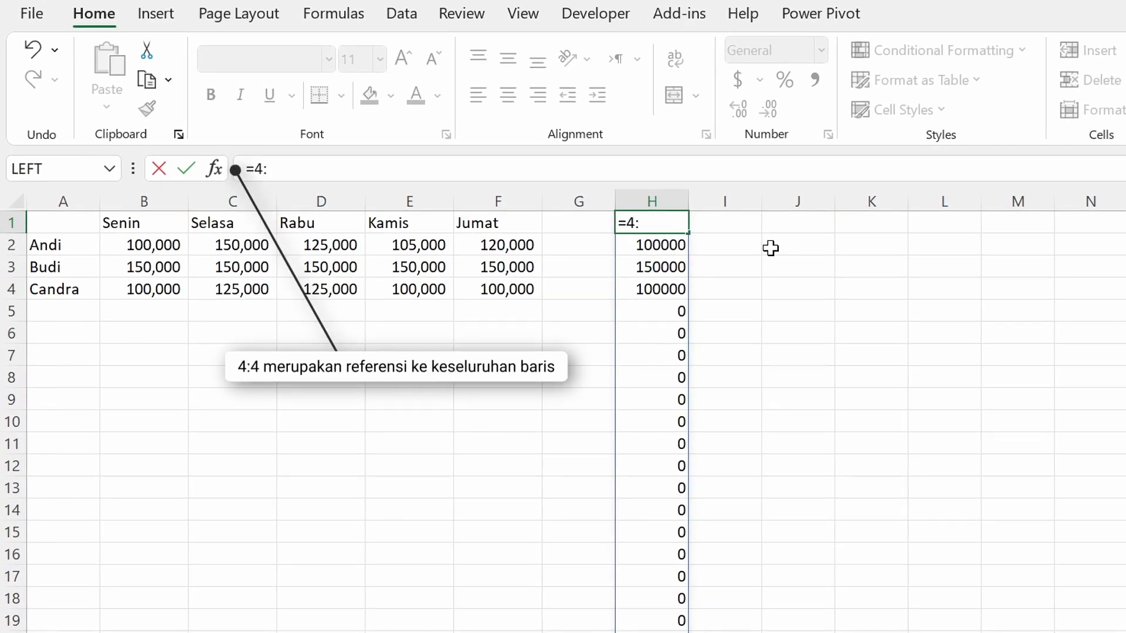
type("4")
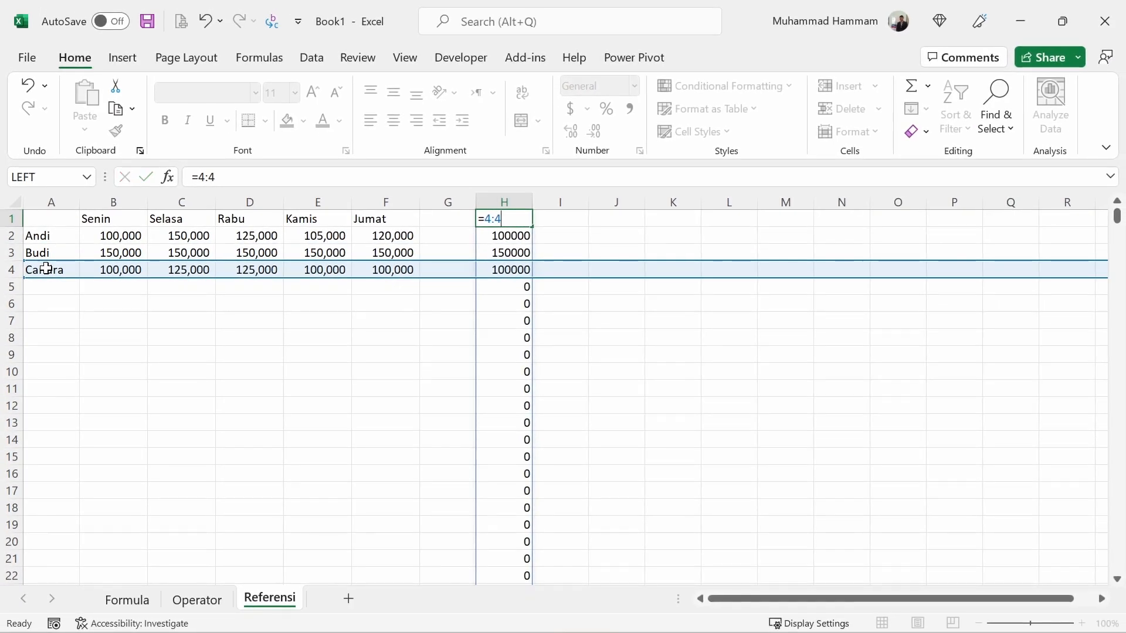
key("Return")
key("Up")
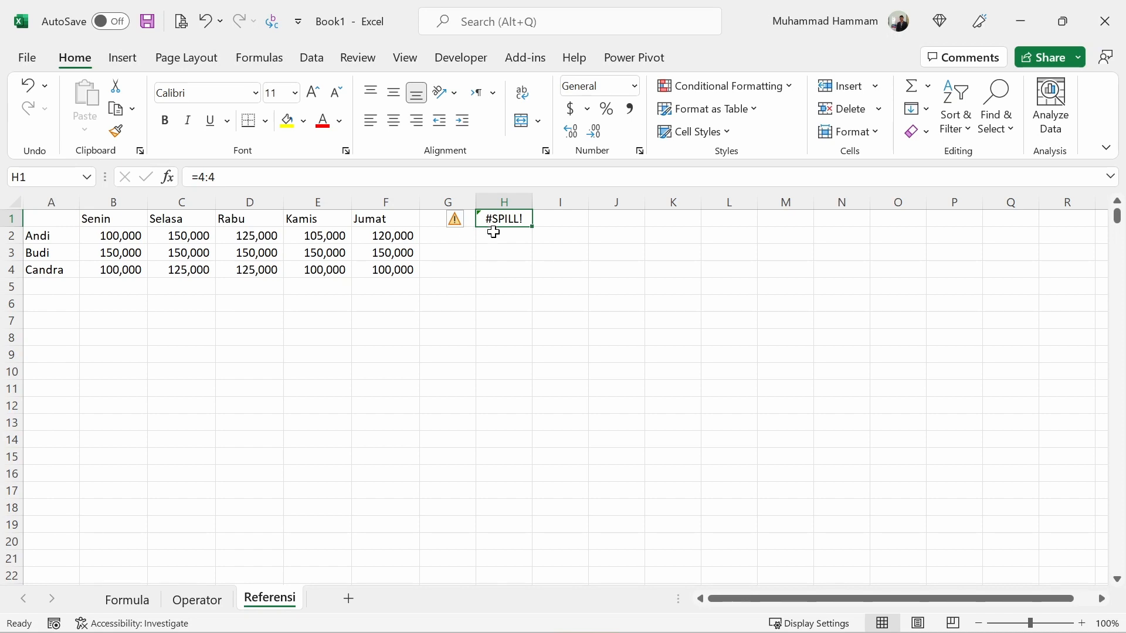
Enter the whole-row reference =4:4 in cell A7, below the table.
left_click(52, 319)
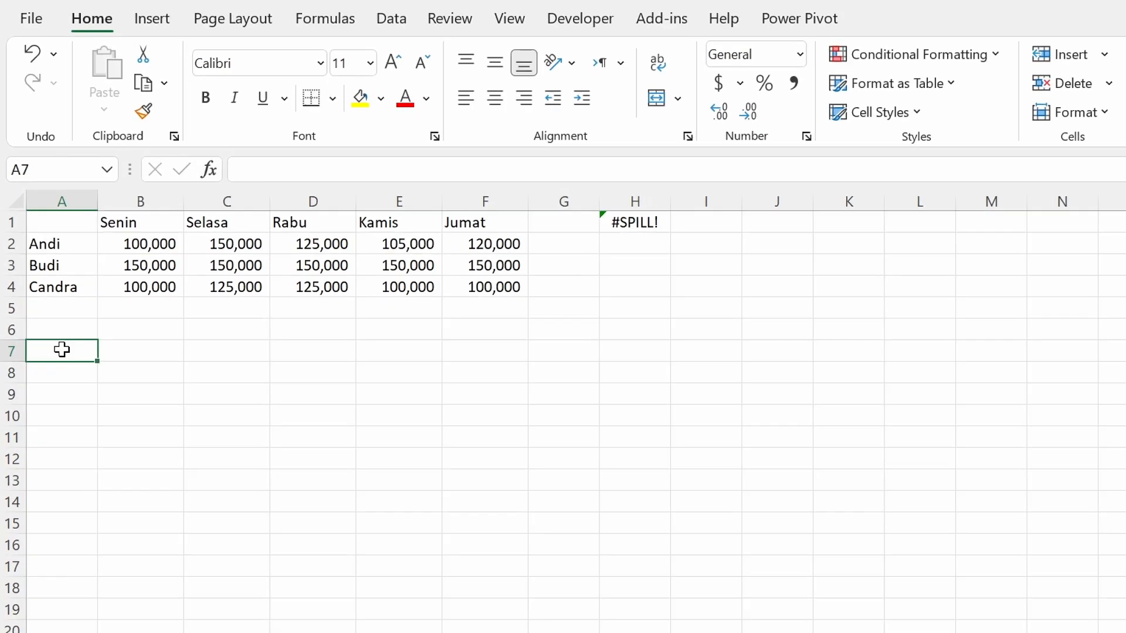
type("=")
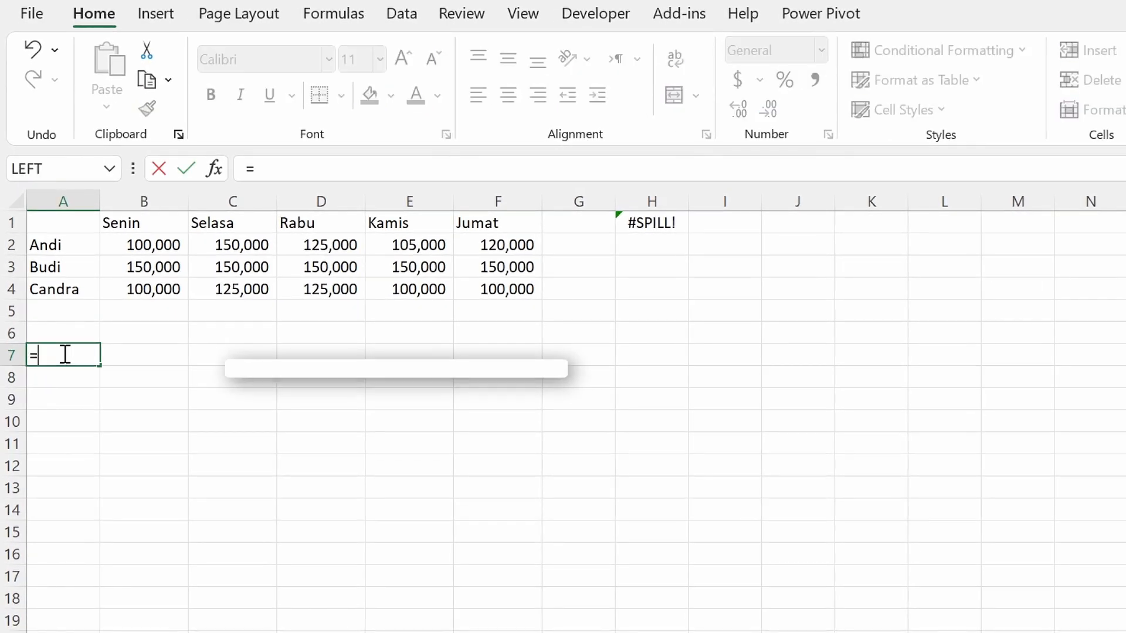
type("4:")
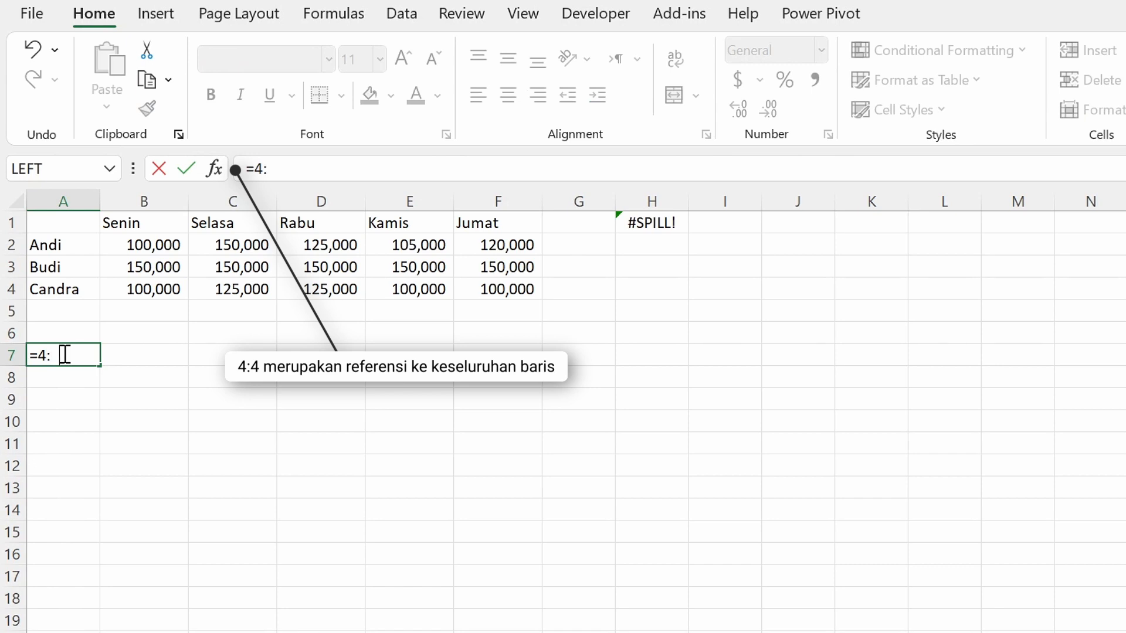
type("4")
key("Return")
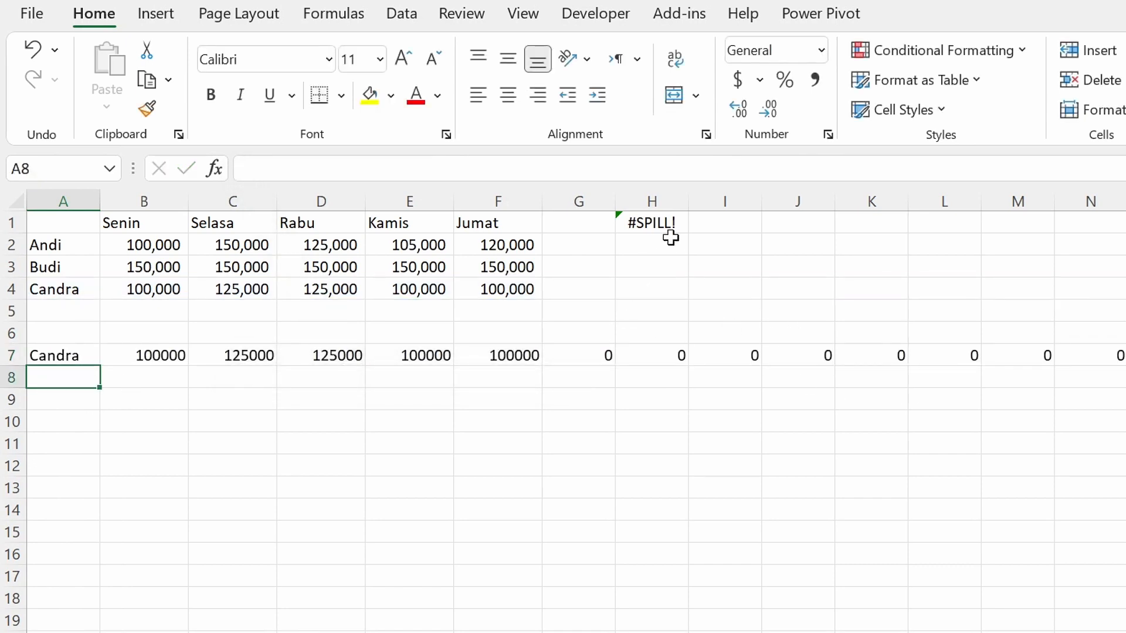
Enter the text data in cell H7, inside the spilled range of row 7.
left_click(660, 353)
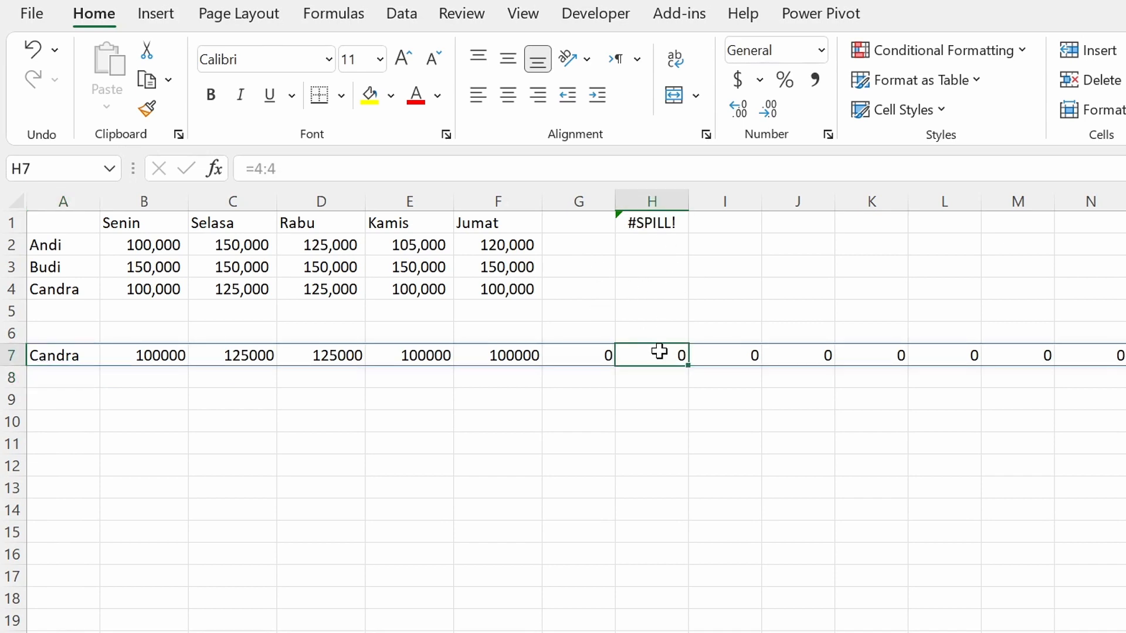
type("data")
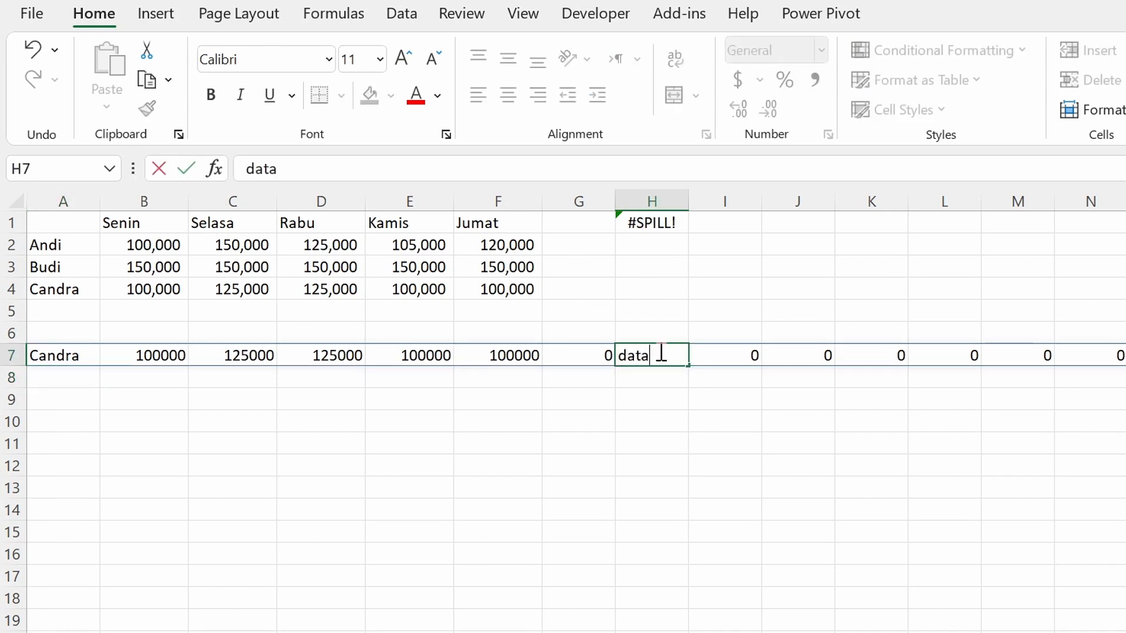
key("Return")
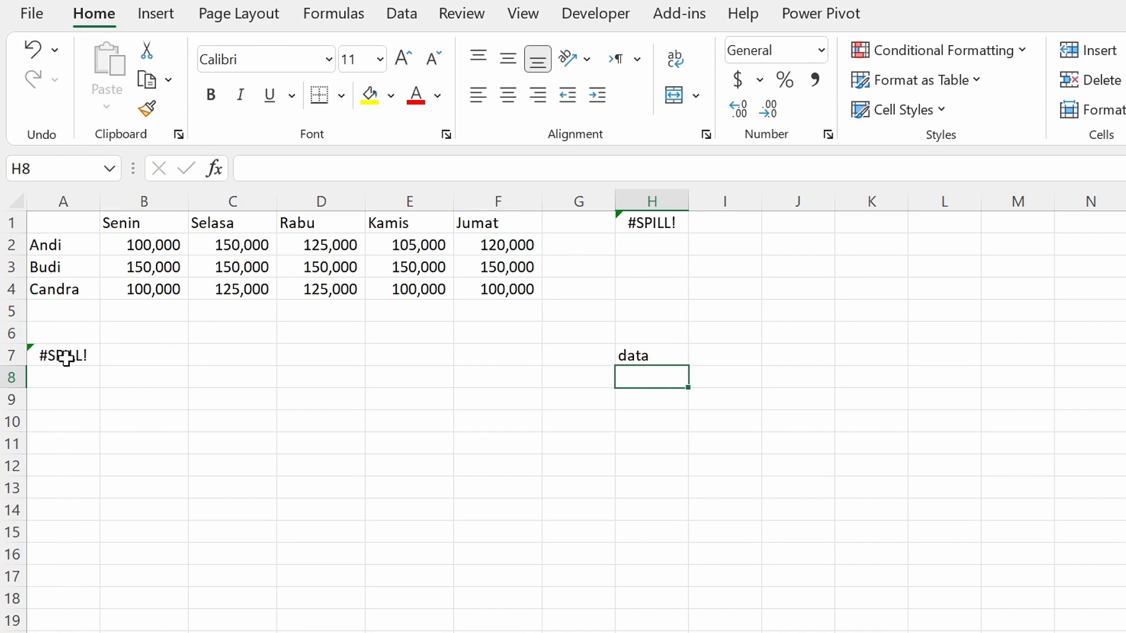
Clear the text from cell H7 and select the formula cell A7.
left_click(652, 357)
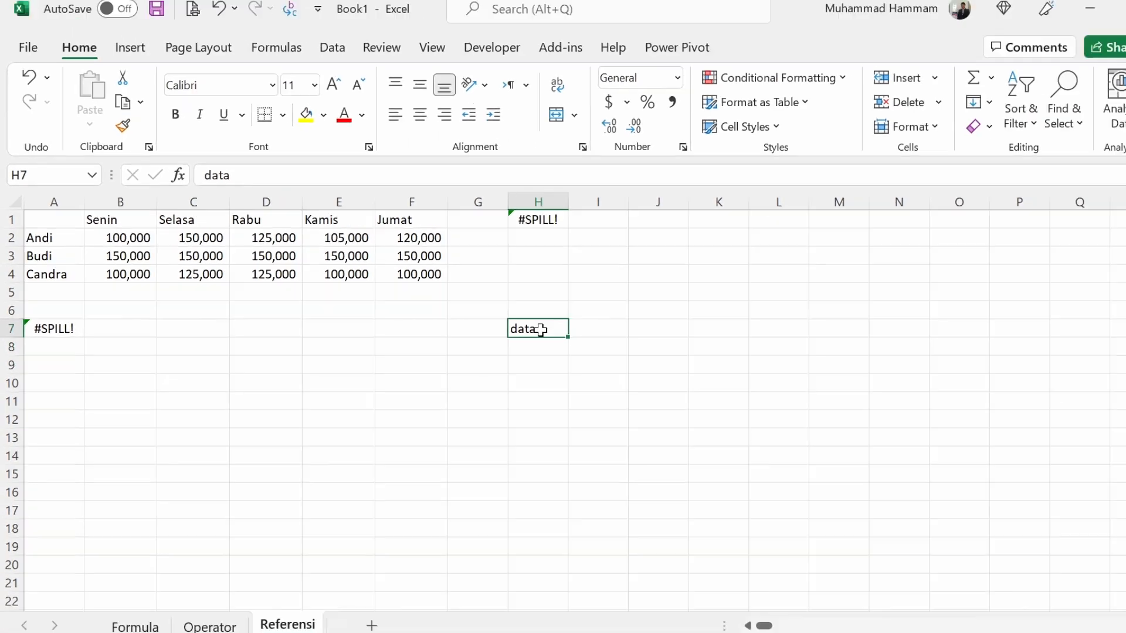
key("Delete")
left_click(59, 319)
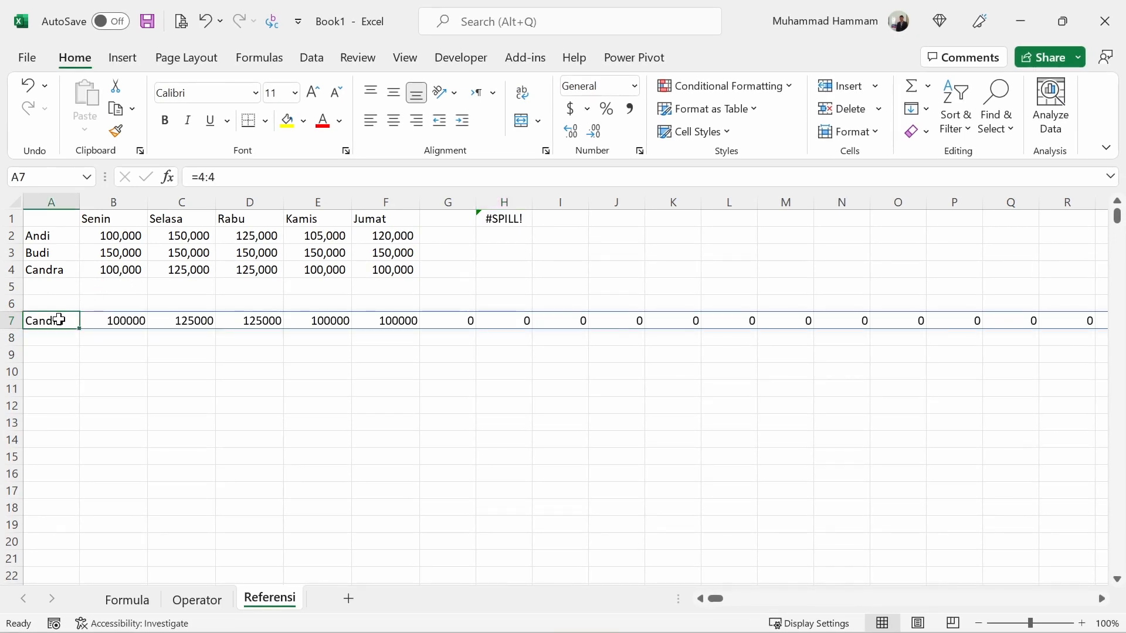
Delete the whole-row reference formulas from cells A7 and H1.
key("Delete")
left_click(497, 218)
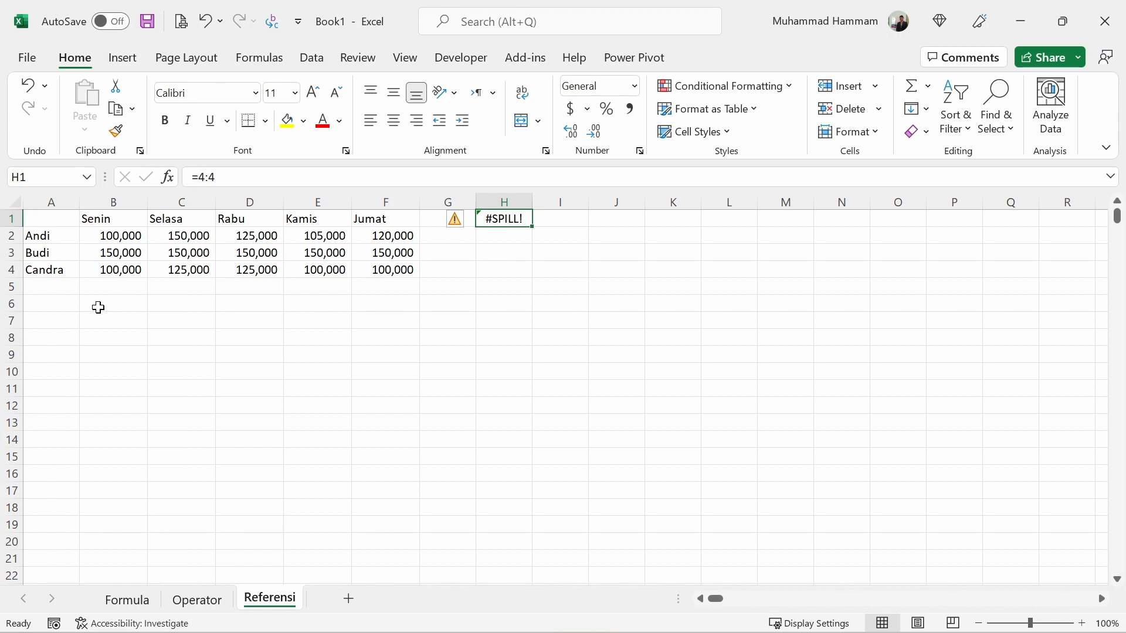
key("Delete")
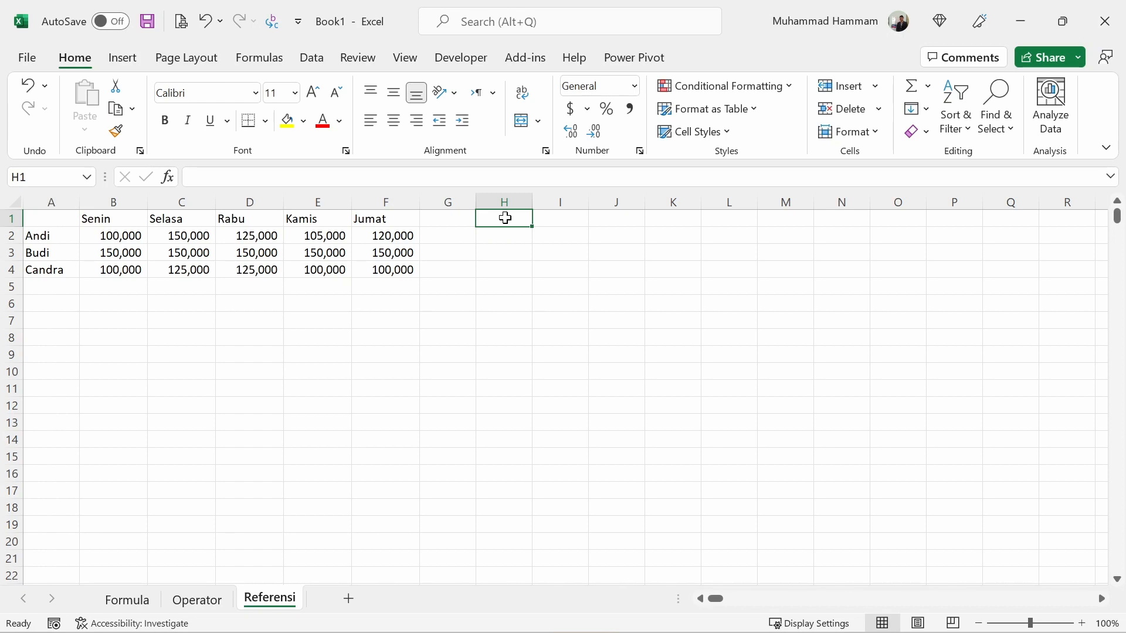
type("=")
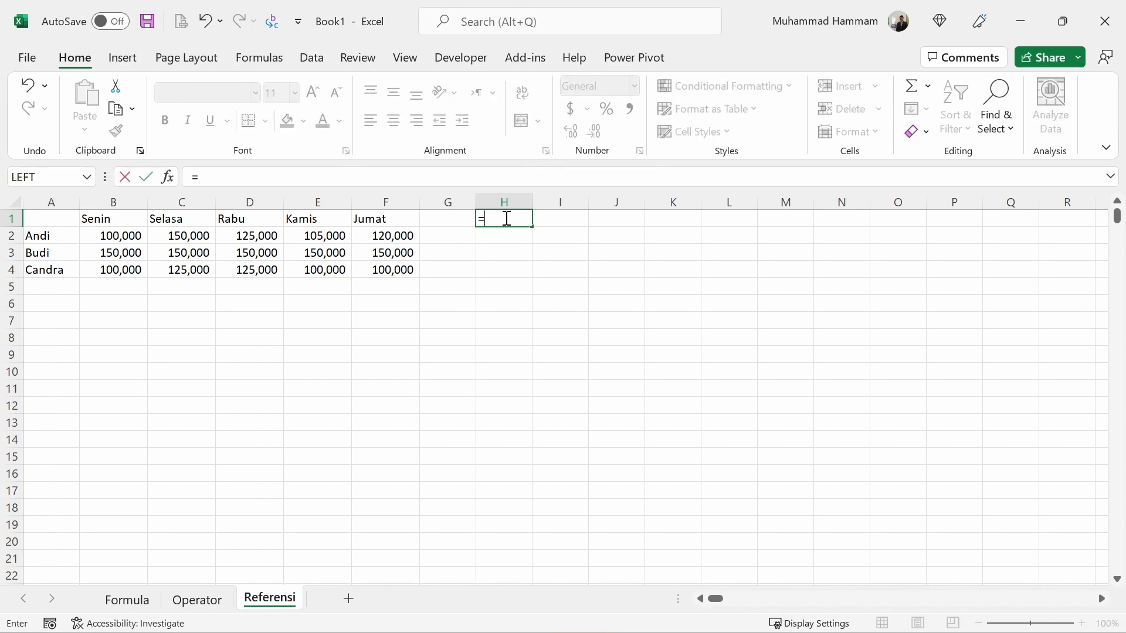
type("A:B")
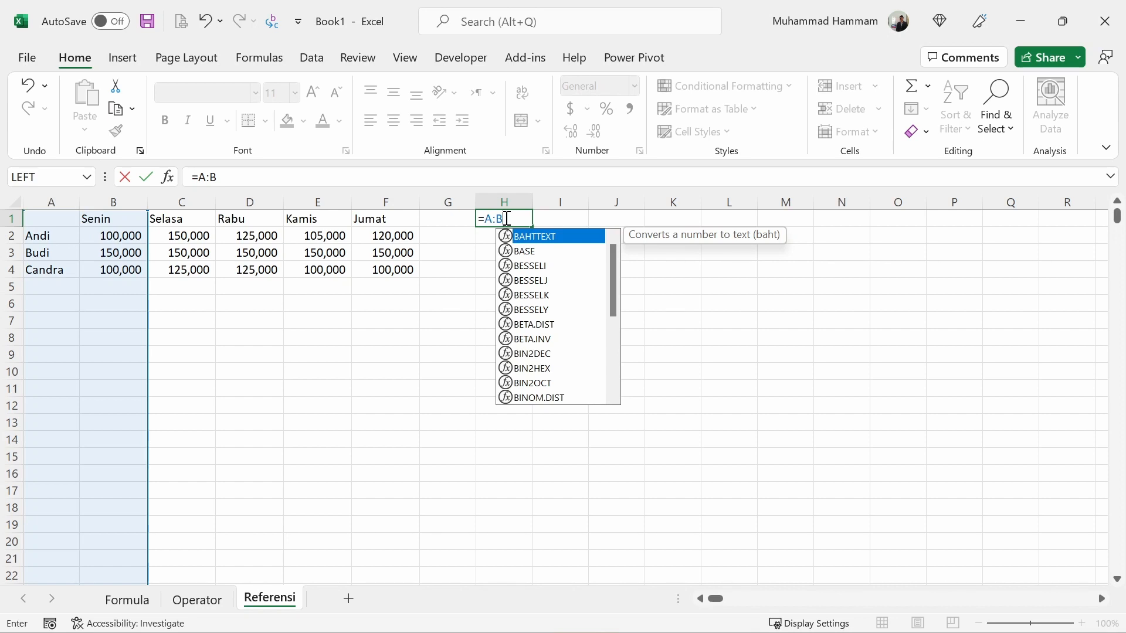
key("Escape")
key("Escape")
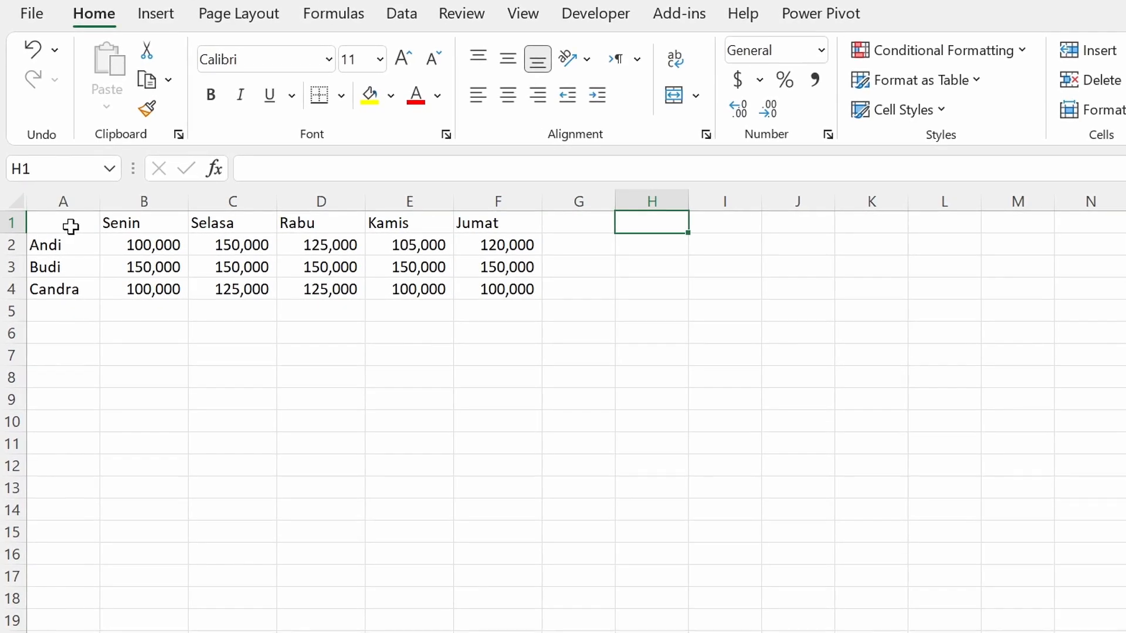
Enter the formula =SUM(senin) in cell B5, below the Senin column.
left_click(57, 219)
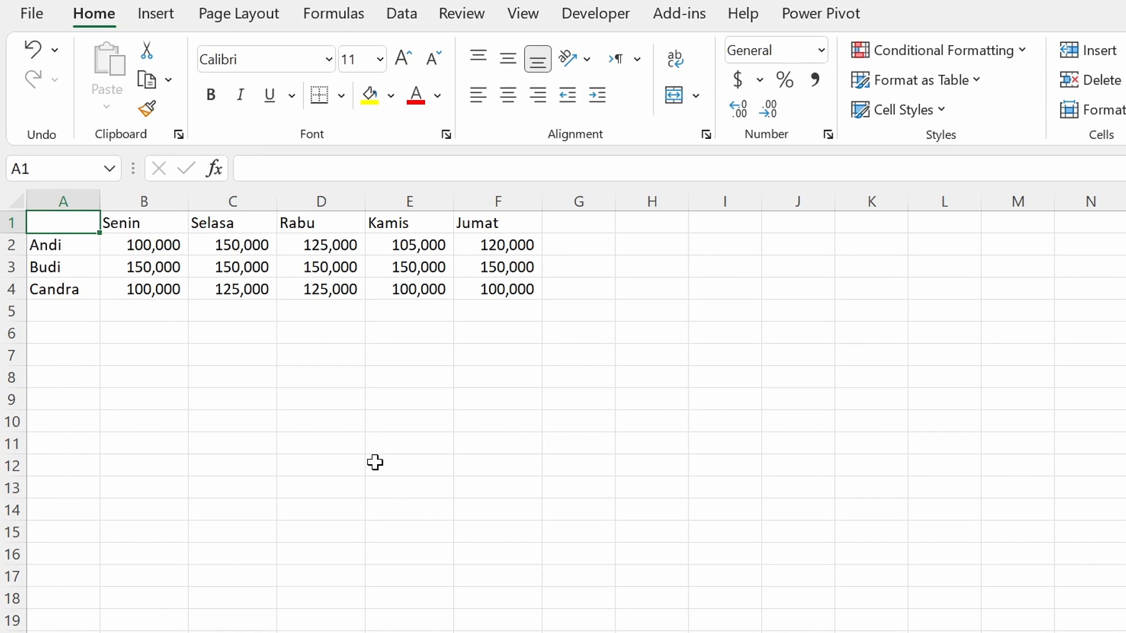
left_click(143, 314)
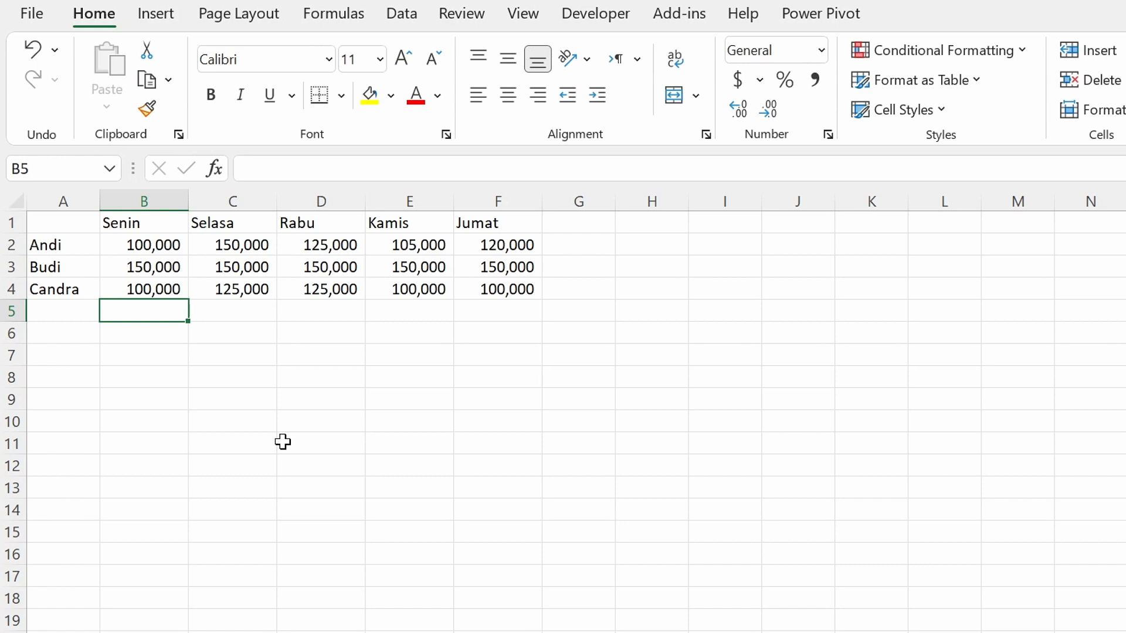
type("=sum")
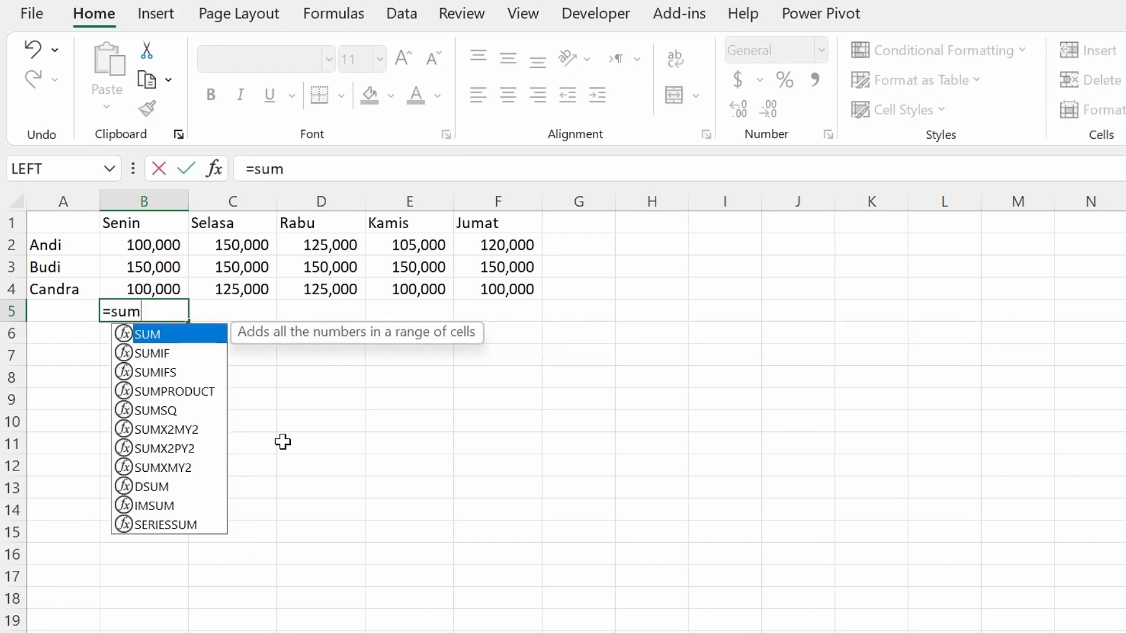
key("Tab")
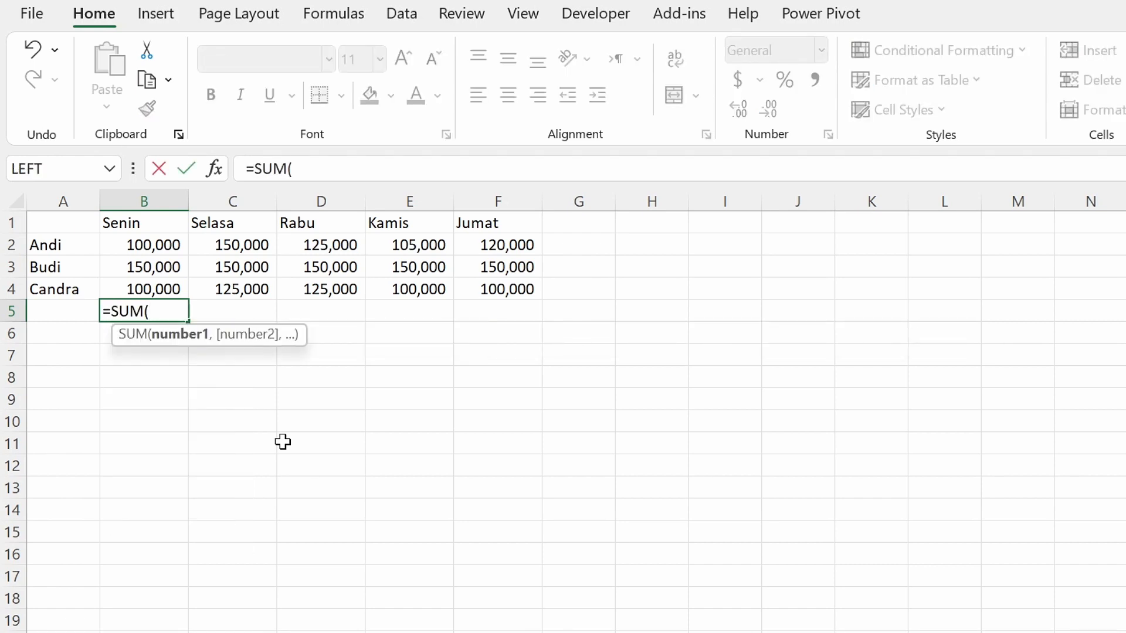
type("senin)")
key("Return")
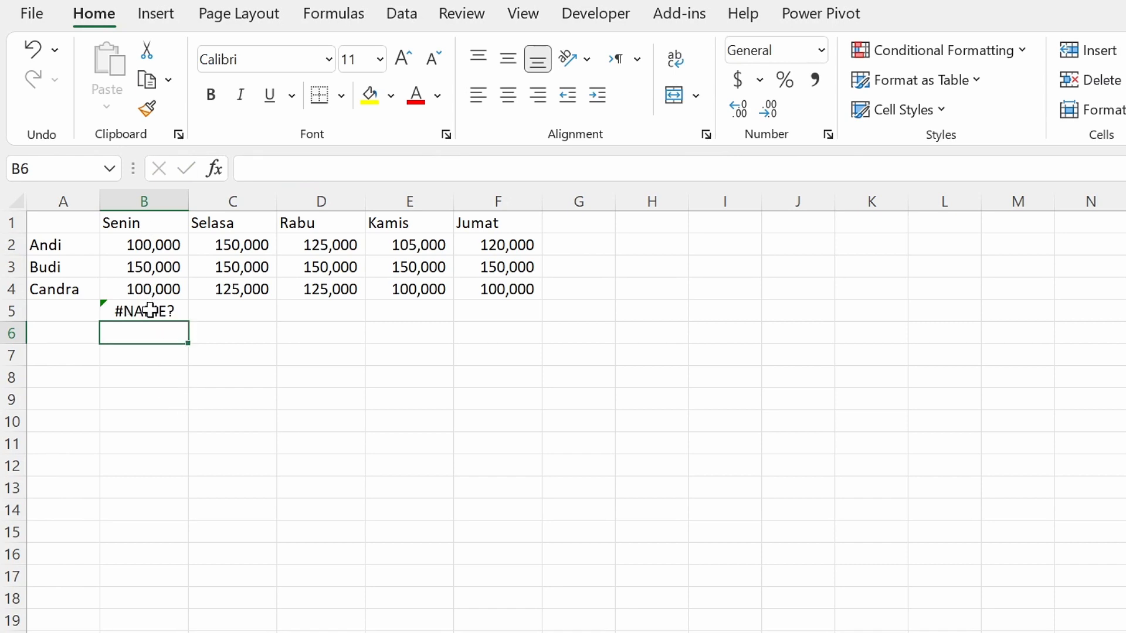
left_click(144, 312)
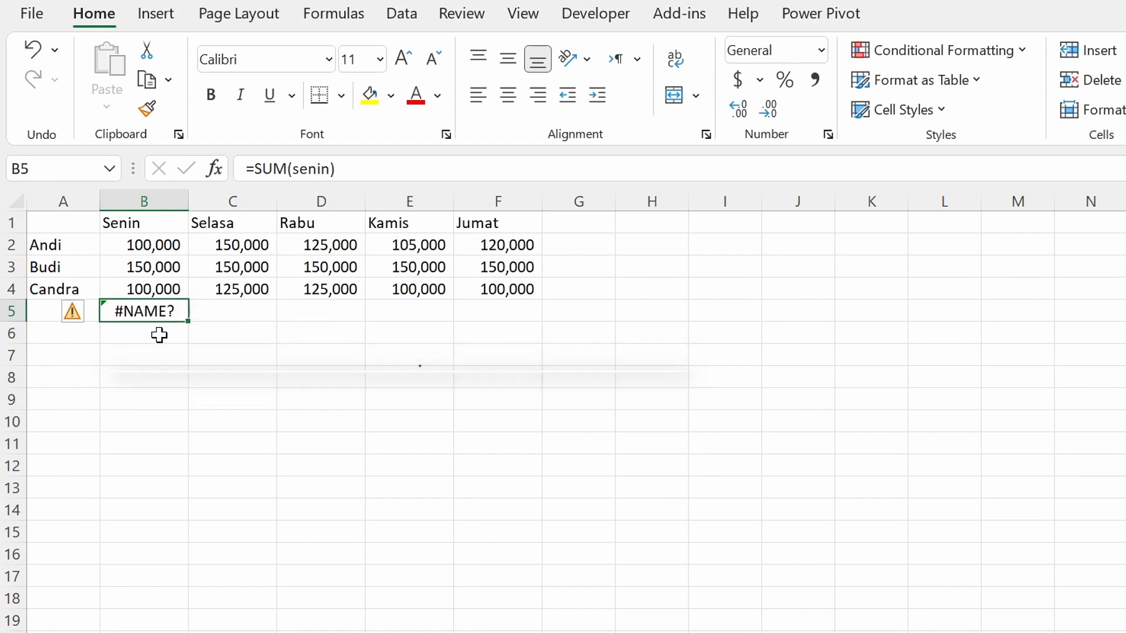
left_click(199, 335)
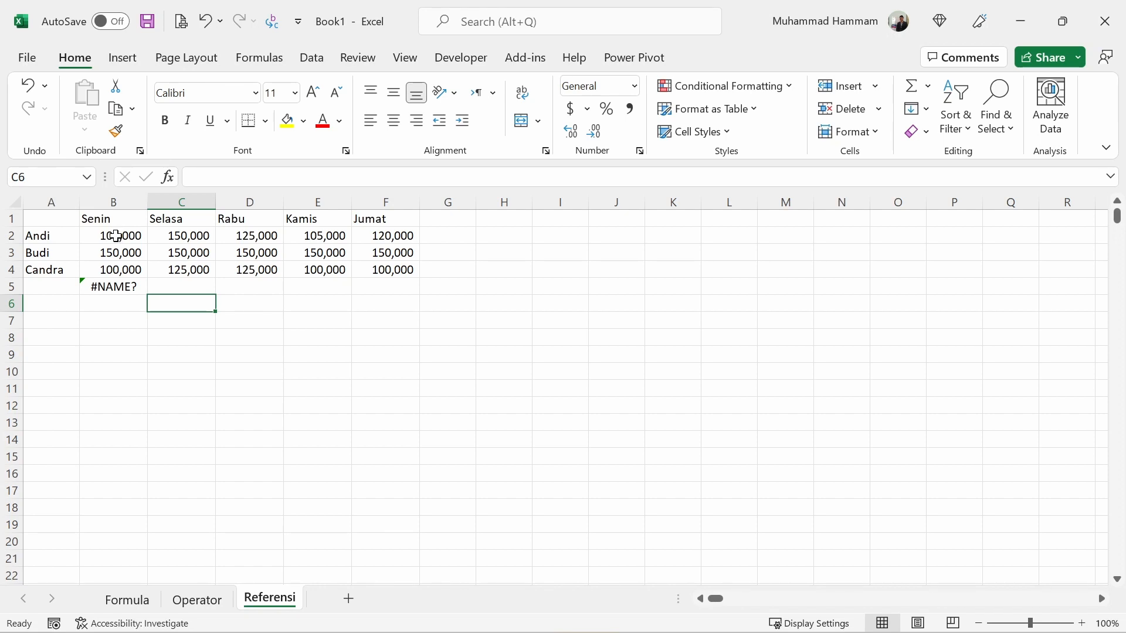
Assign the name senin to the range B2:B4.
left_click_drag(116, 236, 115, 268)
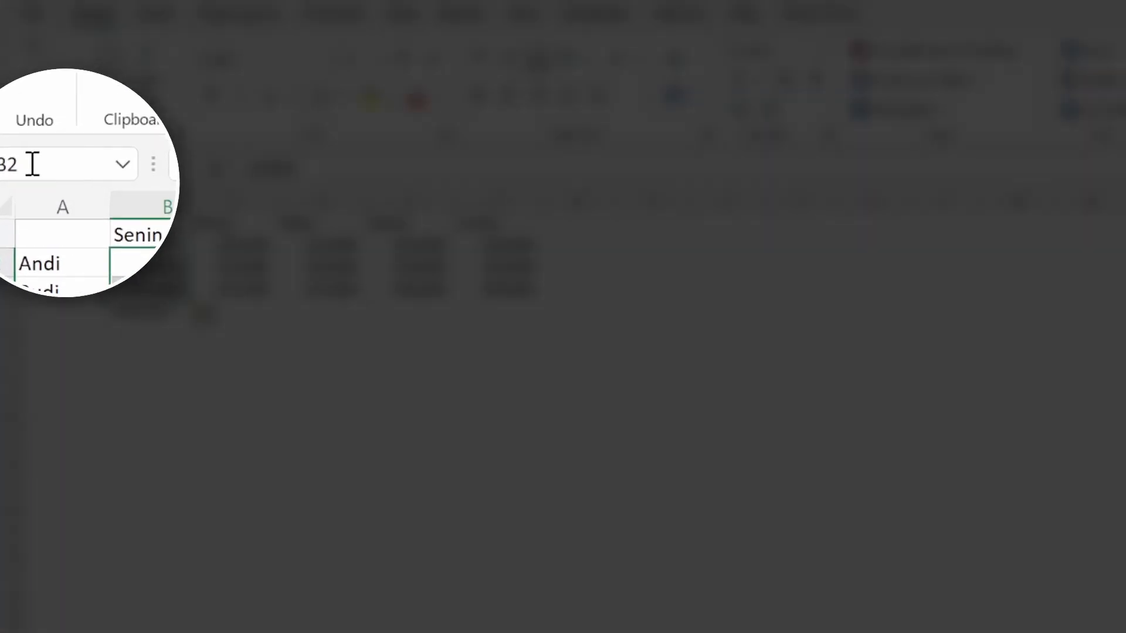
left_click(32, 164)
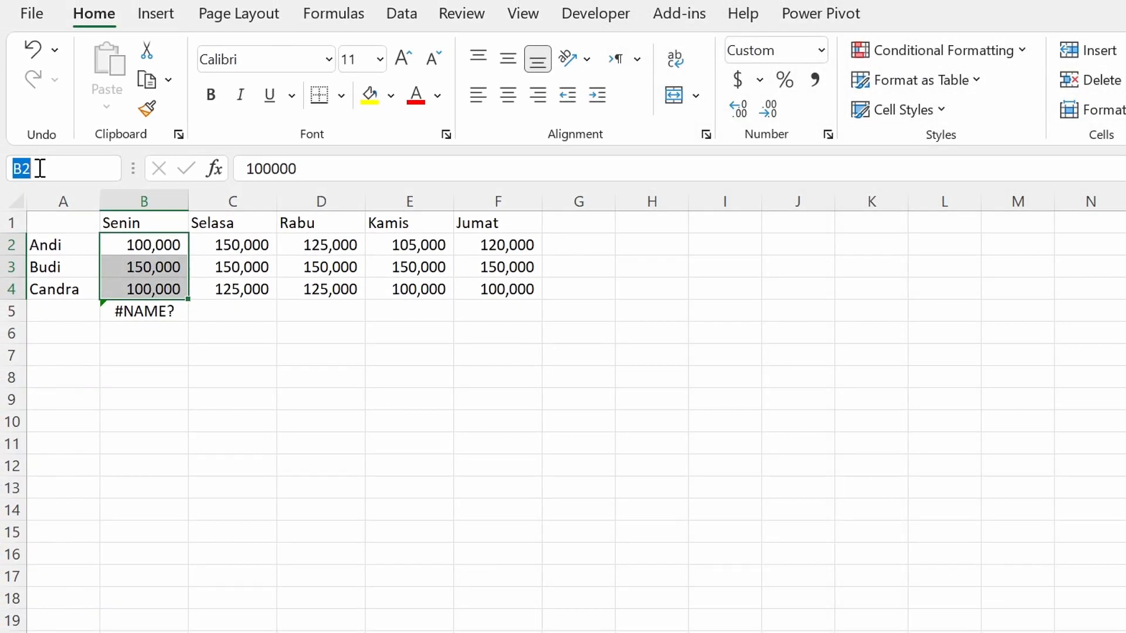
type("senin")
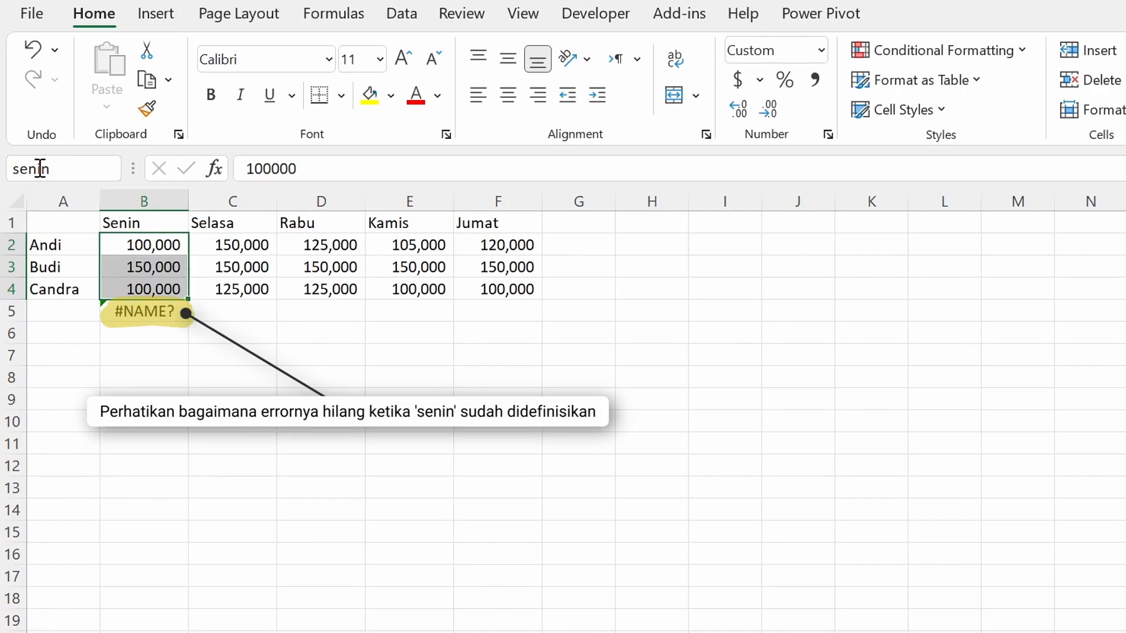
key("Return")
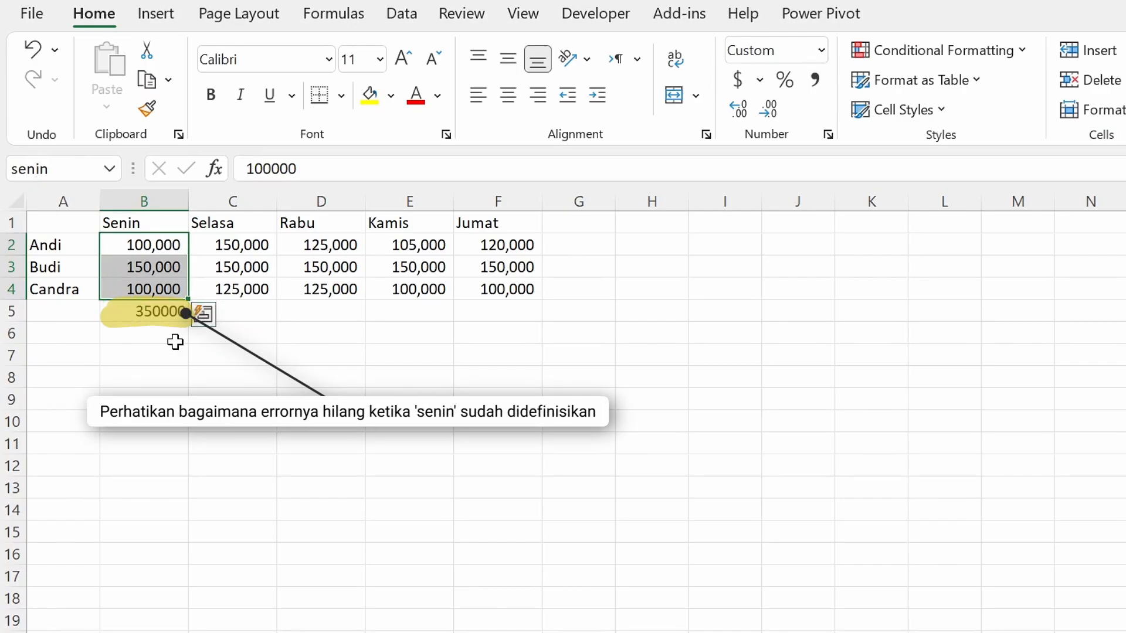
left_click(155, 378)
Format the total in cell B5 with a thousands separator and no decimals.
left_click(143, 317)
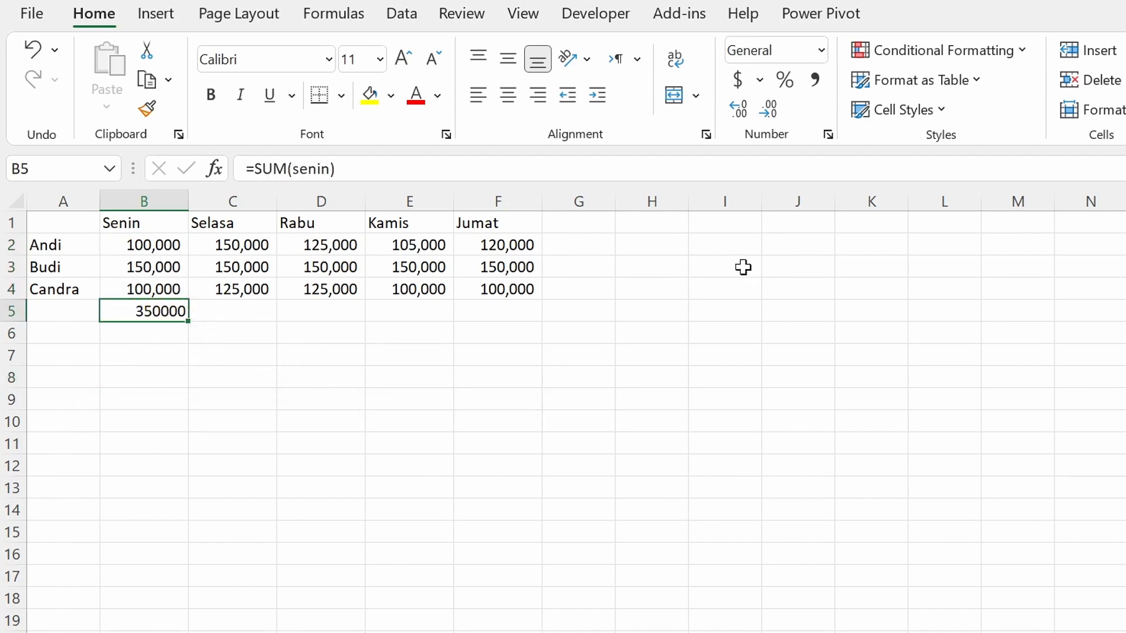
left_click(815, 82)
left_click(780, 112)
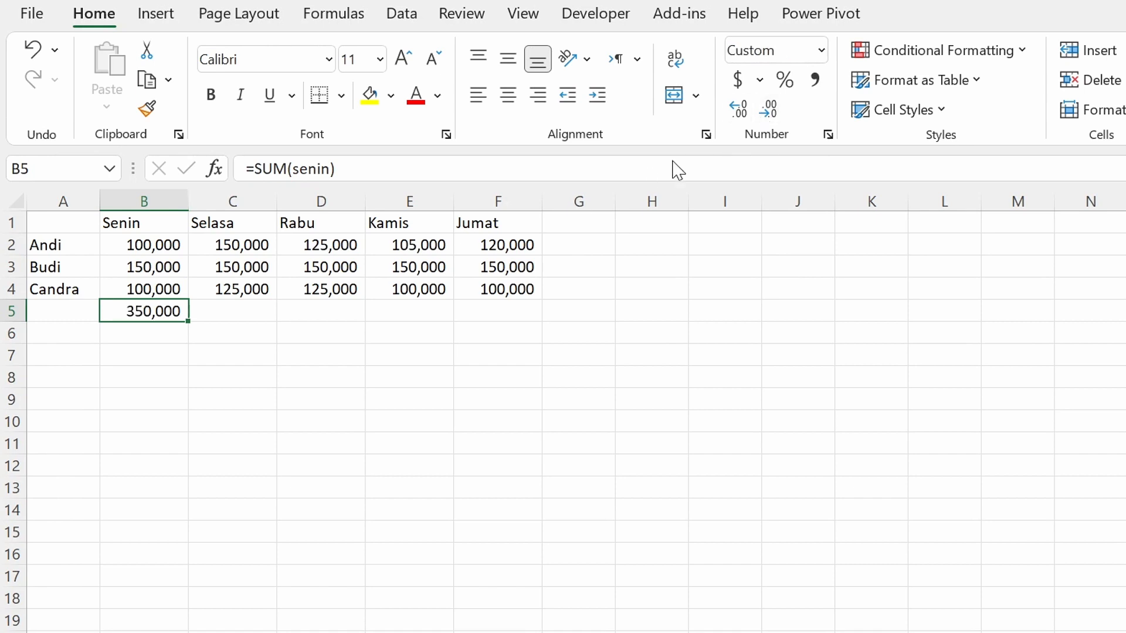
Define the workbook-scoped name Selasa for the range C2:C4 on the Referensi sheet.
left_click(226, 311)
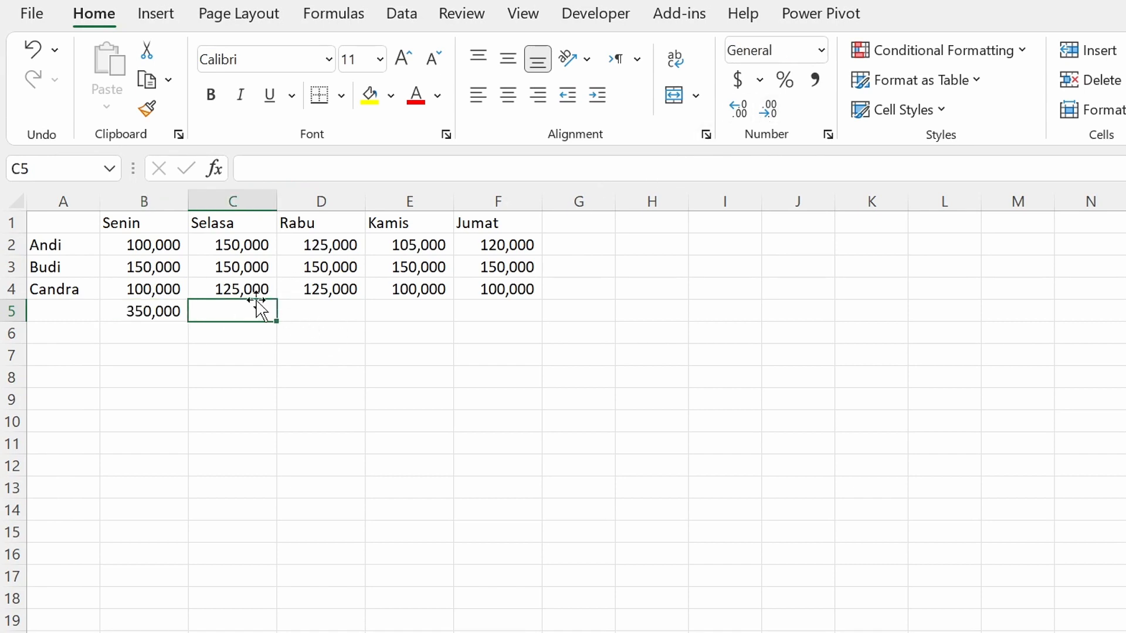
left_click(239, 243)
left_click_drag(239, 243, 240, 286)
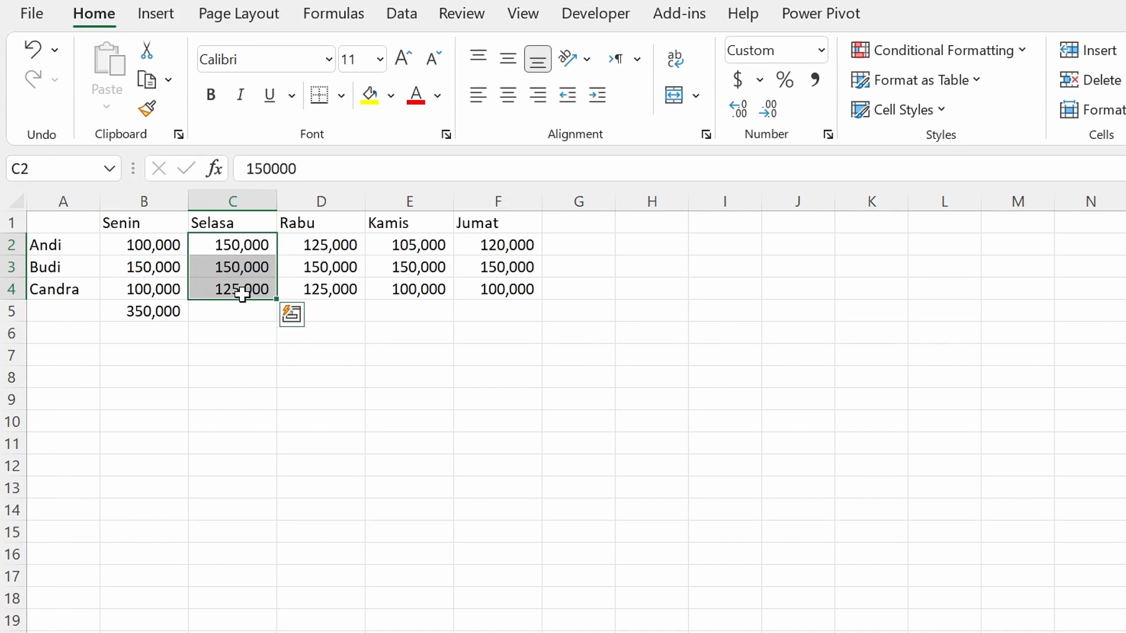
left_click(354, 24)
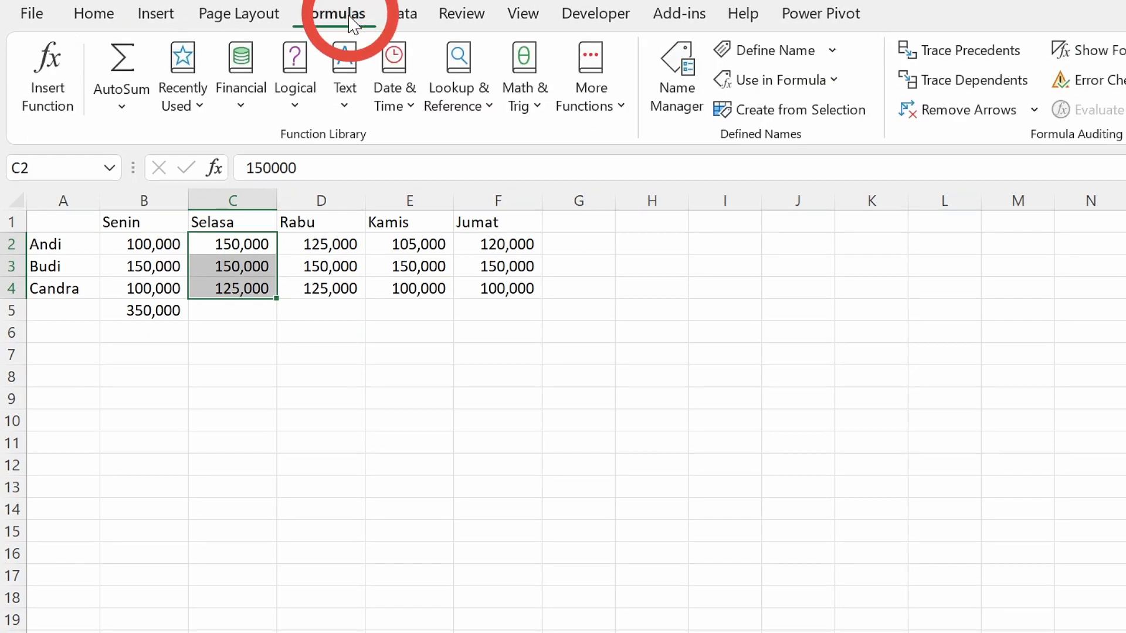
left_click(786, 50)
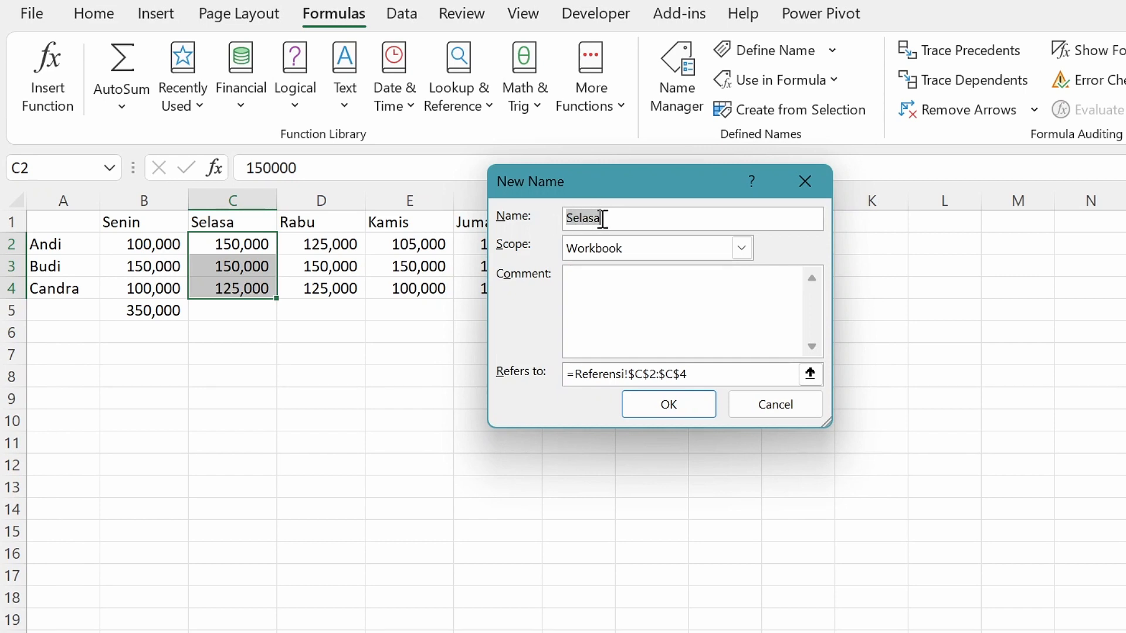
left_click(669, 404)
Enter the formula =SUM(Selasa) in cell C5, picking the defined name from the formula suggestions.
left_click(234, 314)
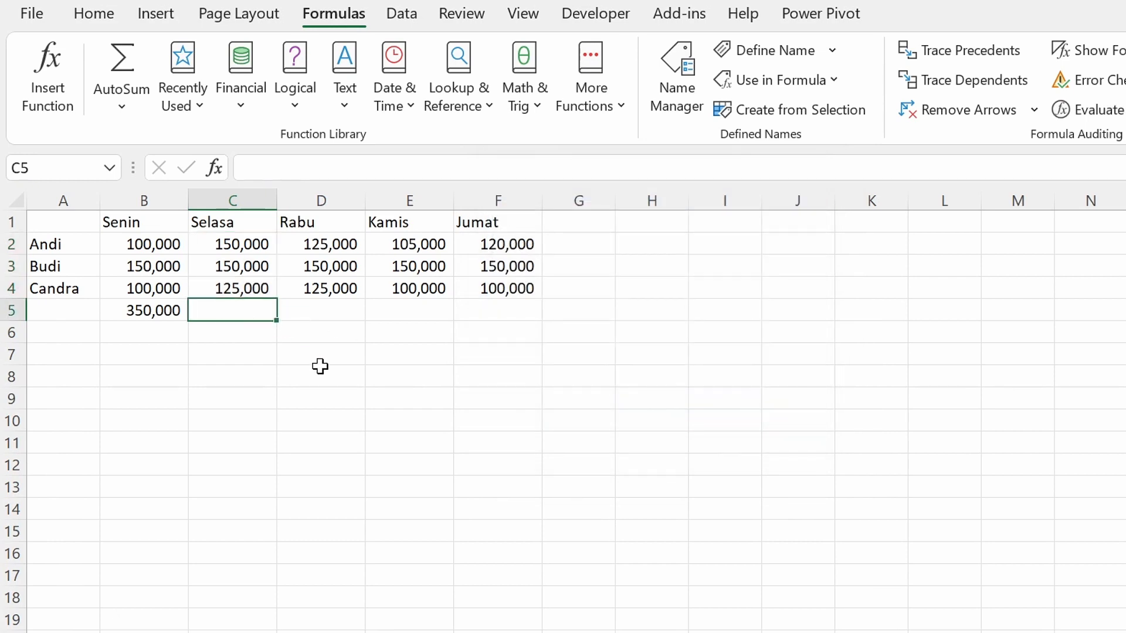
type("=sum")
key("Tab")
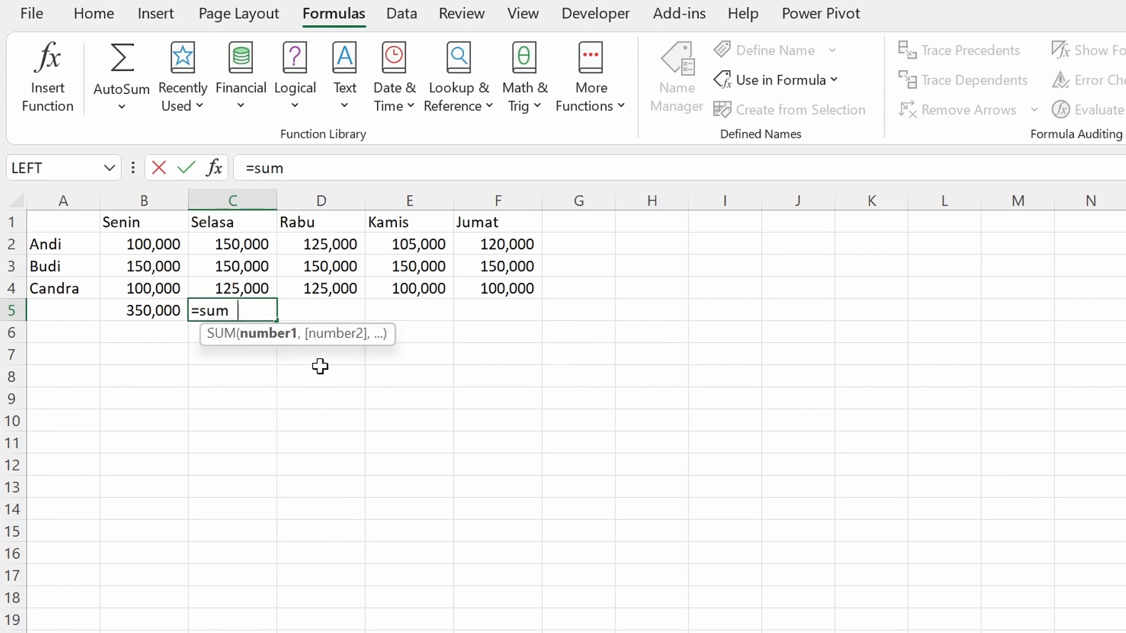
type("Se")
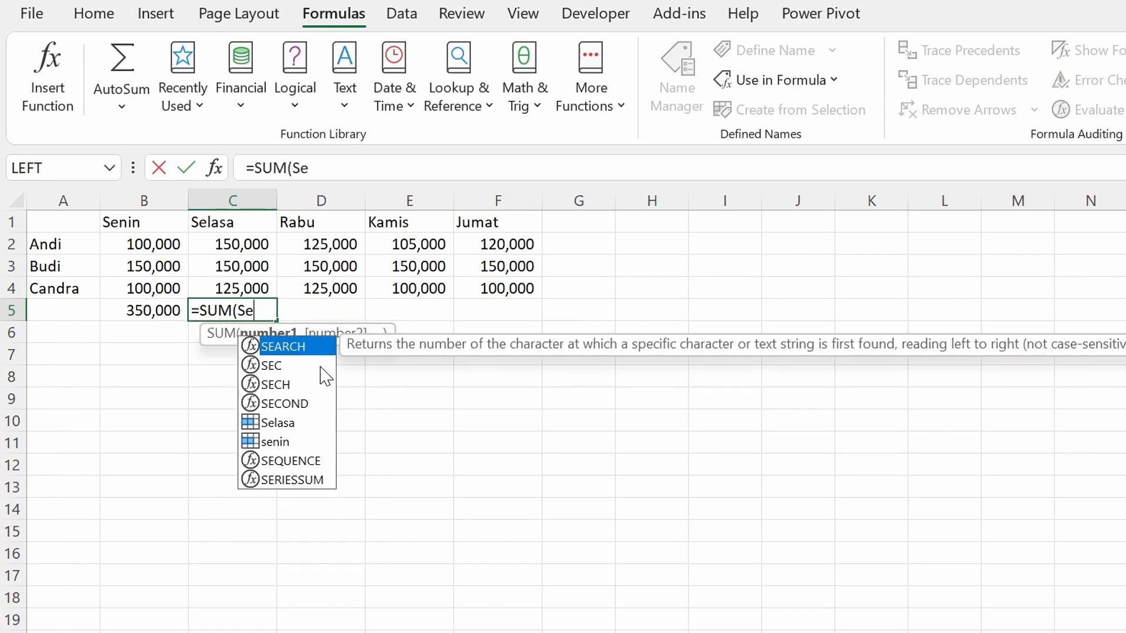
type("l")
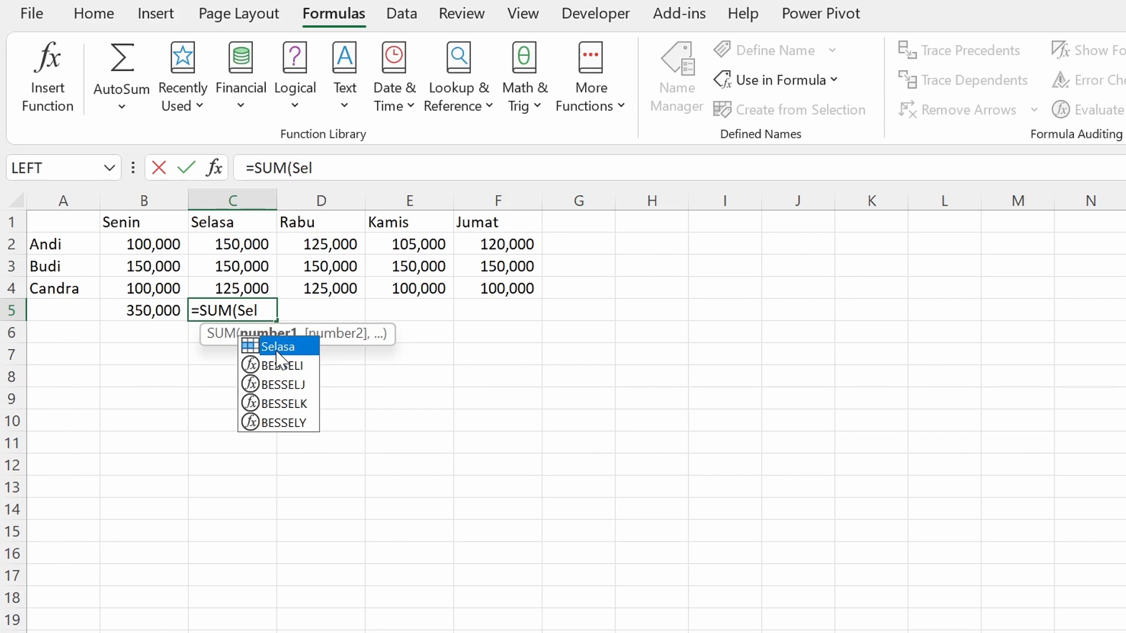
key("Tab")
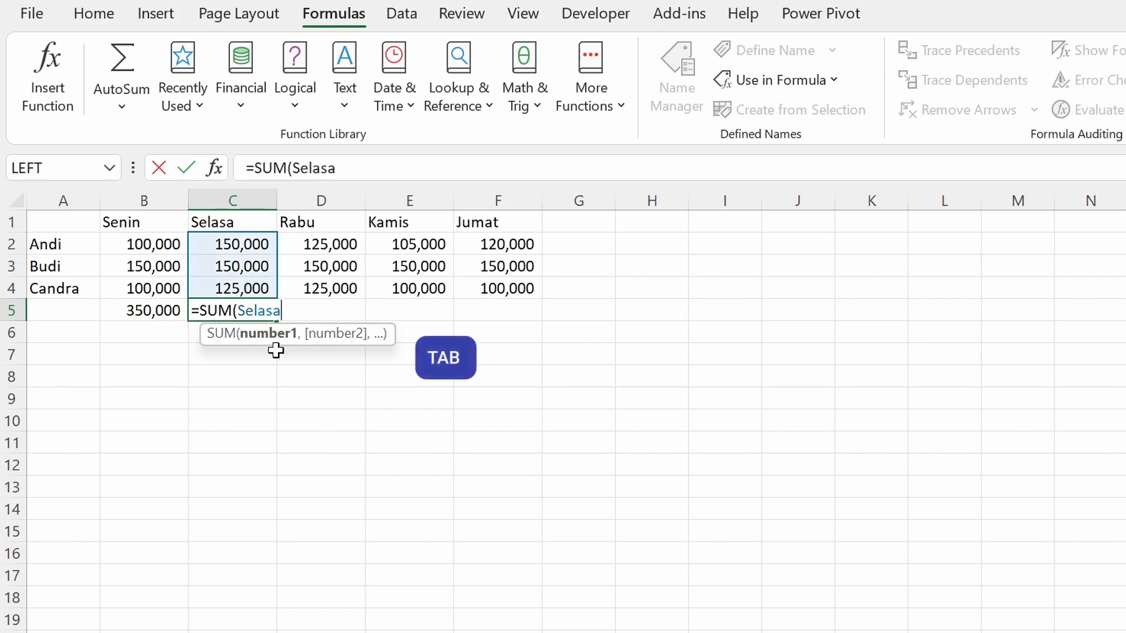
type(")")
key("Return")
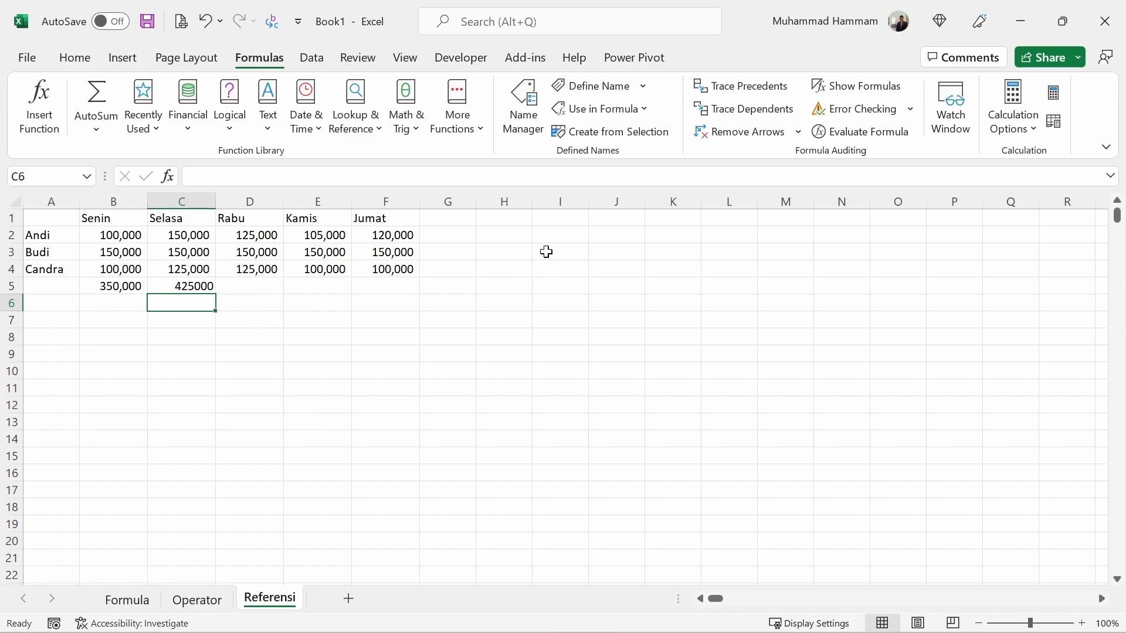
Enter the formula =SUM(Selasa) in cell J2, away from the table.
left_click(620, 234)
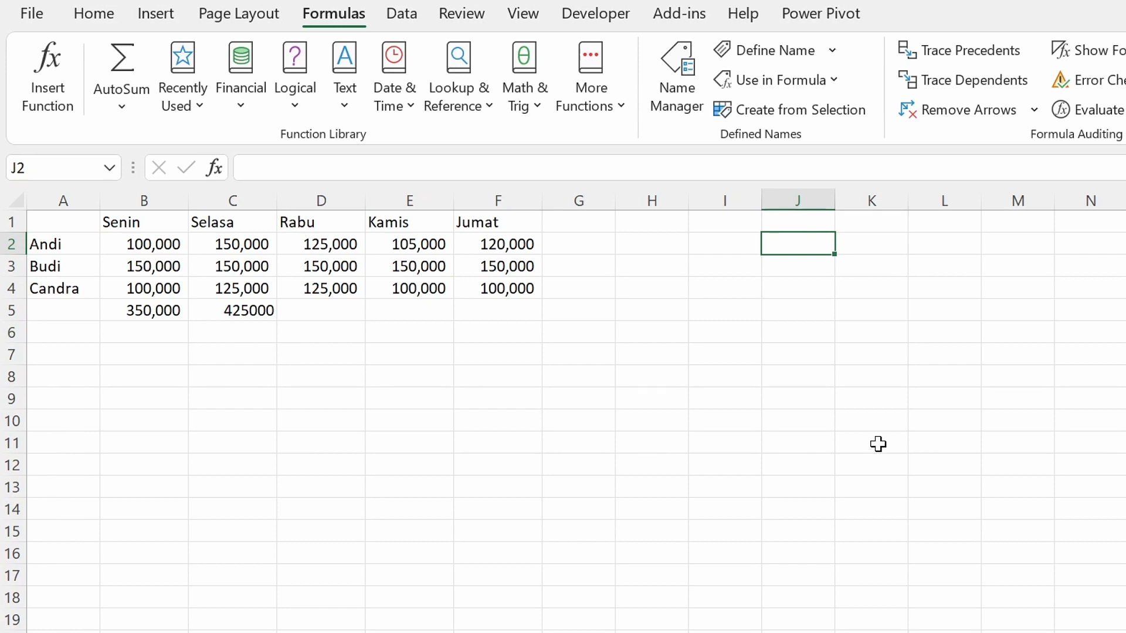
type("=SUM")
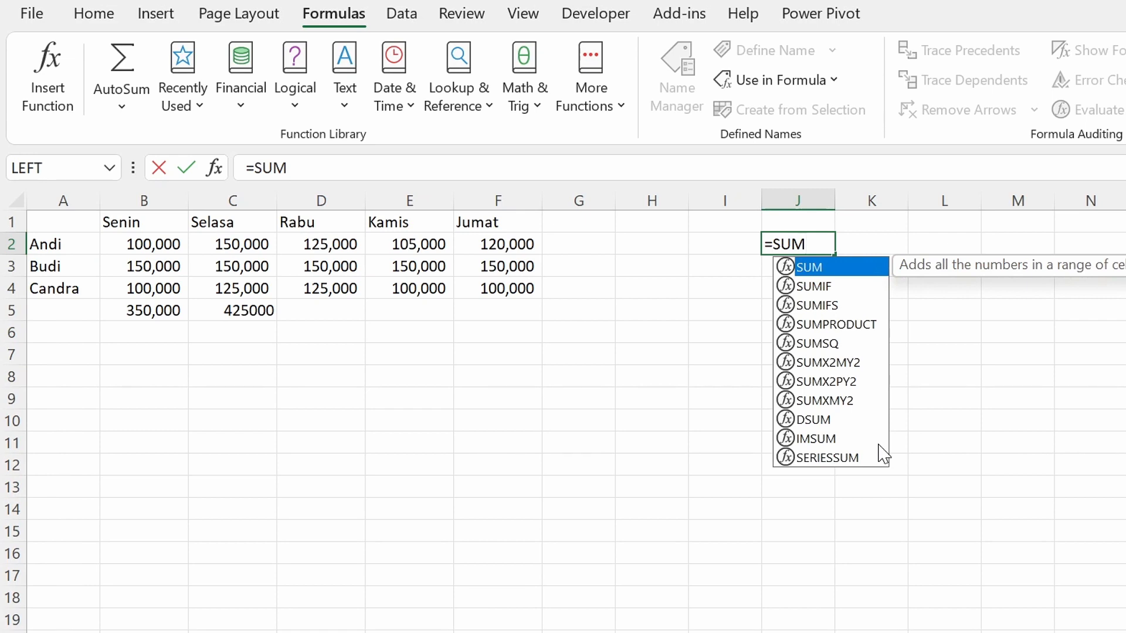
type("(Selasa")
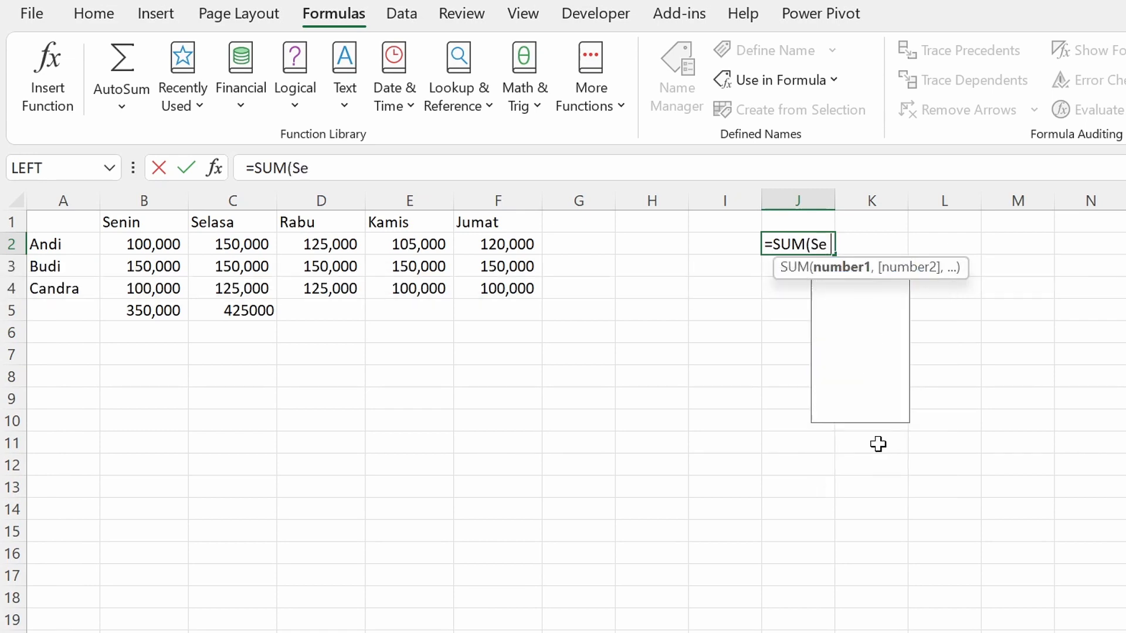
type(")")
key("Return")
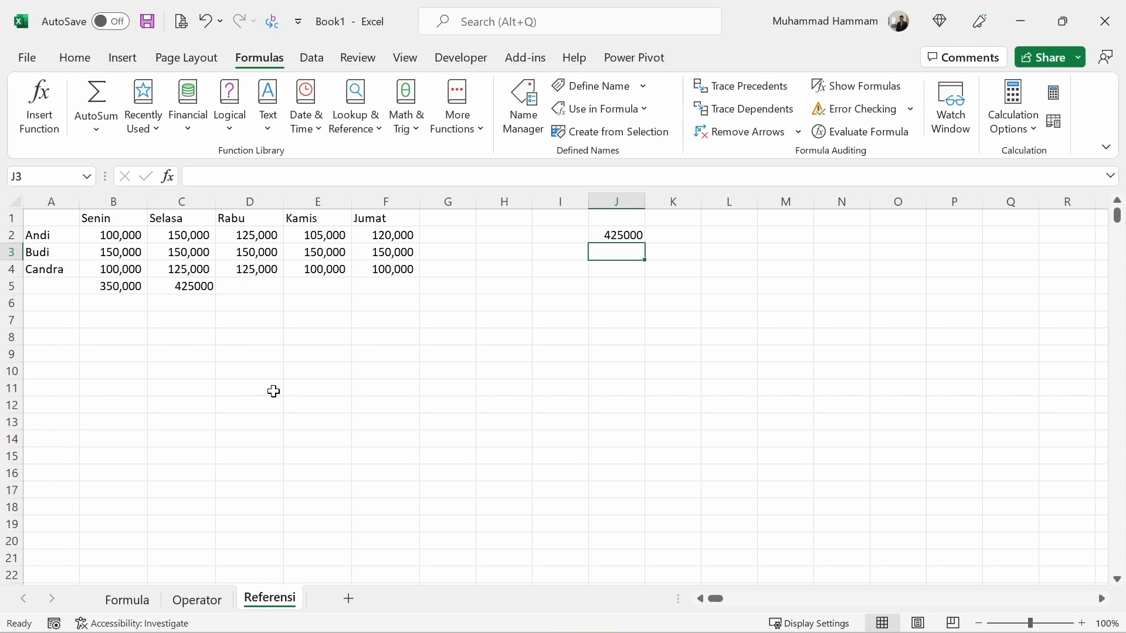
Add a new worksheet after Referensi and name it Laporan.
left_click(350, 600)
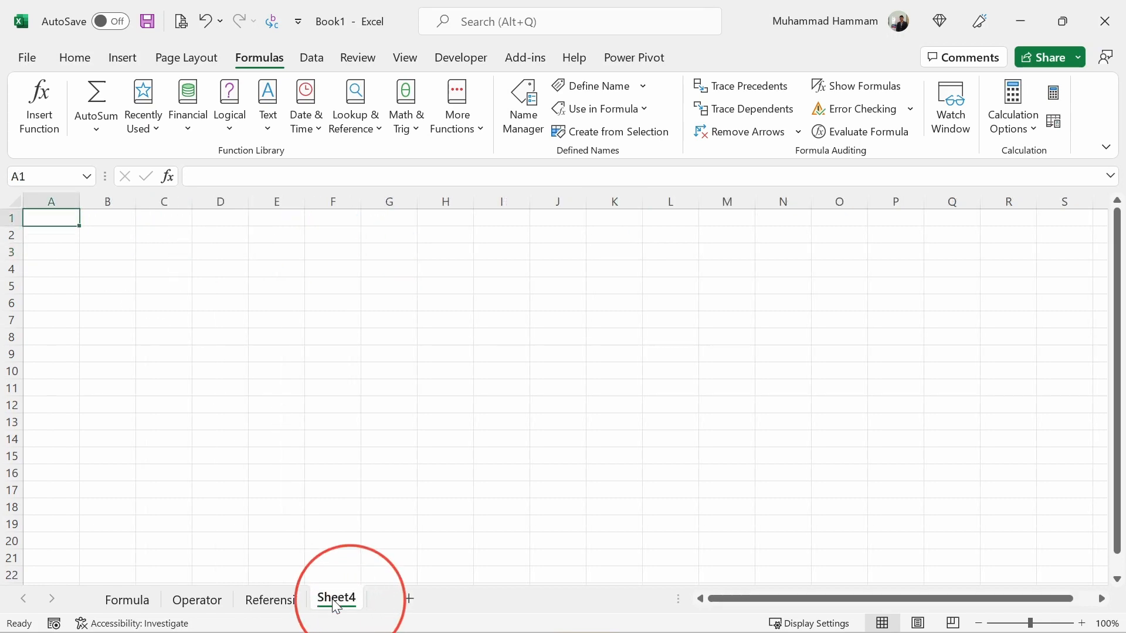
double_click(334, 599)
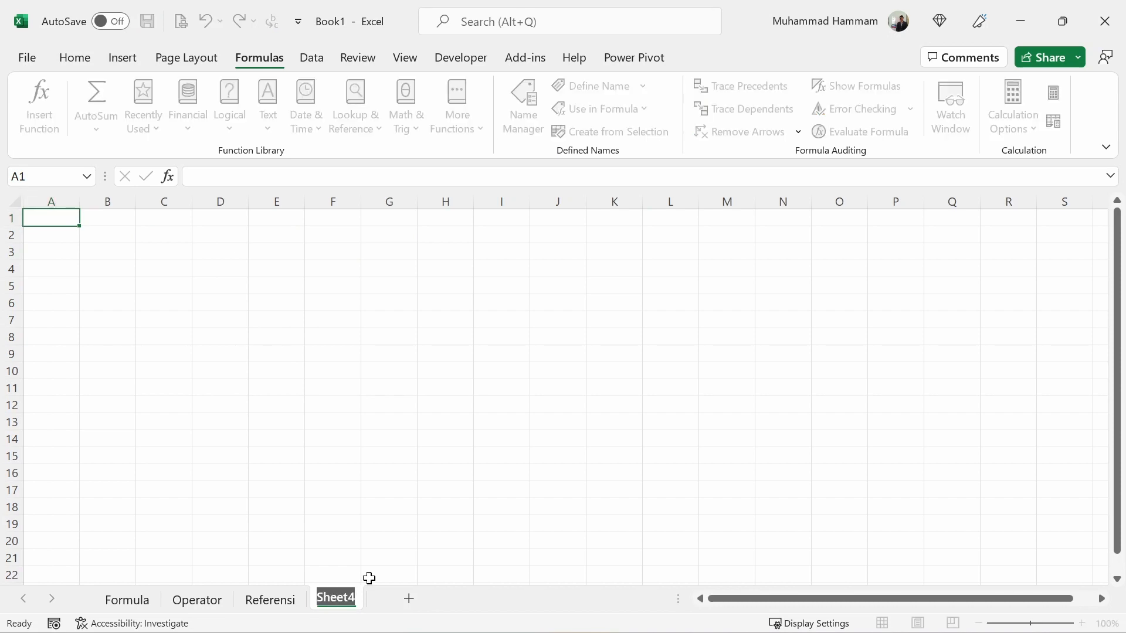
type("Laporan")
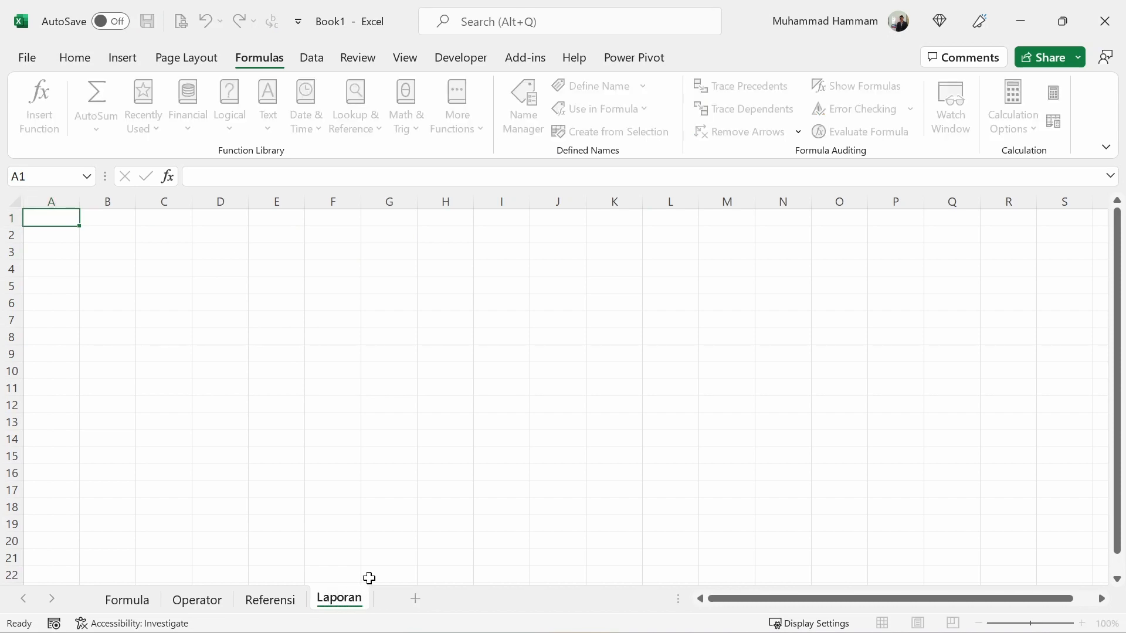
key("Return")
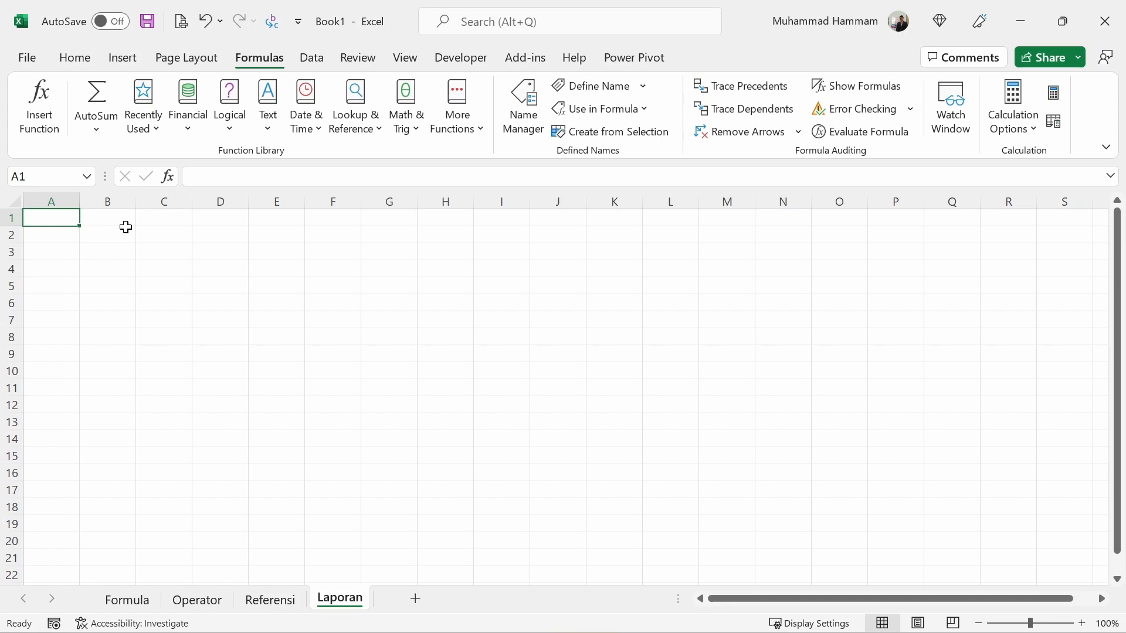
Enter the label Jumlah Keseluruhan in cell A1 of the Laporan sheet and fit column A to its text.
type("Juml")
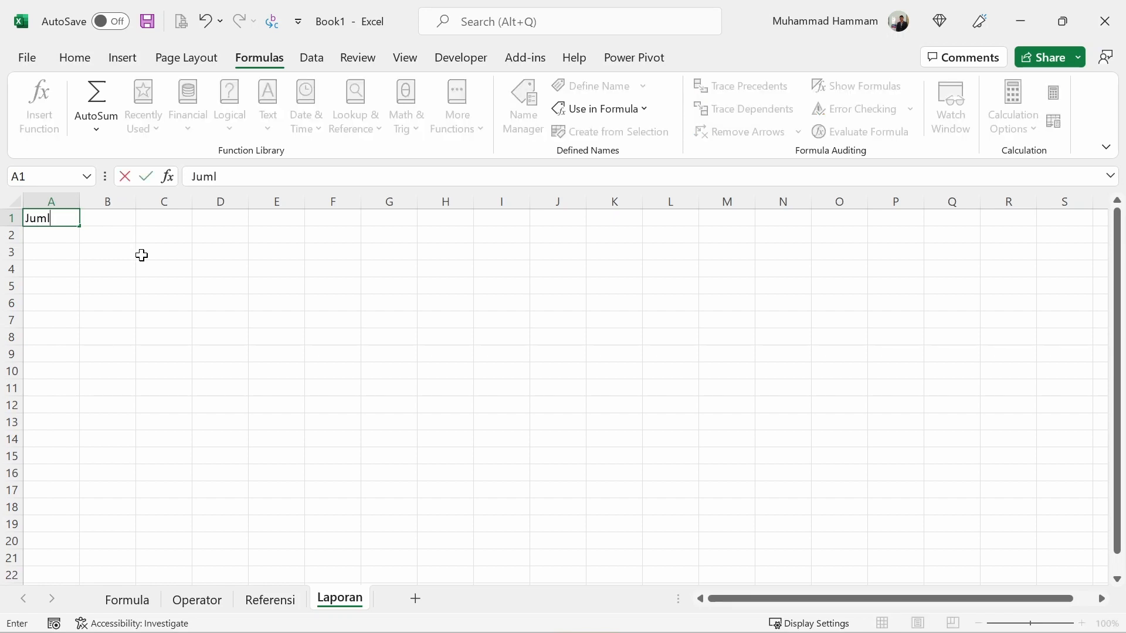
type("ah Kesel")
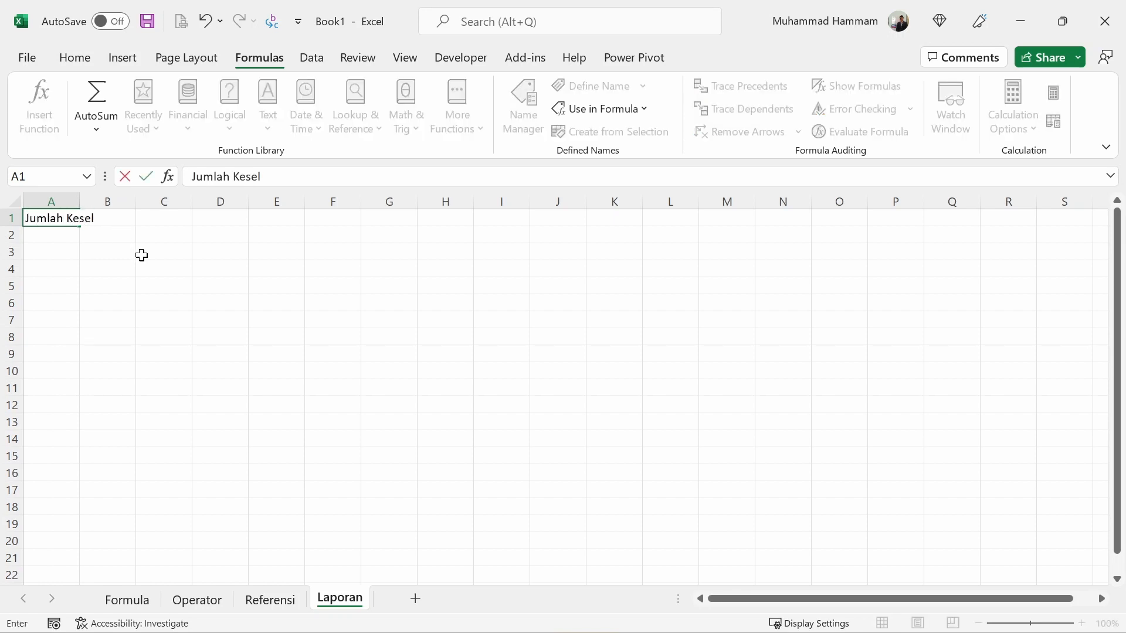
type("uruhan")
key("Return")
double_click(80, 202)
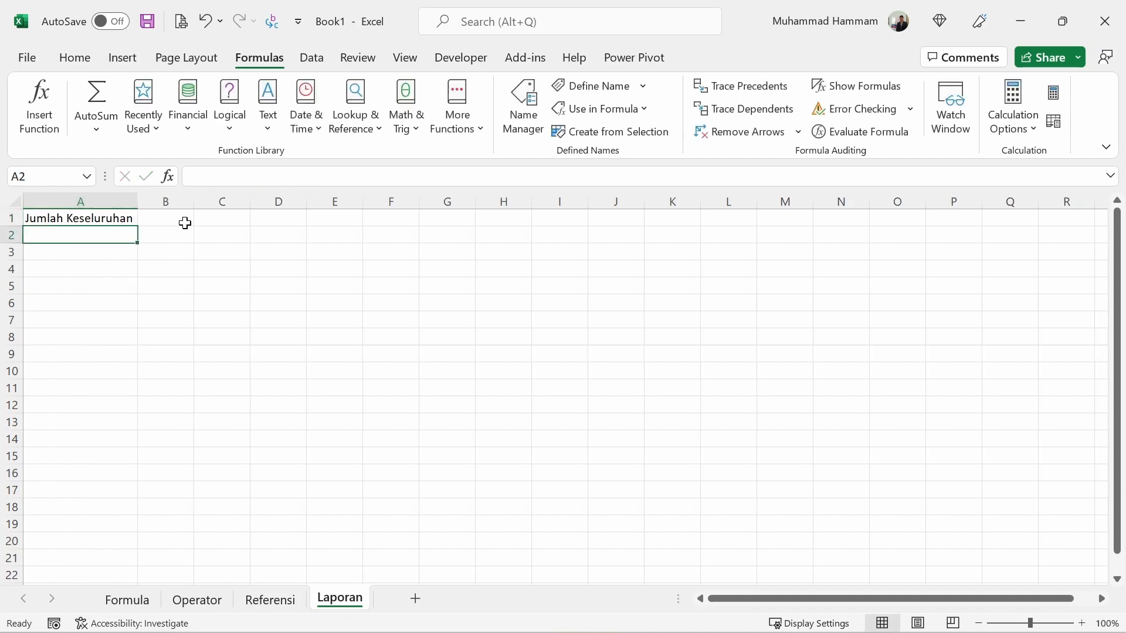
Enter =SUM(Referensi!B2:F4) in cell B1 of the Laporan sheet and format the result with a thousands separator and two decimals.
left_click(185, 223)
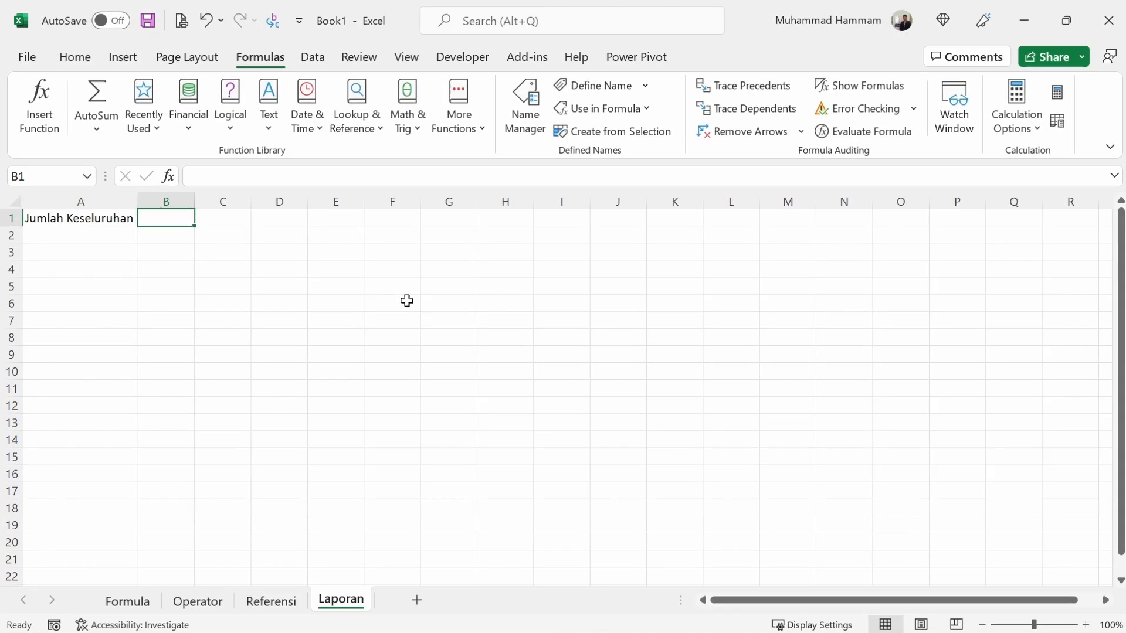
type("=")
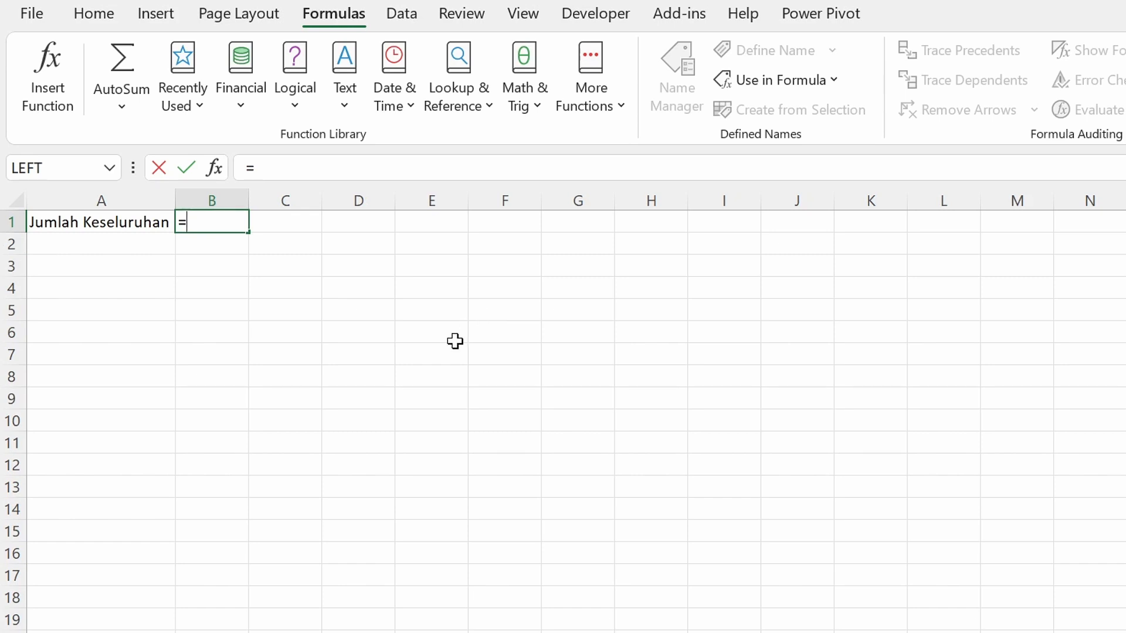
type("SUM(")
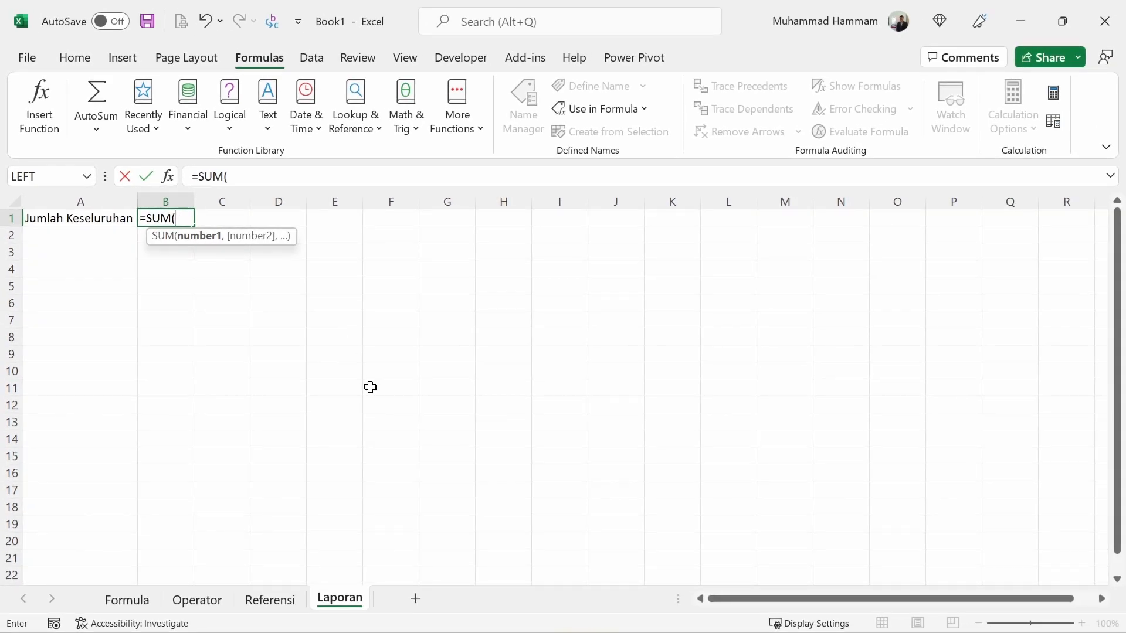
left_click(270, 599)
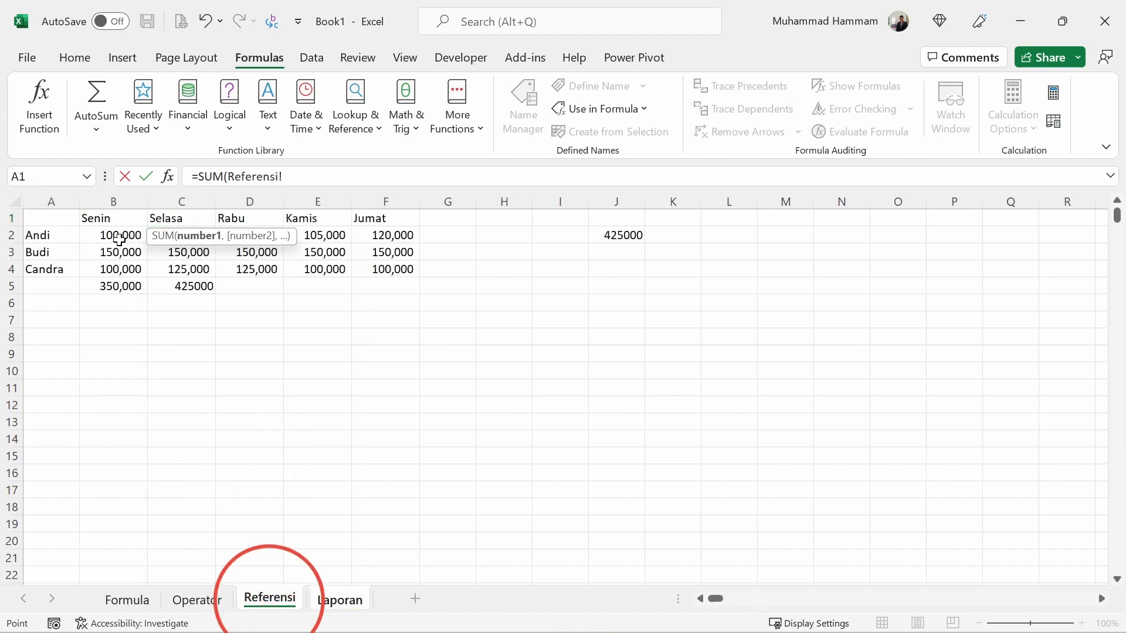
left_click_drag(116, 236, 384, 274)
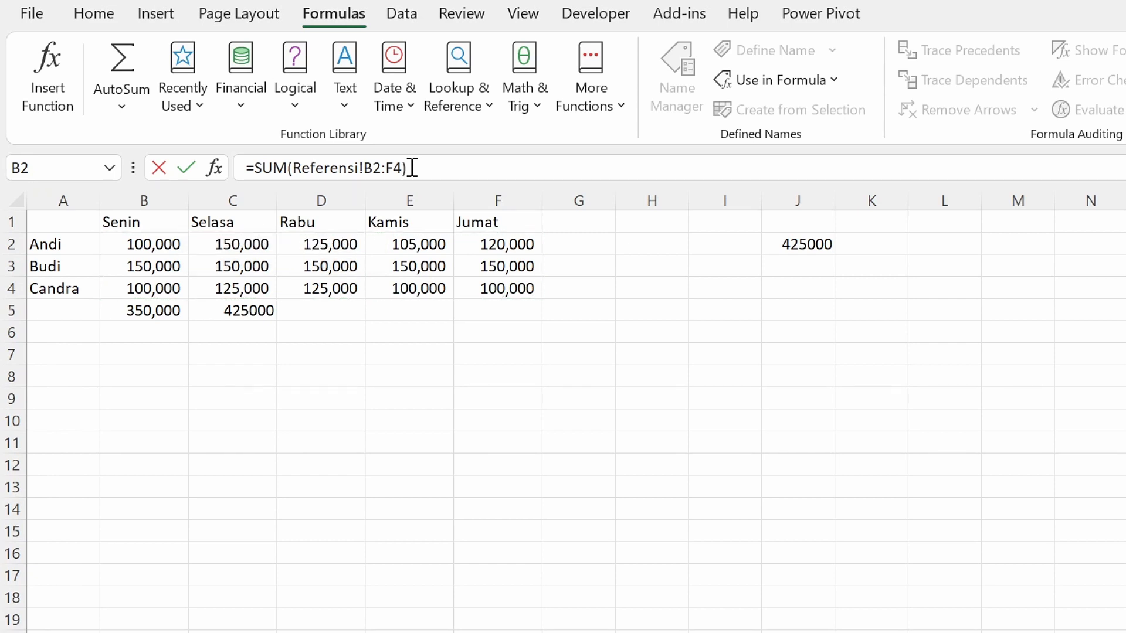
key("Return")
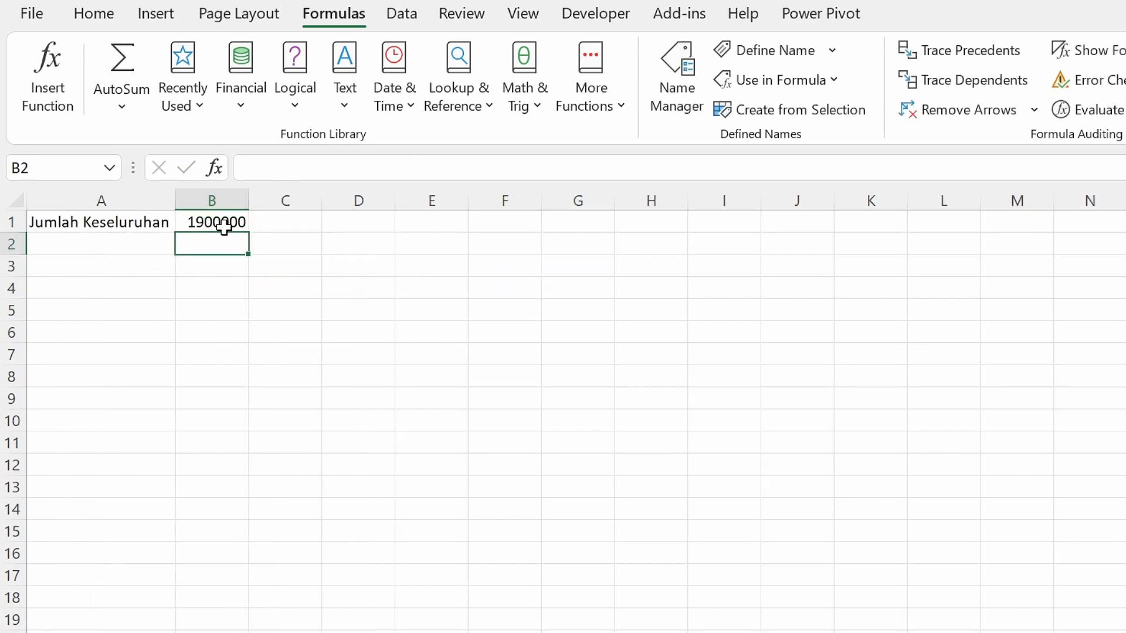
left_click(224, 226)
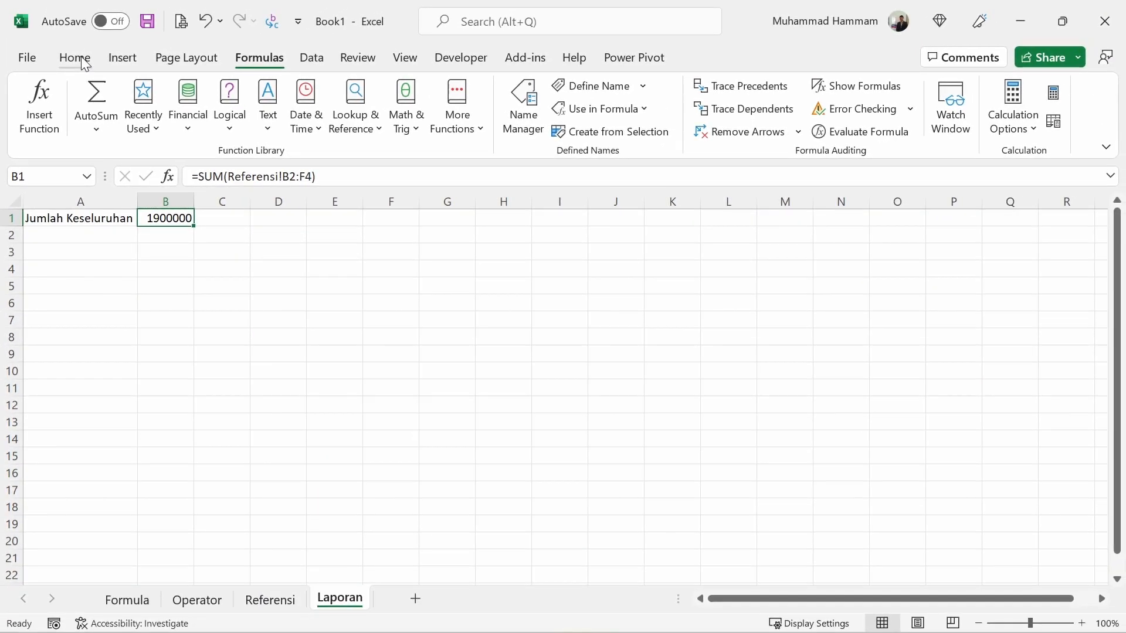
left_click(96, 15)
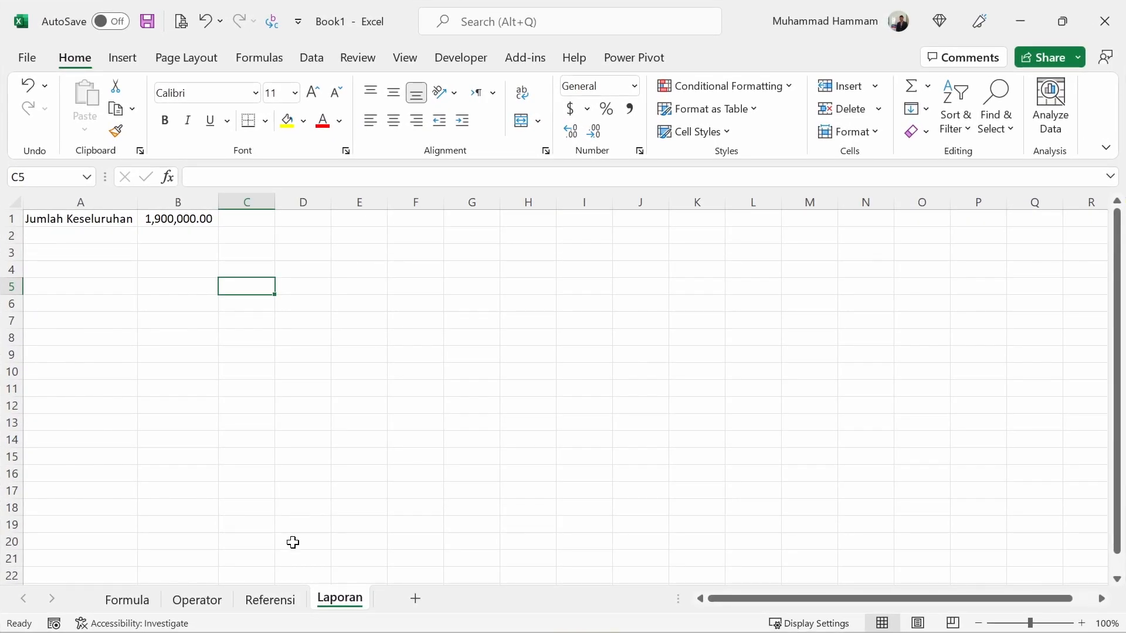
Enter the header Jumlah in cell G1 of the Referensi sheet.
left_click(280, 607)
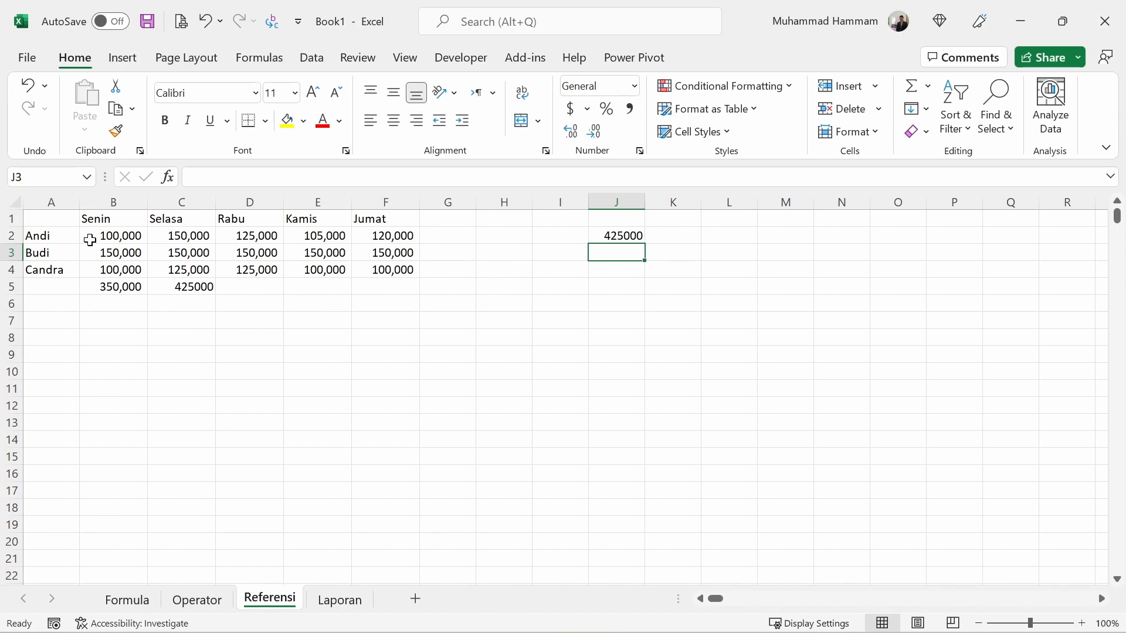
left_click(452, 223)
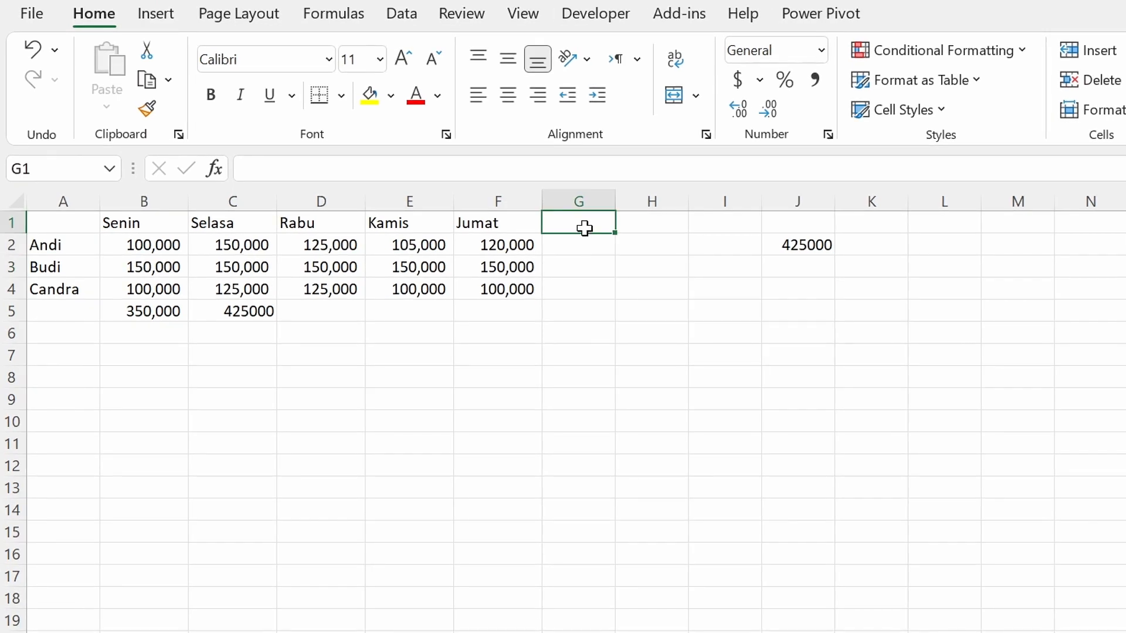
type("Jumlah")
key("Return")
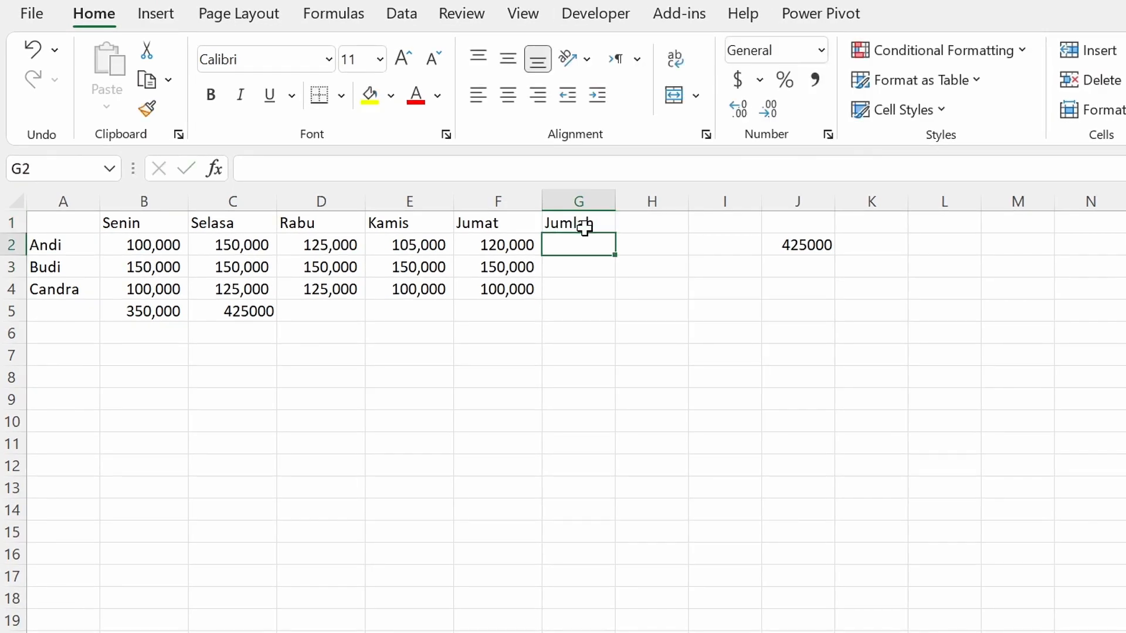
Enter the formula =SUM(B2:F2) in cell G2 to total the first person's row.
type("=sum")
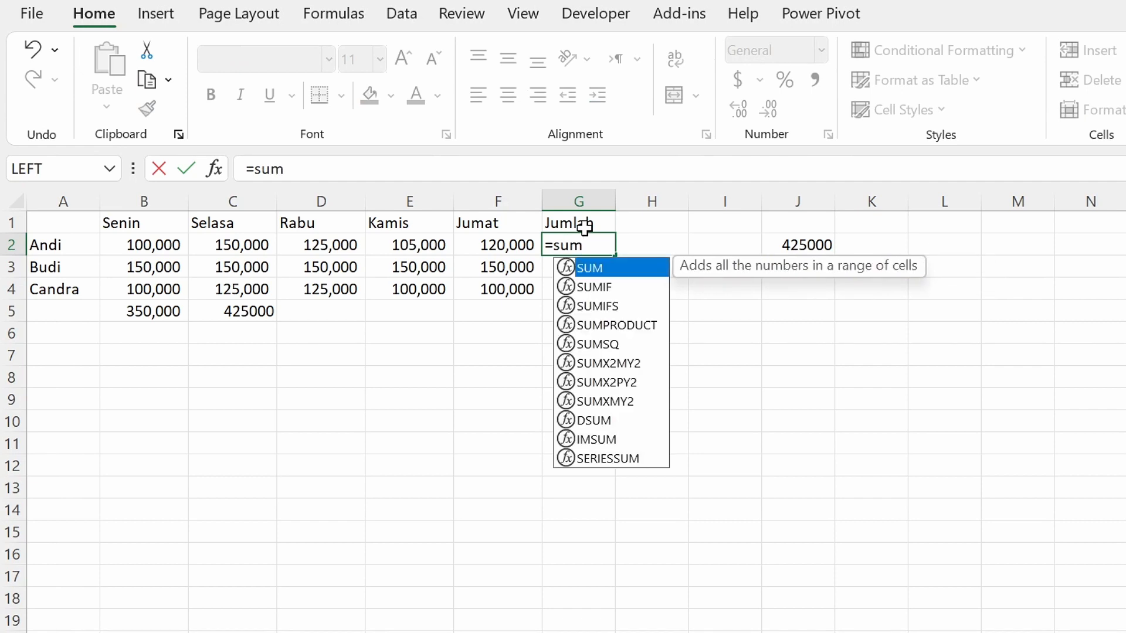
key("Tab")
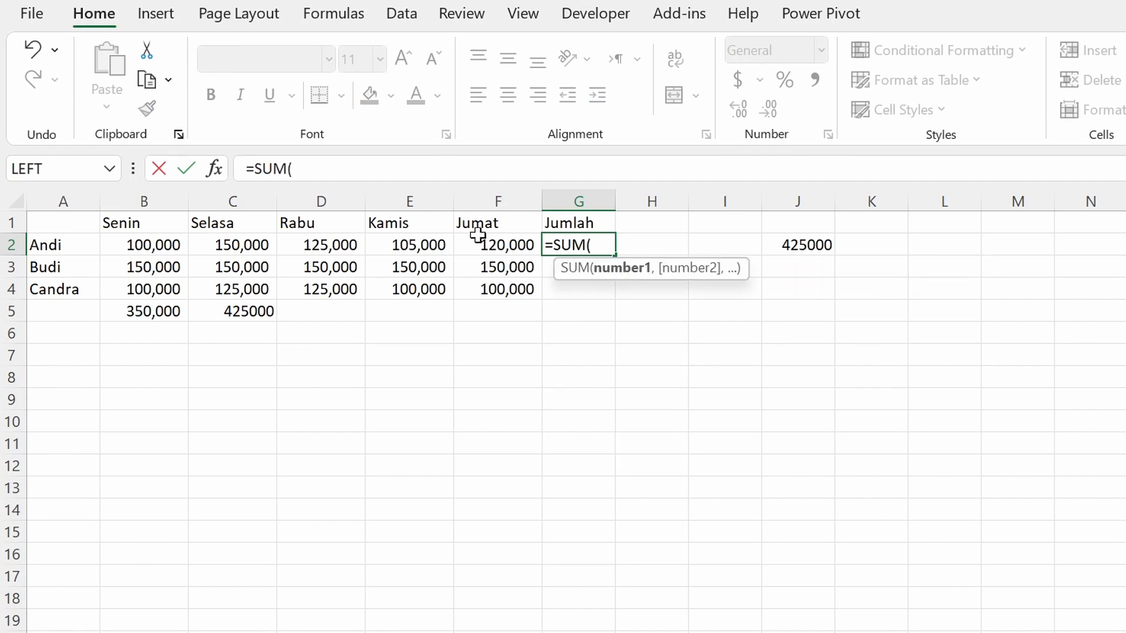
left_click(151, 242)
left_click_drag(151, 242, 510, 241)
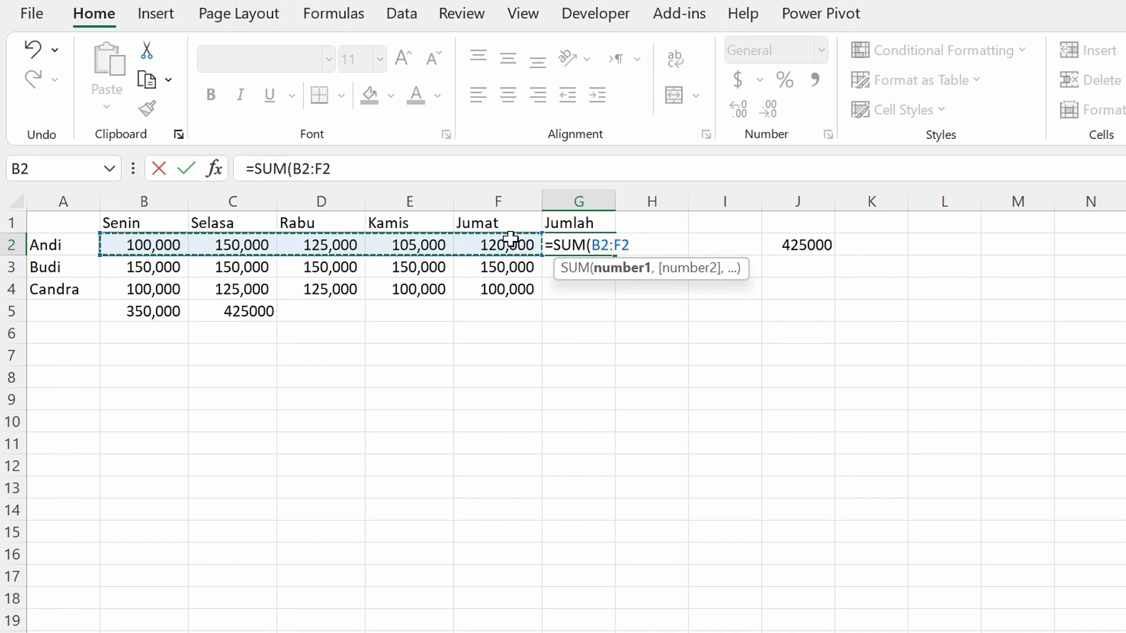
type(")")
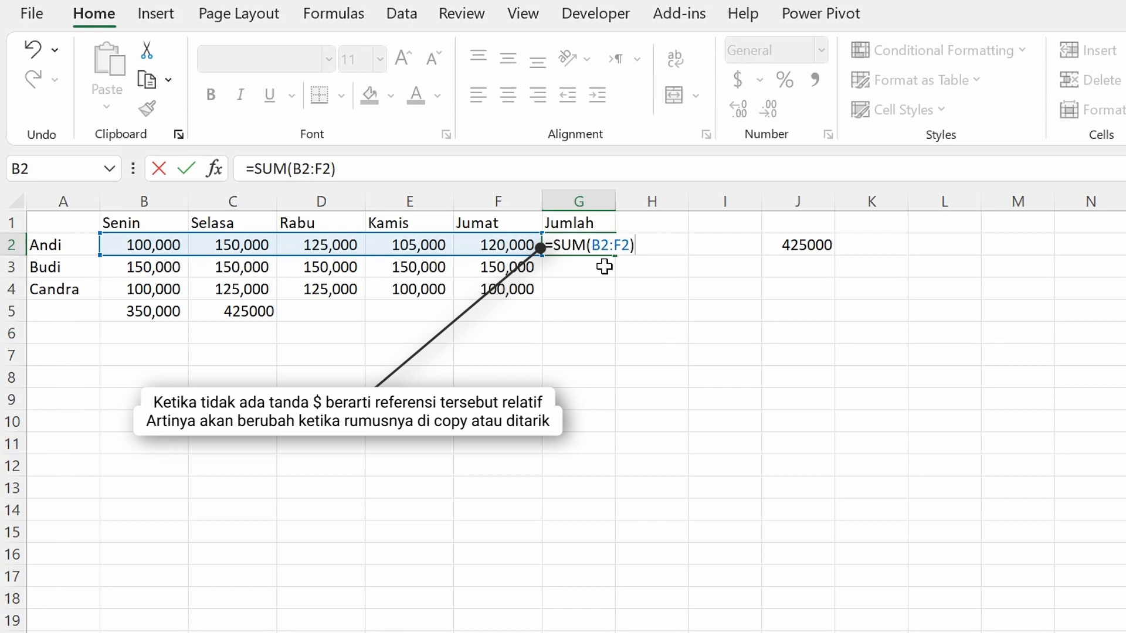
key("Return")
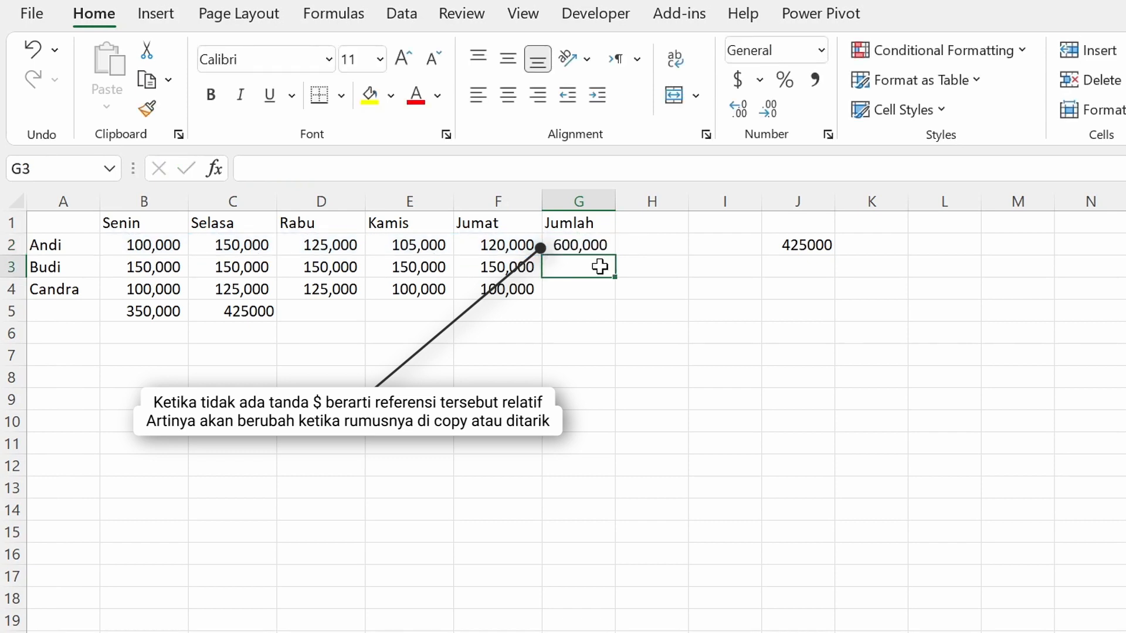
Fill the G2 formula down to G4 and compare the relative references in cells G2, G3 and G4.
left_click(597, 251)
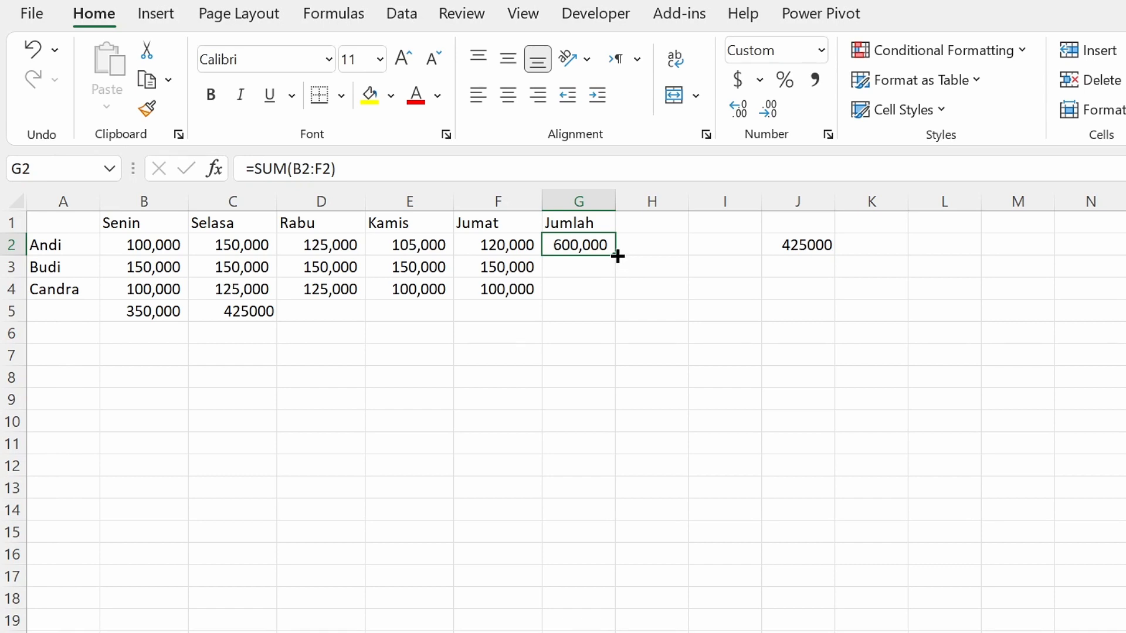
left_click_drag(616, 255, 611, 297)
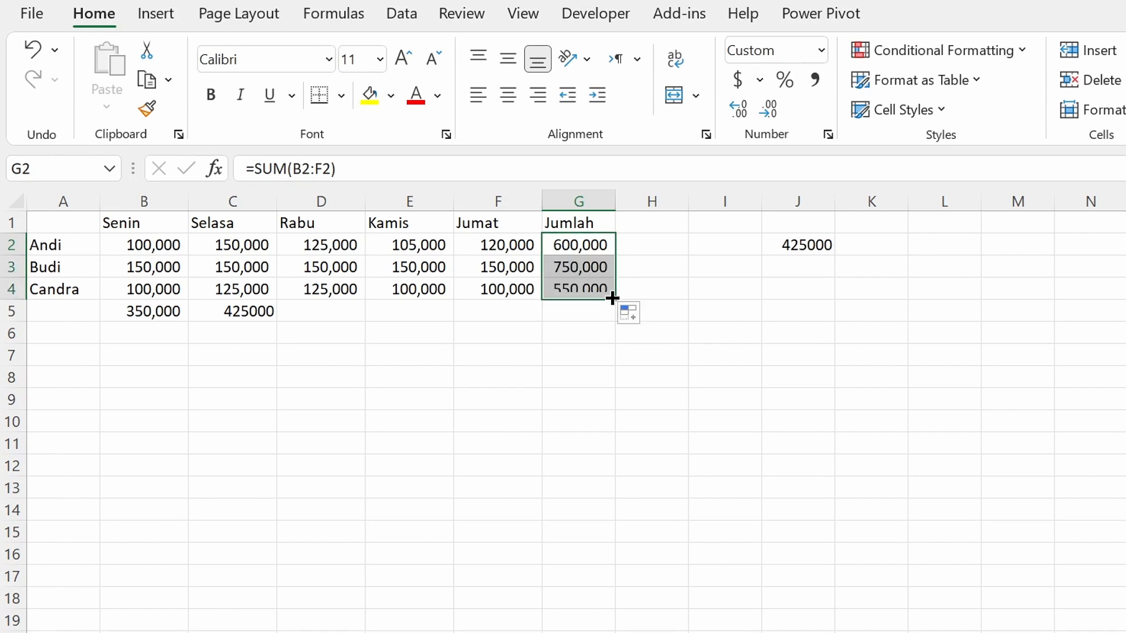
left_click(565, 313)
left_click(577, 265)
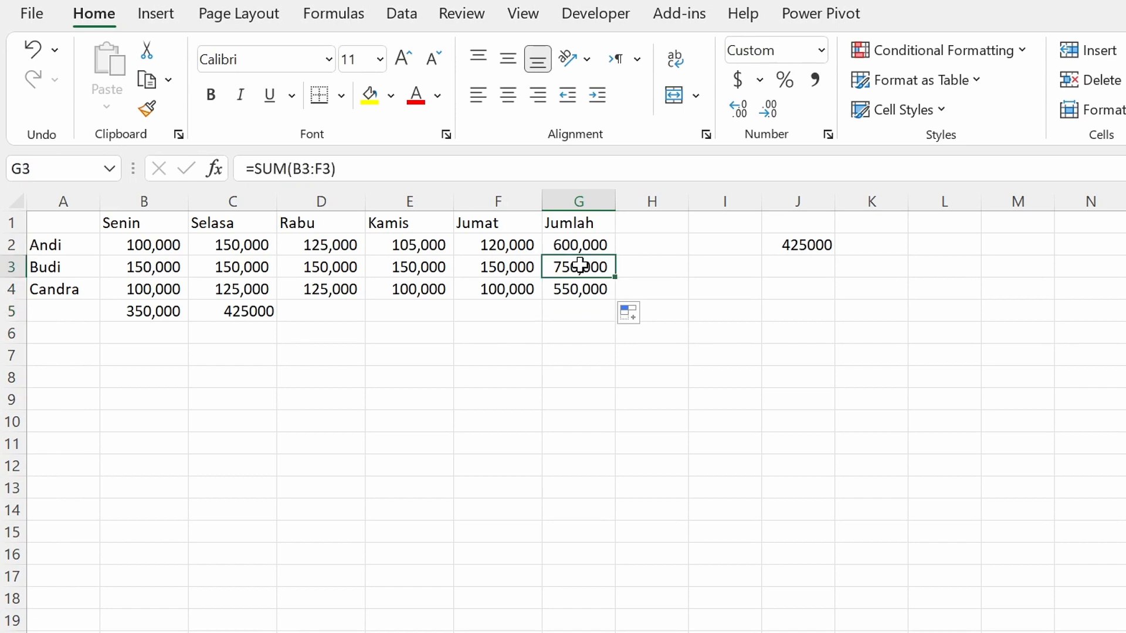
left_click(587, 246)
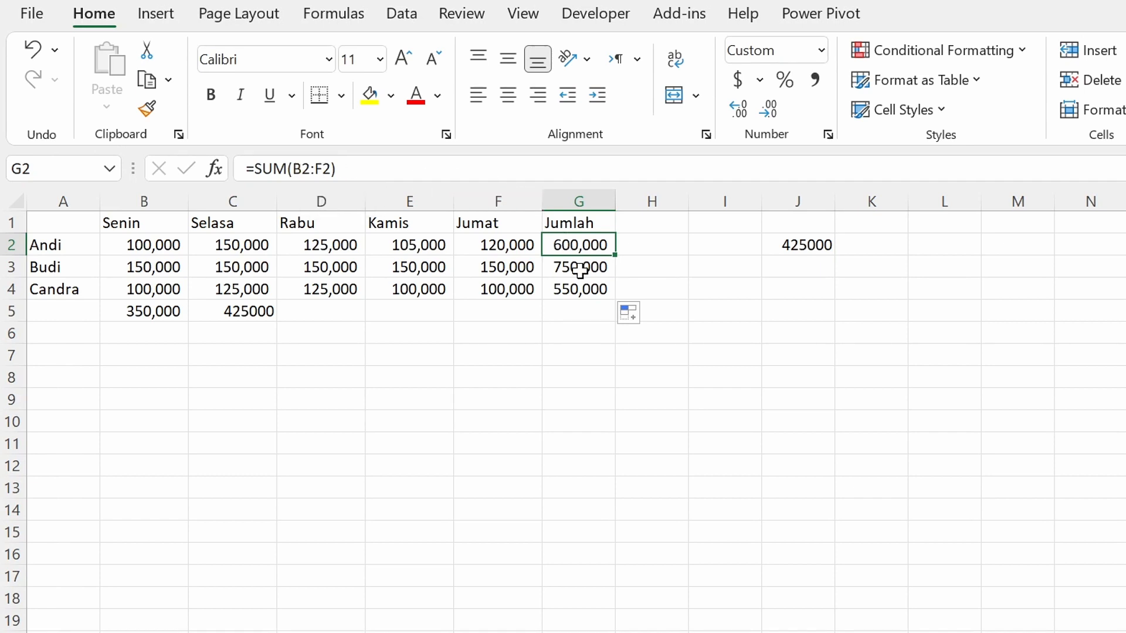
left_click(580, 270)
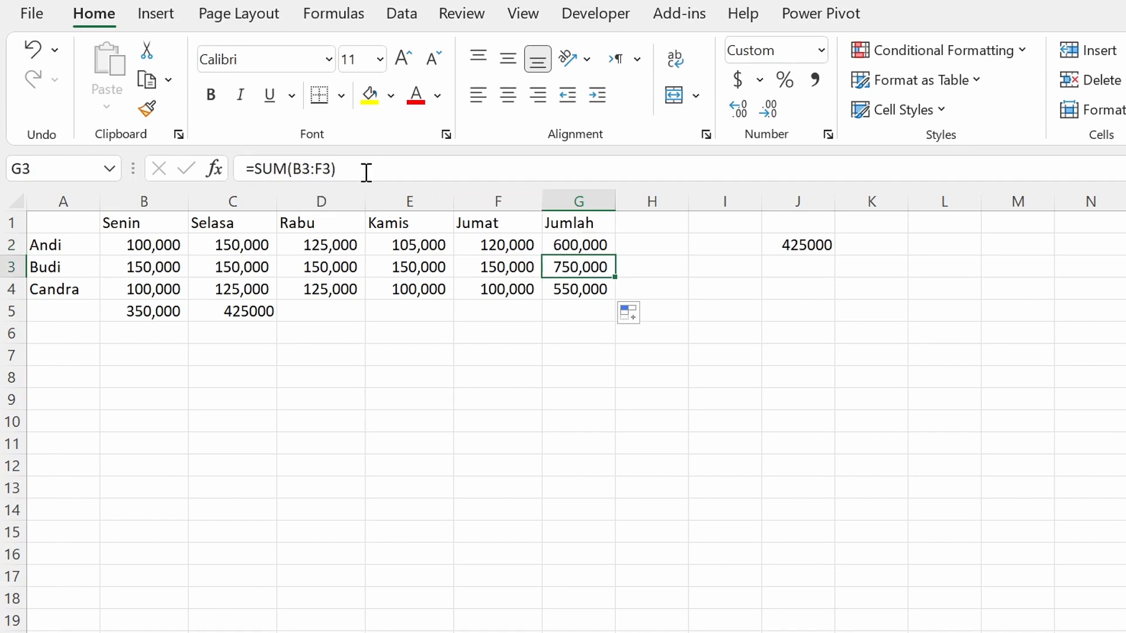
left_click(581, 287)
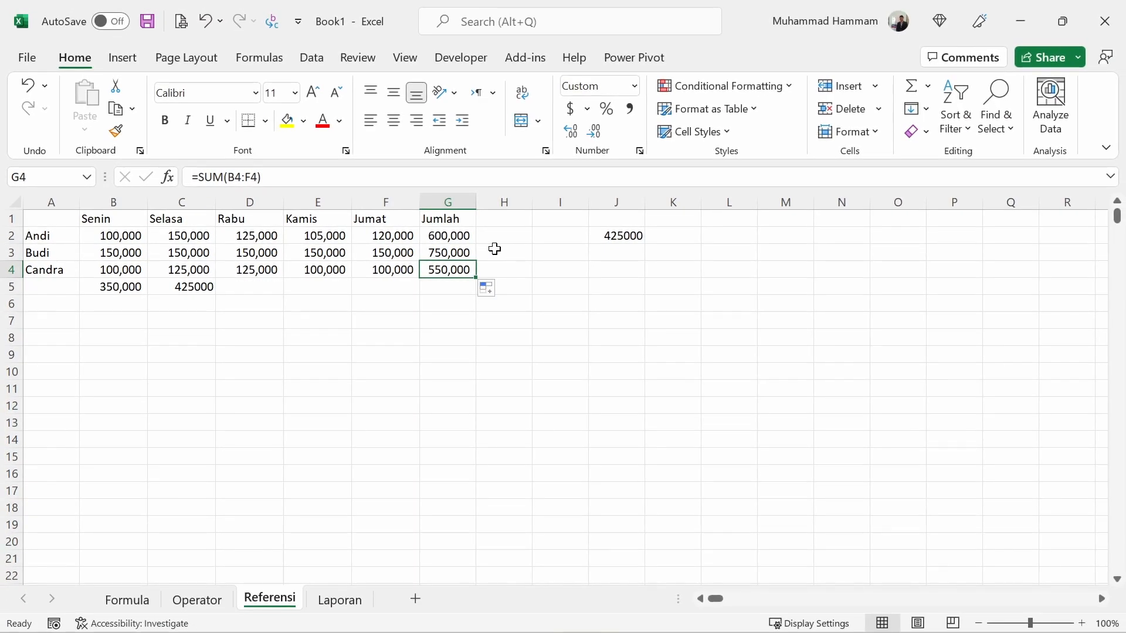
Enter the header Jumlah followed by the name from A2 in cell H1 and fit column H to its text.
left_click(632, 223)
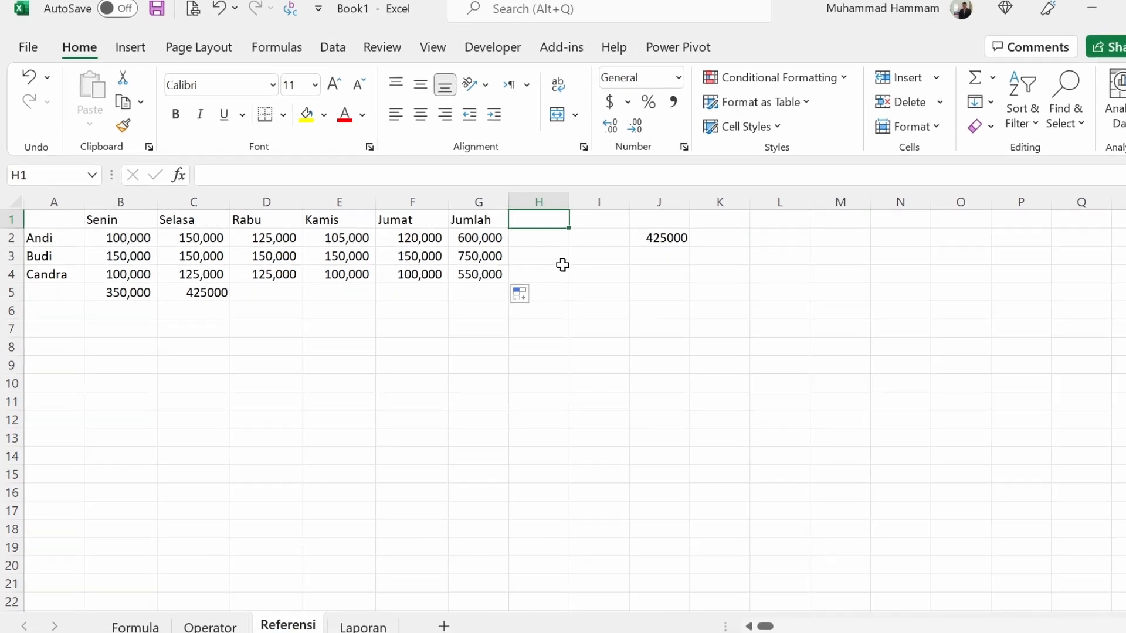
type("Jum")
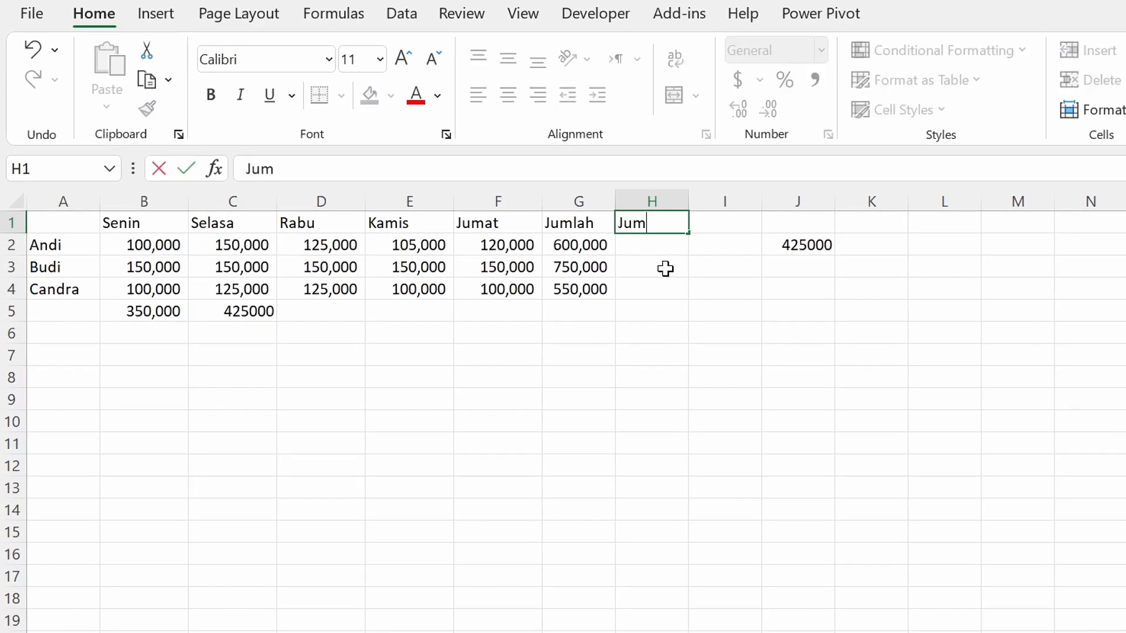
type("lah Andi")
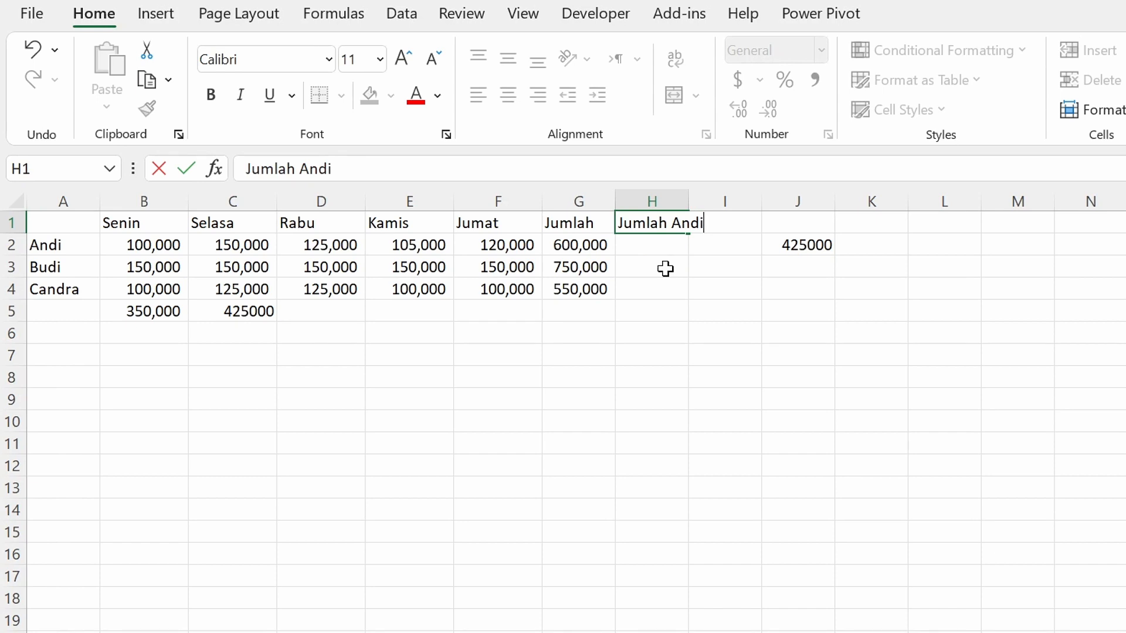
key("Return")
double_click(689, 201)
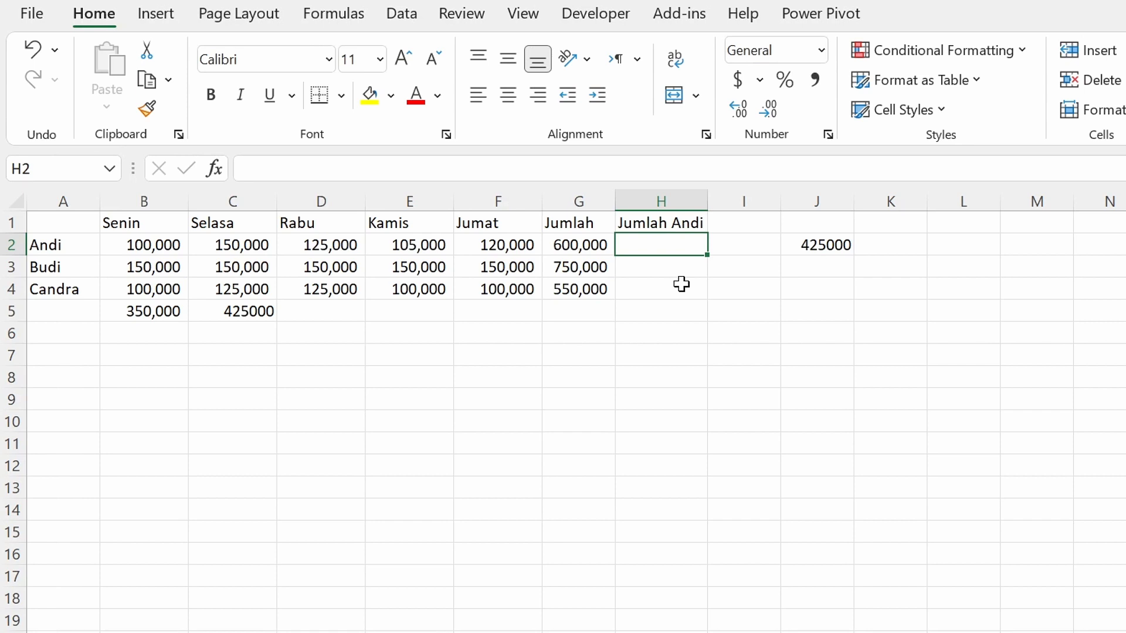
Enter the formula =SUM($B$2:$F$2) with absolute references in cell H2.
type("=sum")
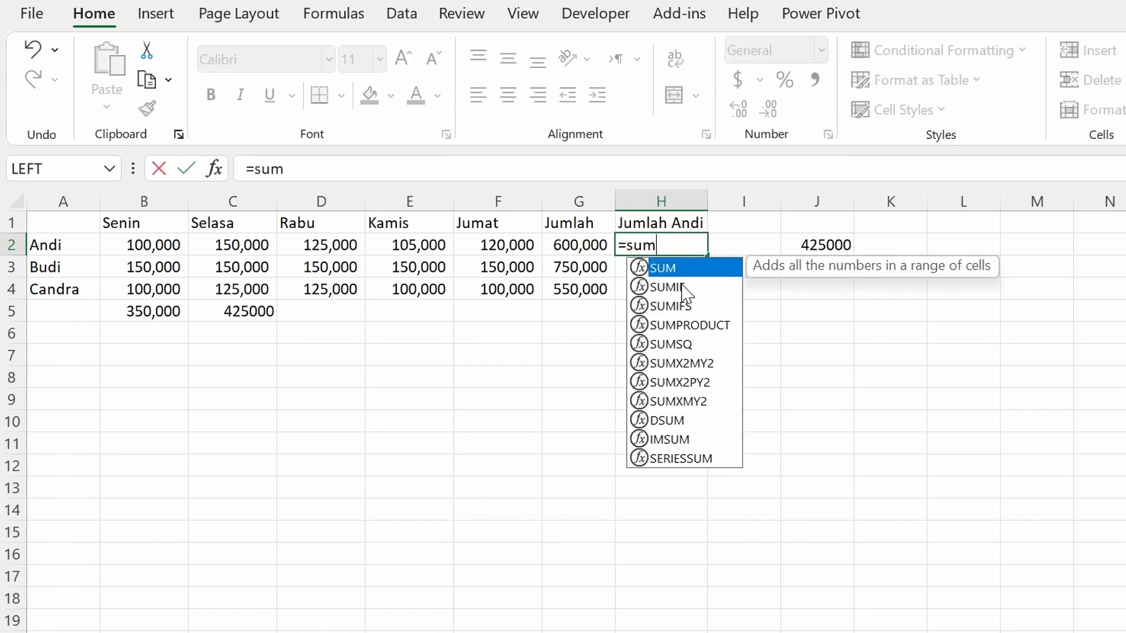
key("Tab")
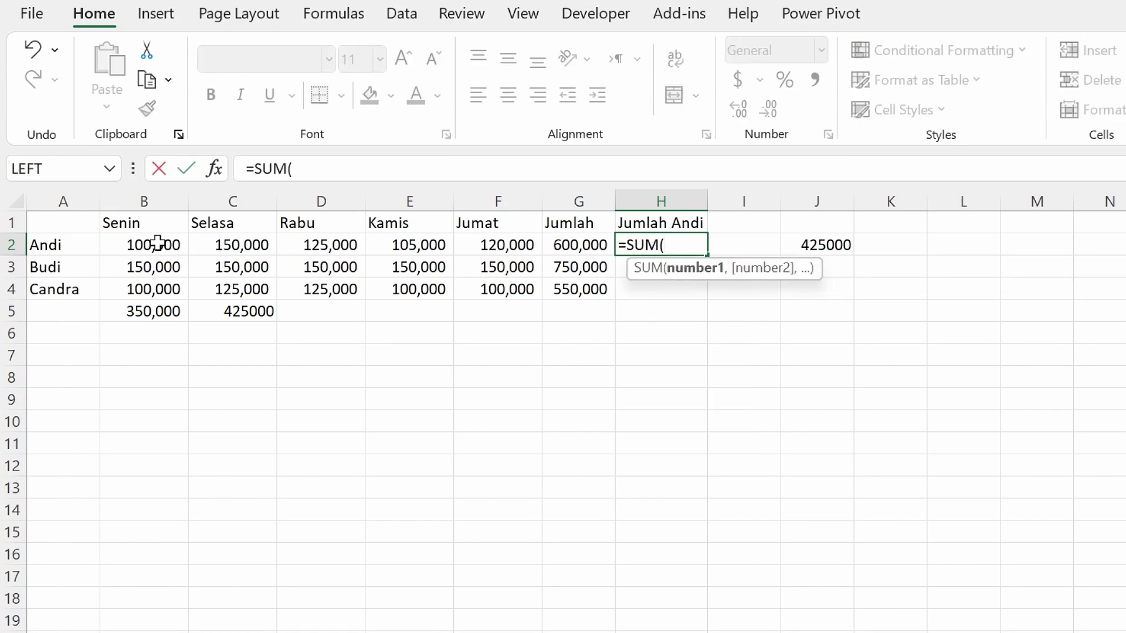
left_click(118, 244)
left_click_drag(117, 242, 488, 247)
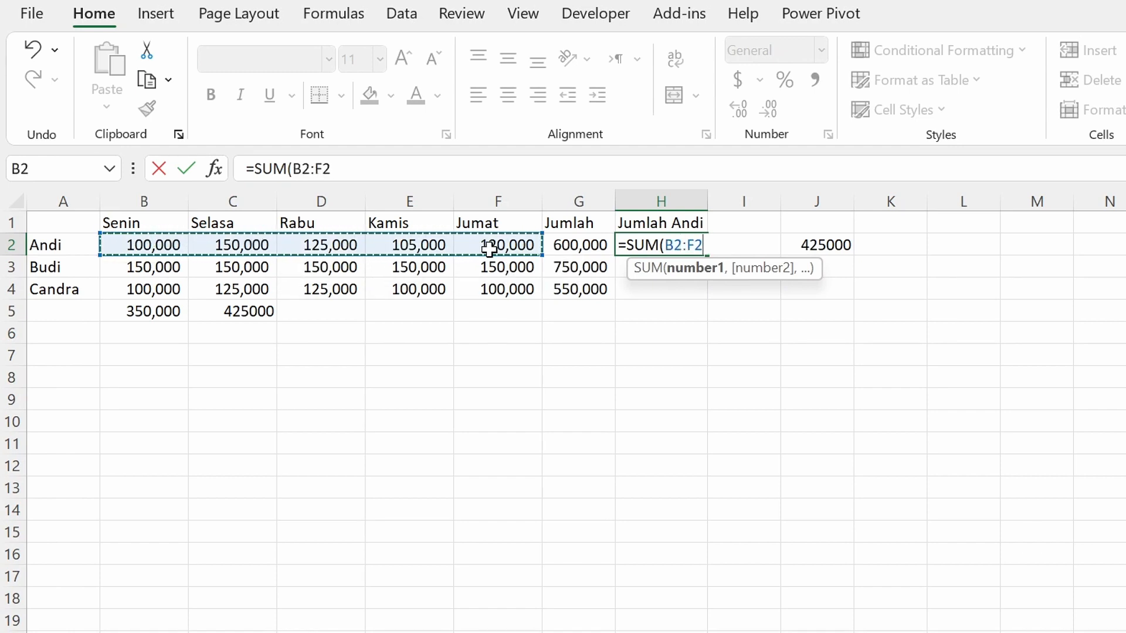
key("F4")
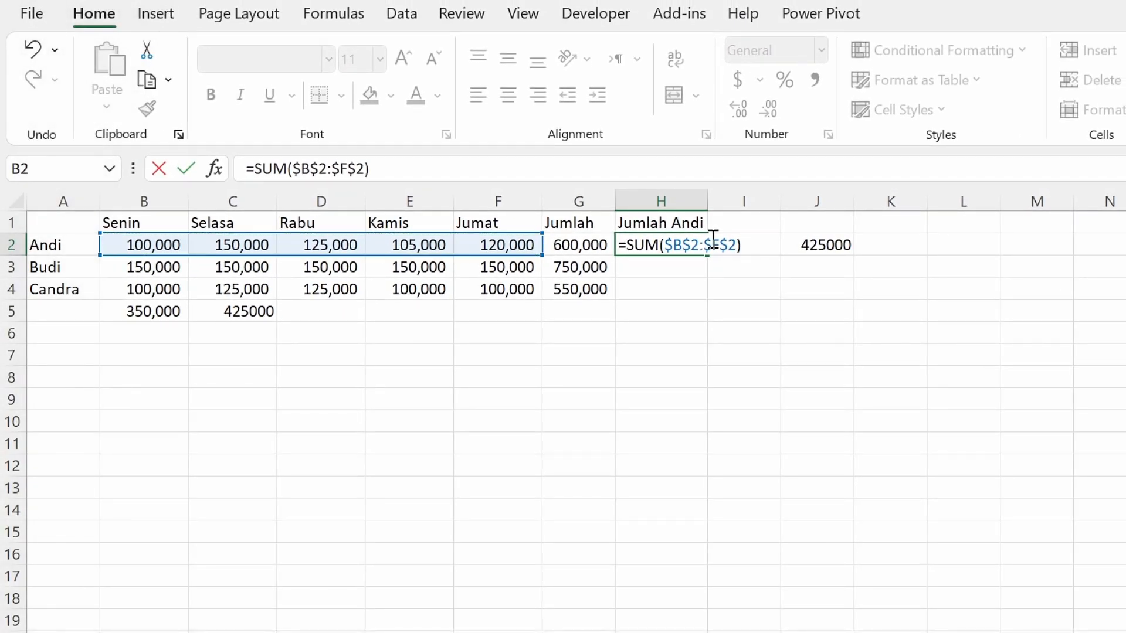
key("Return")
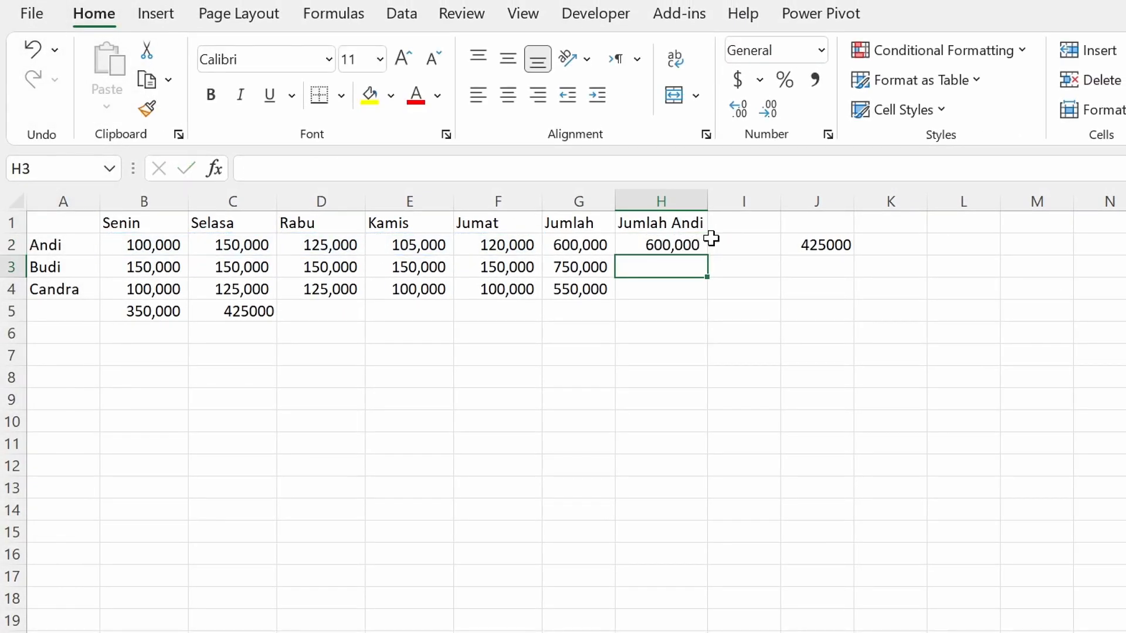
Fill the H2 formula down to H4 and compare the absolute references in cells H2, H3 and H4.
left_click(675, 245)
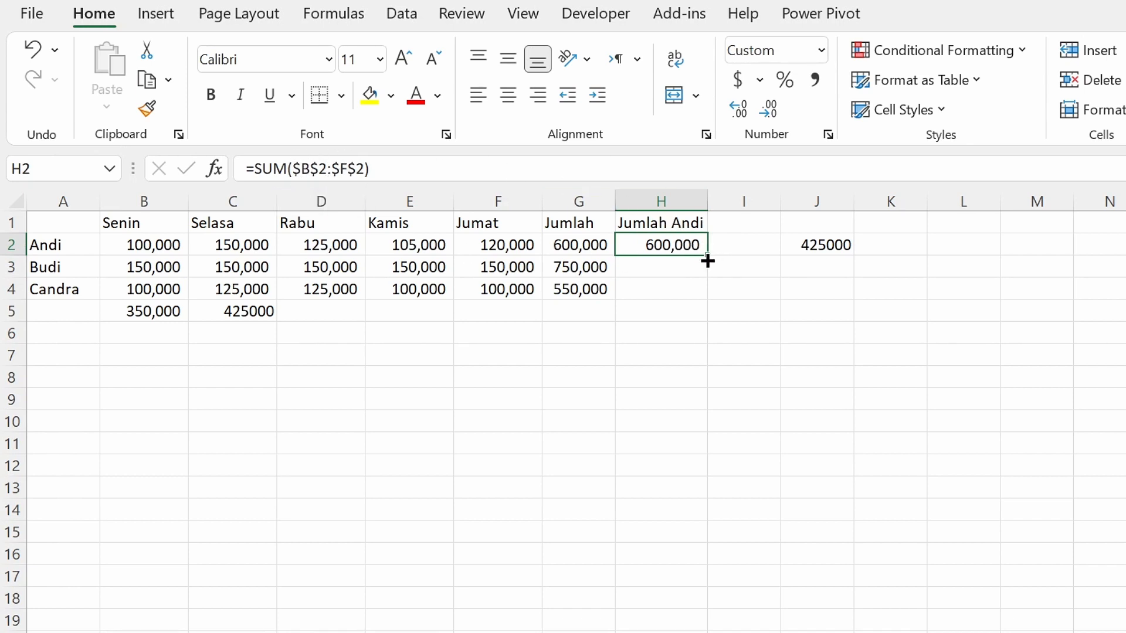
left_click_drag(708, 258, 712, 303)
left_click(658, 268)
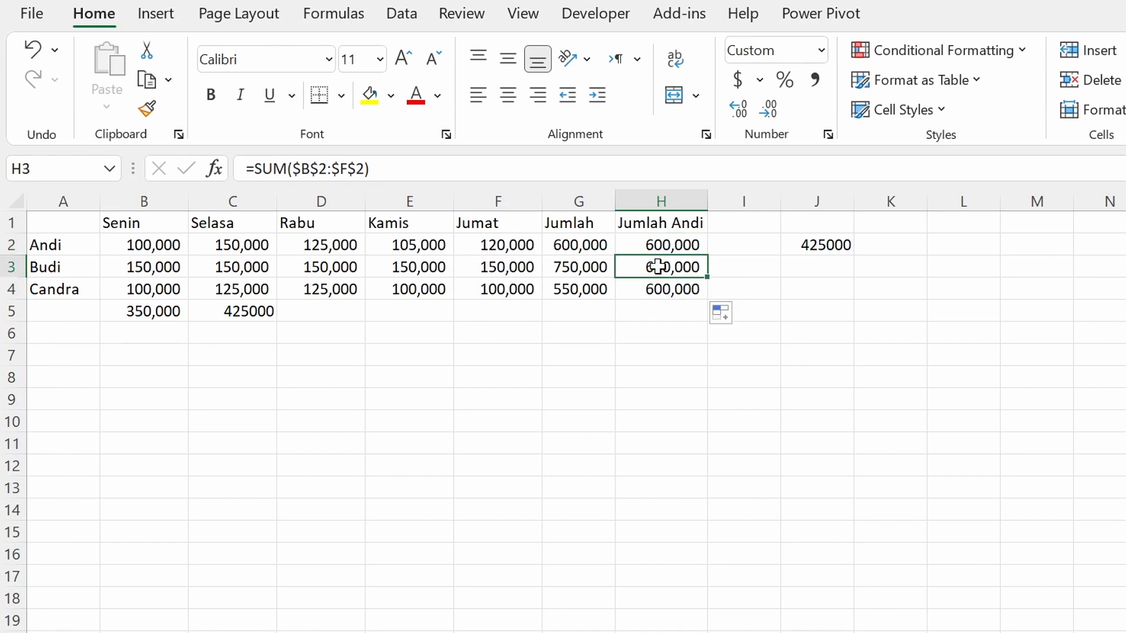
left_click(671, 246)
left_click(662, 268)
left_click(664, 287)
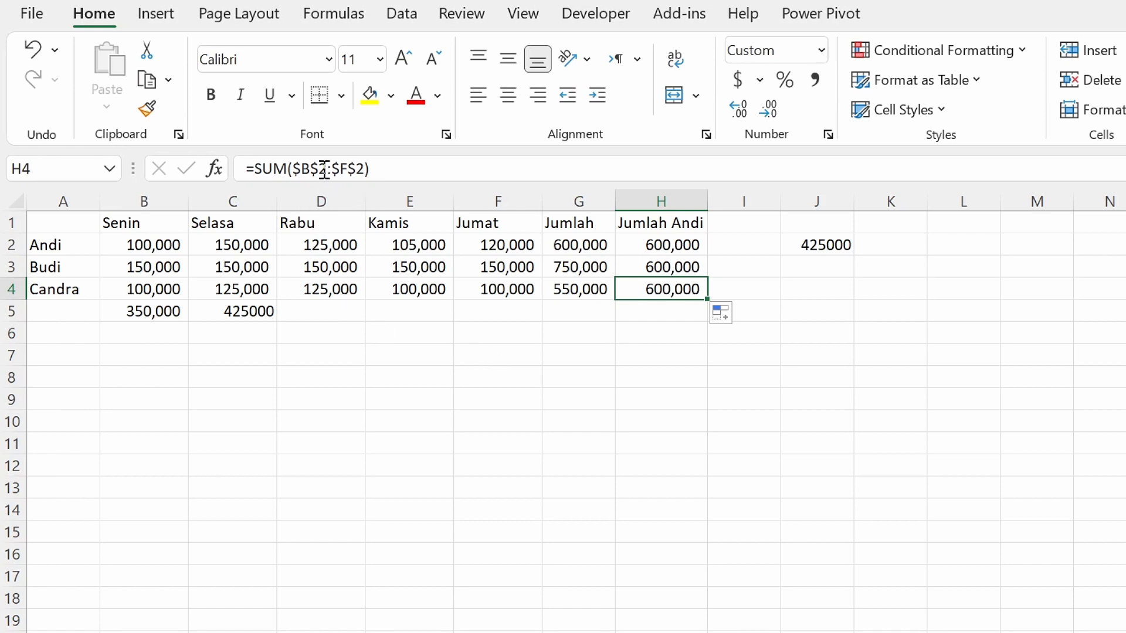
Enter the header Jumlah in cell I1 and clear the leftover SUM(Selasa) formula from cell J2.
left_click(742, 227)
type("Jumlah")
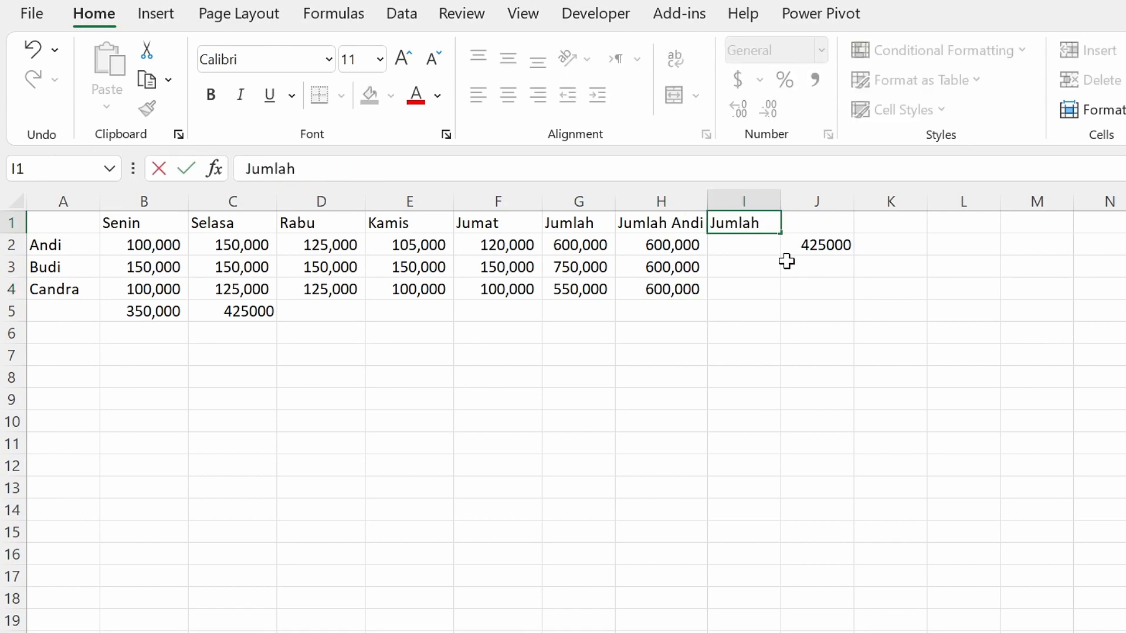
key("Return")
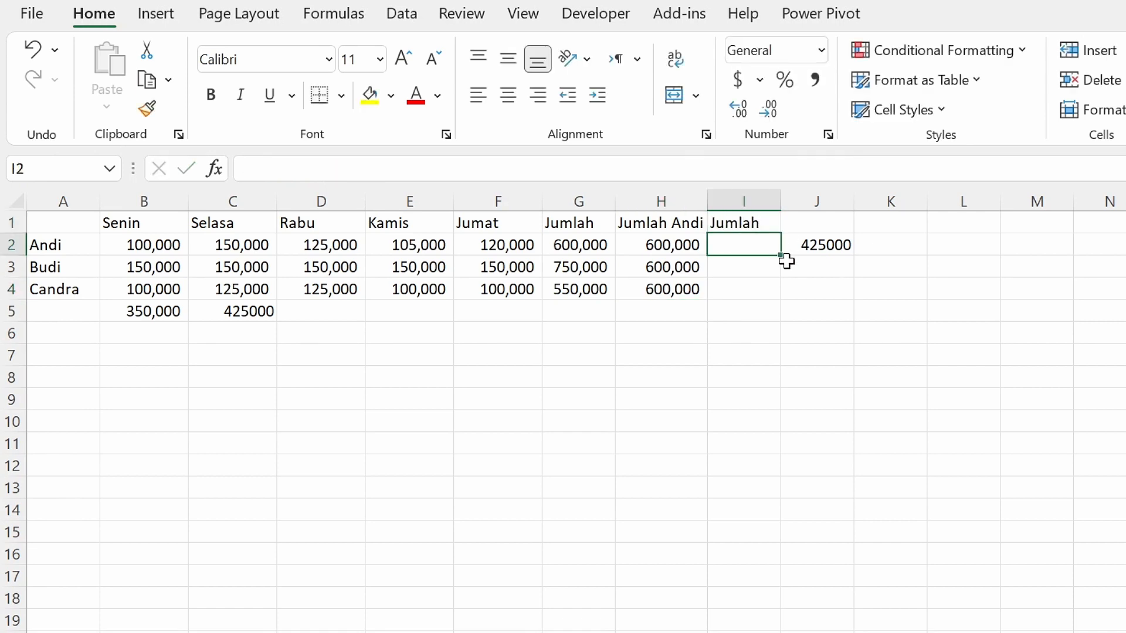
type("=sum")
left_click(813, 258)
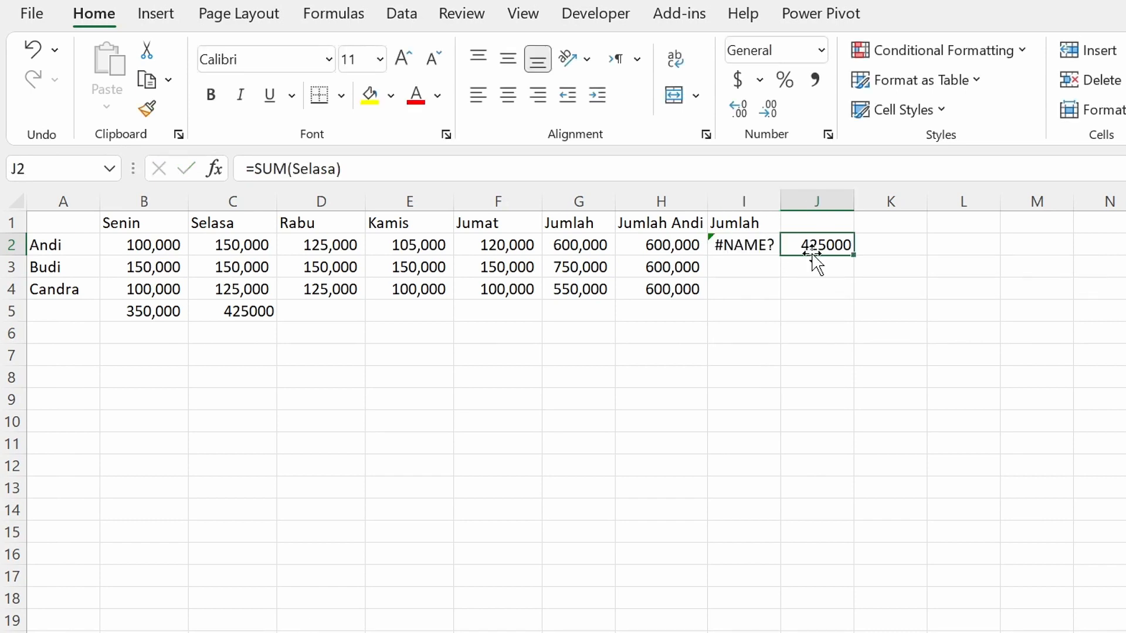
Enter the formula =SUM($B2:$F2) in cell I2, cycling the range's reference types until only the columns are locked.
left_click(730, 246)
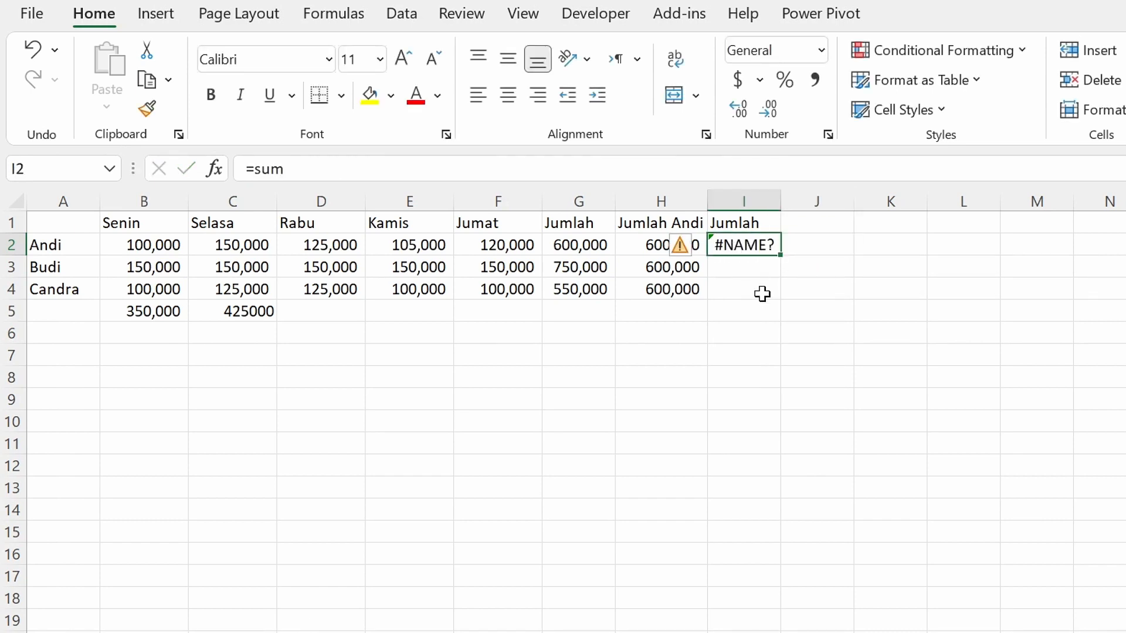
key("F2")
key("BackSpace")
type("m")
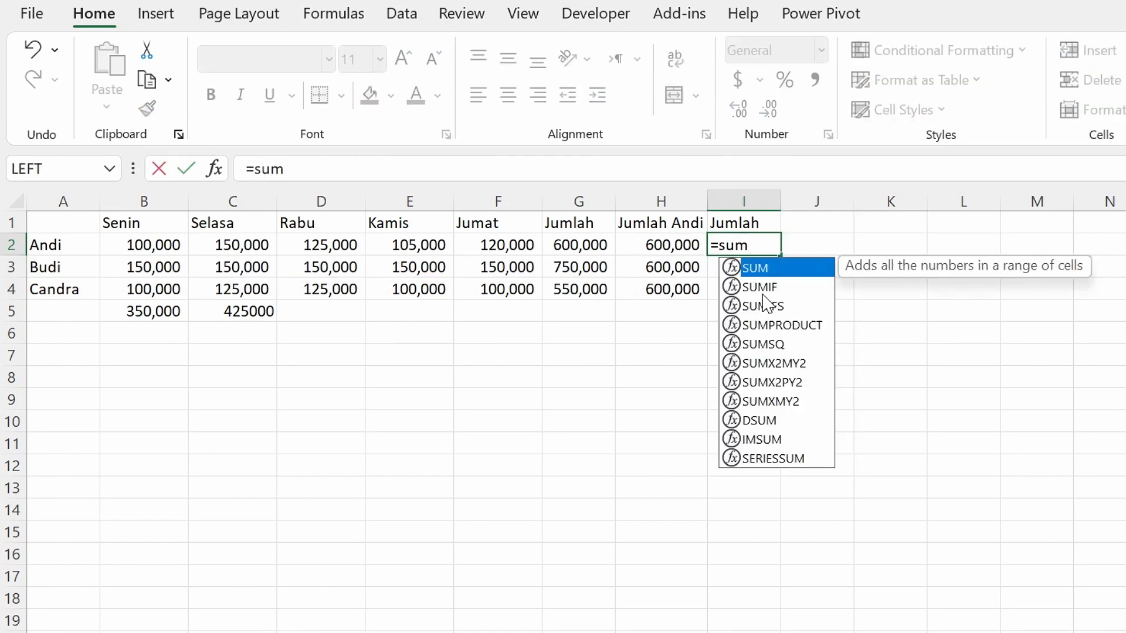
key("Tab")
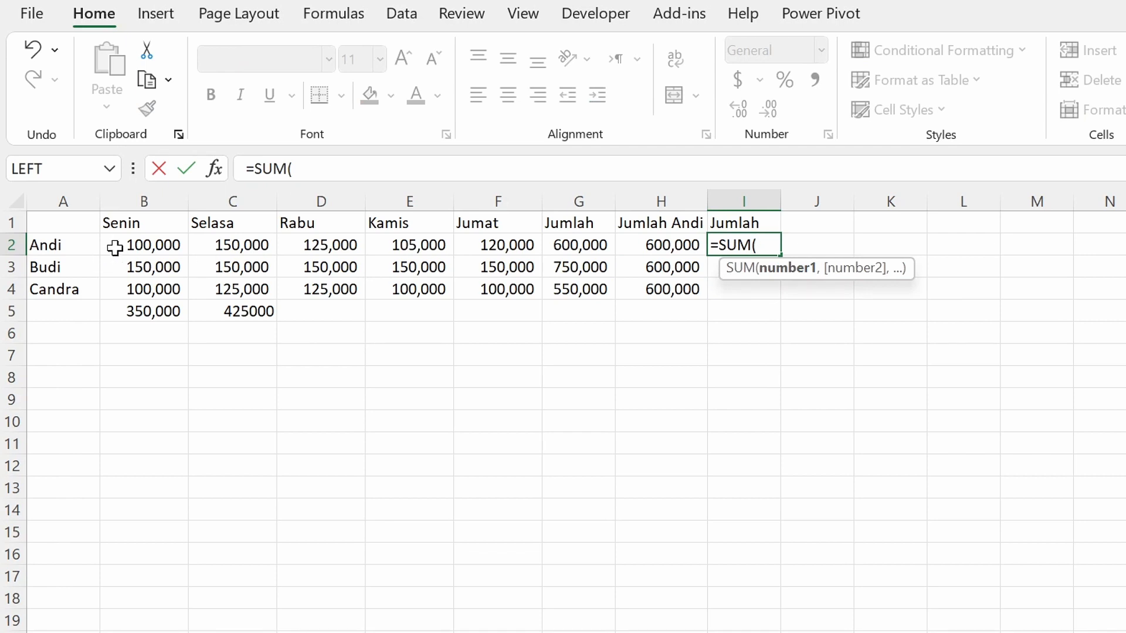
left_click_drag(115, 248, 524, 240)
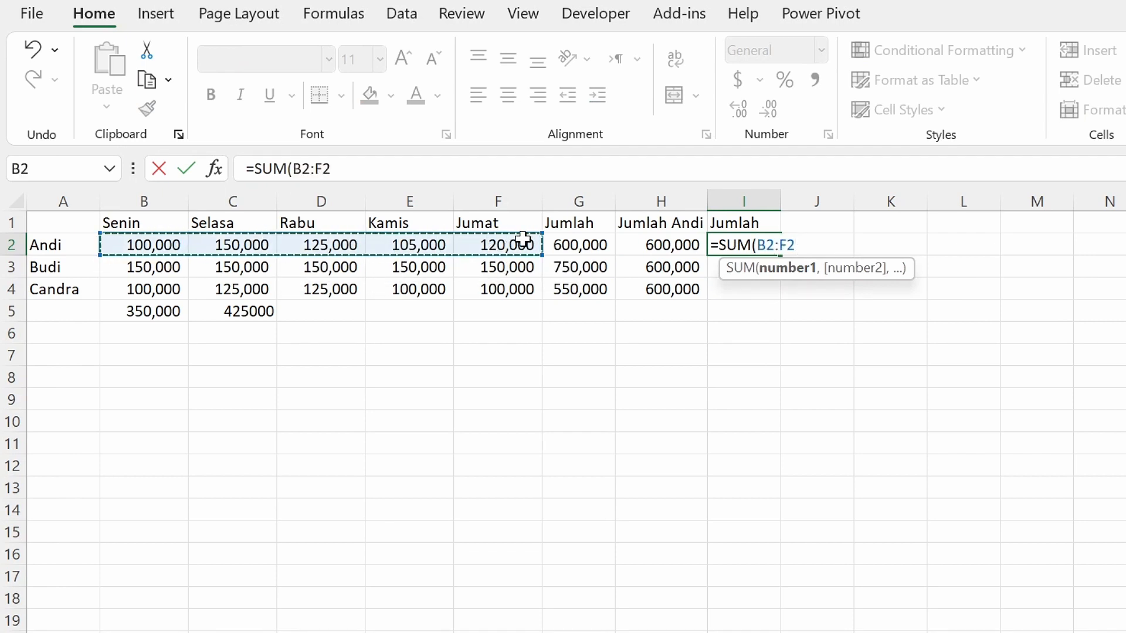
key("F4")
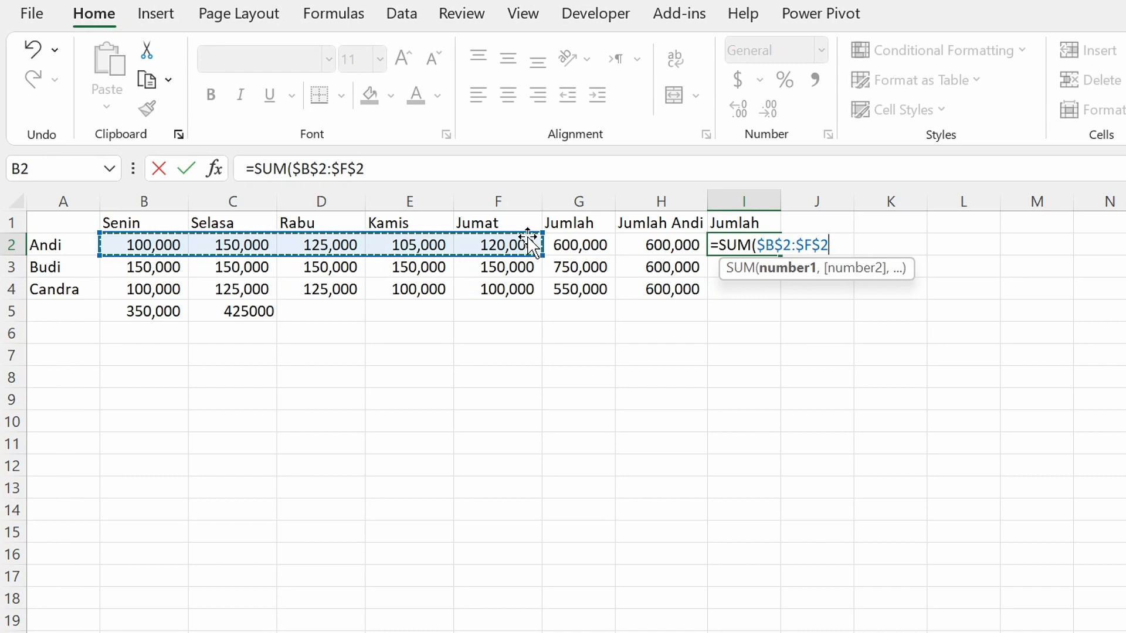
key("F4")
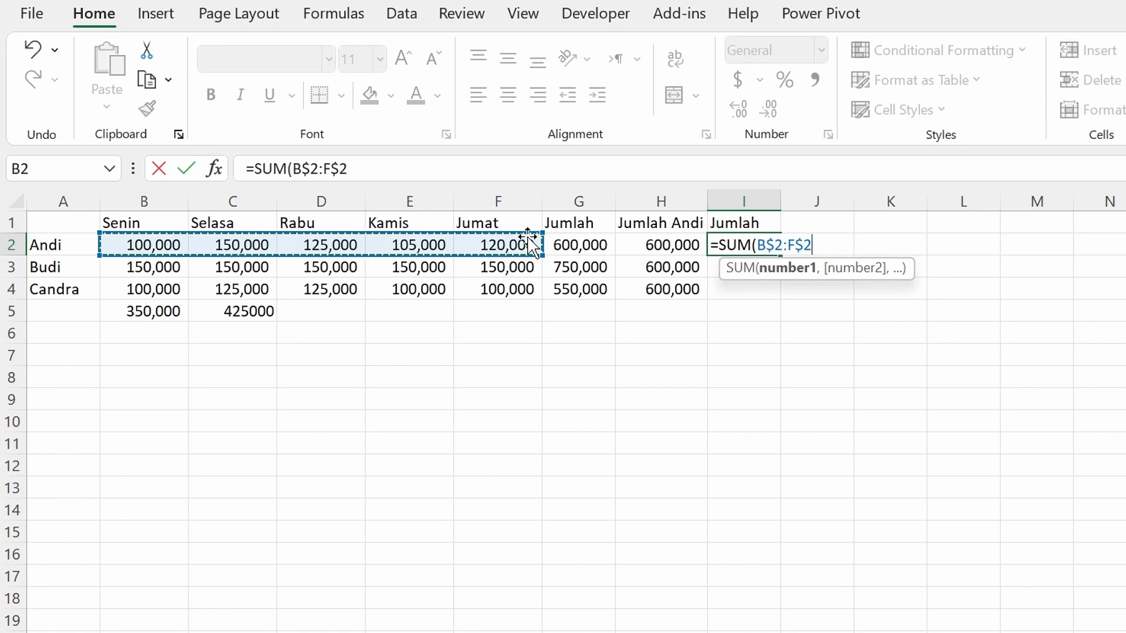
key("F4")
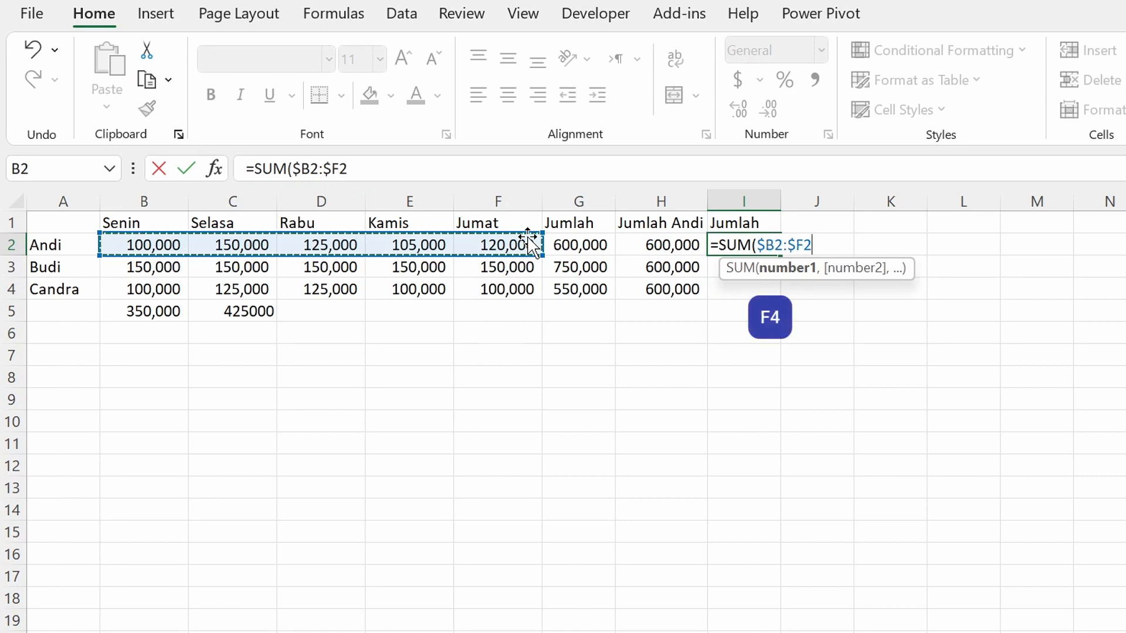
type(")")
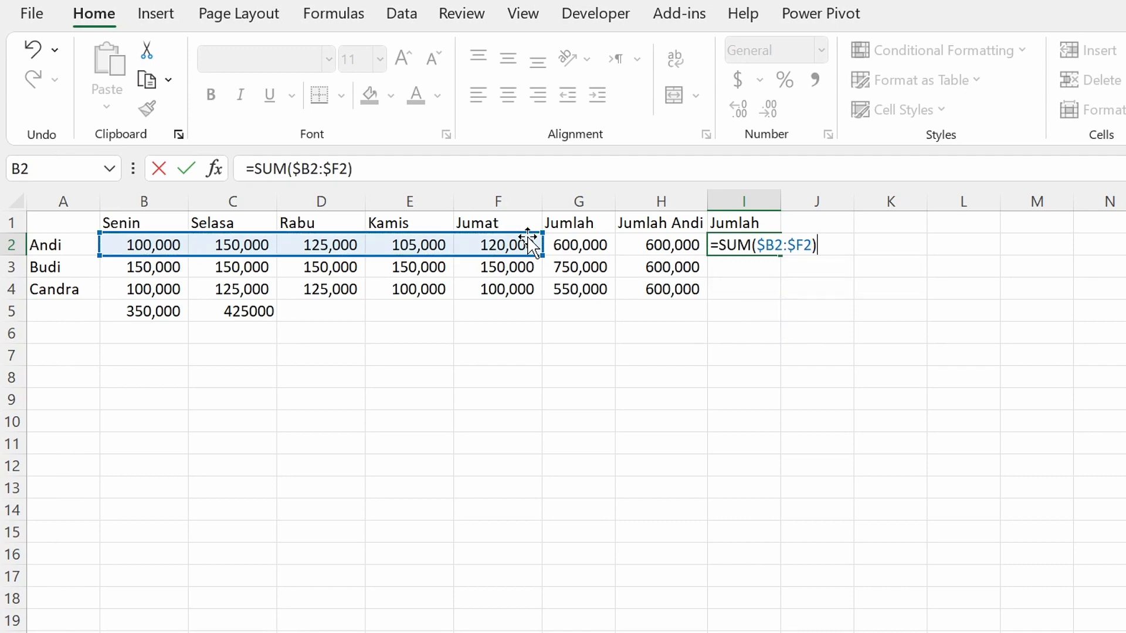
key("Return")
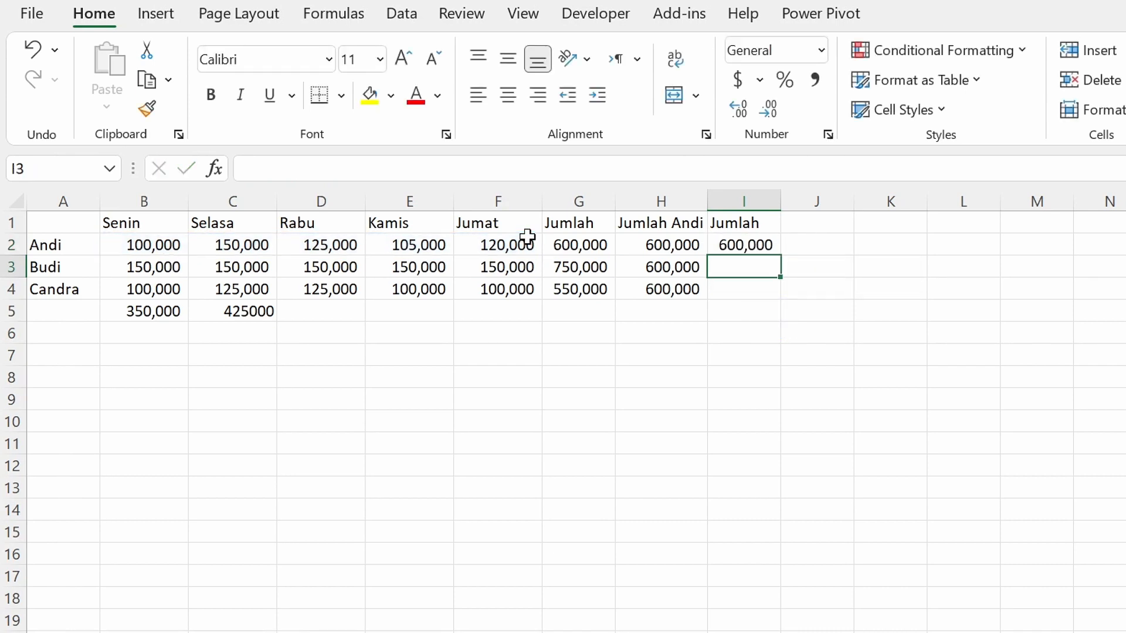
Fill the I2 formula down to I4 and compare the mixed references in cells I2, I3 and I4.
left_click(730, 245)
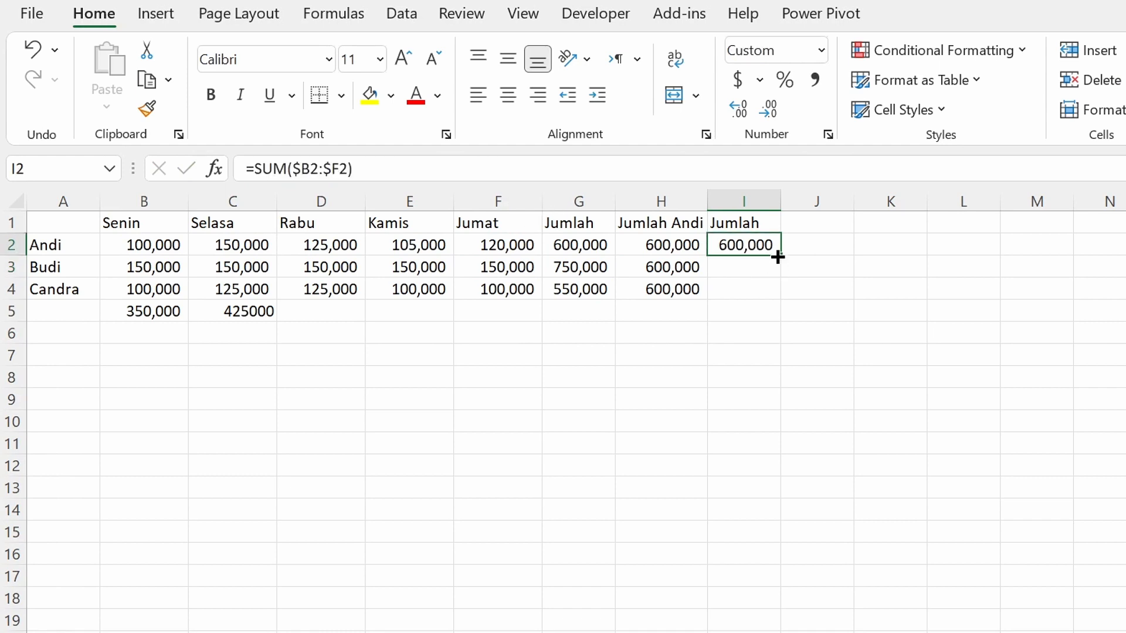
left_click_drag(779, 254, 774, 300)
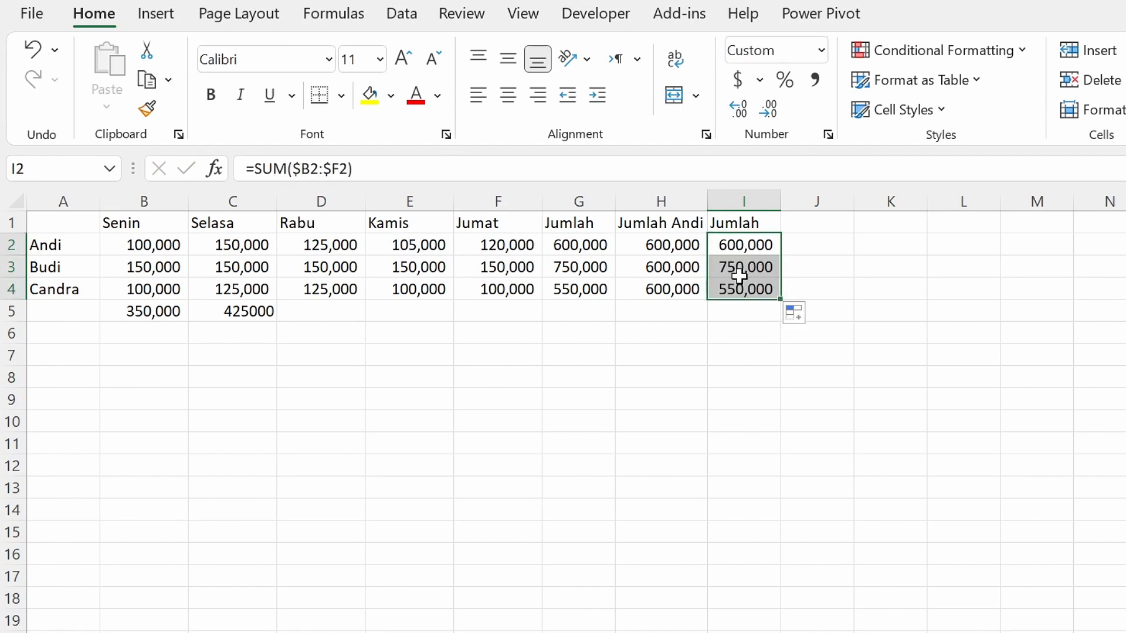
left_click(732, 246)
left_click(737, 268)
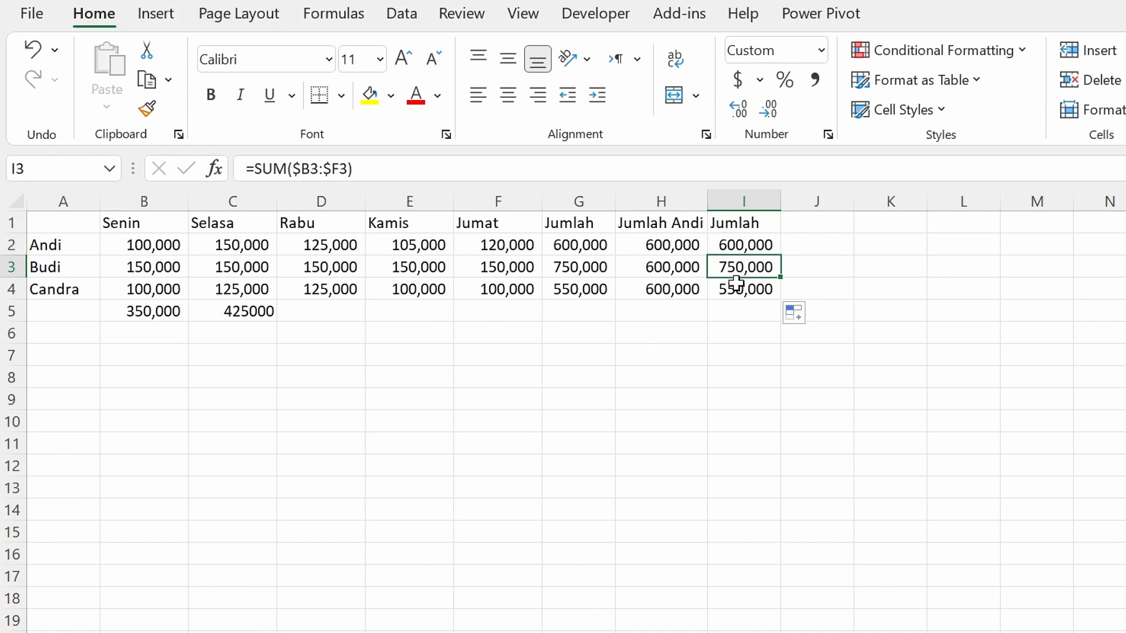
left_click(737, 289)
left_click(738, 244)
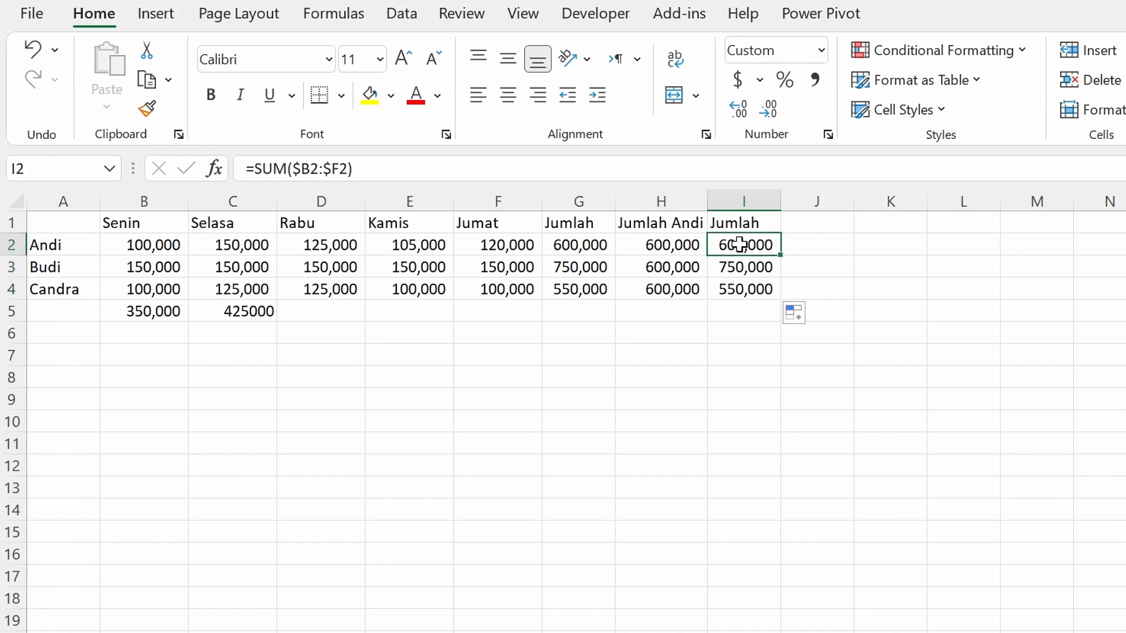
Enter the header Jumlah in cell J1 and copy the I2 formula across to J2.
left_click(826, 224)
type("Jumlah")
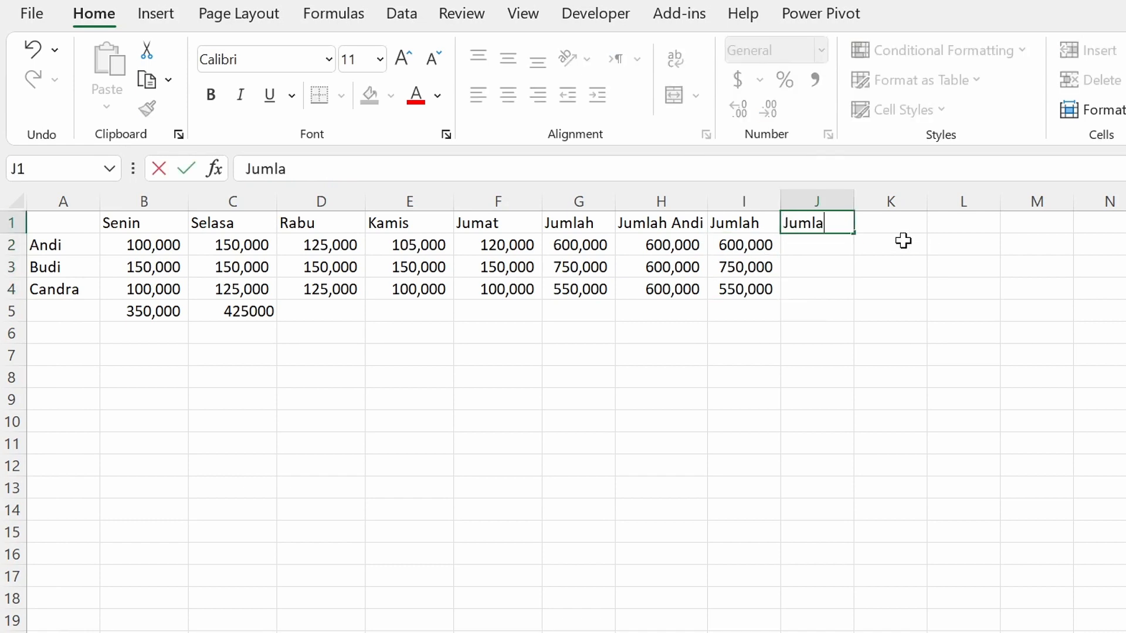
key("Return")
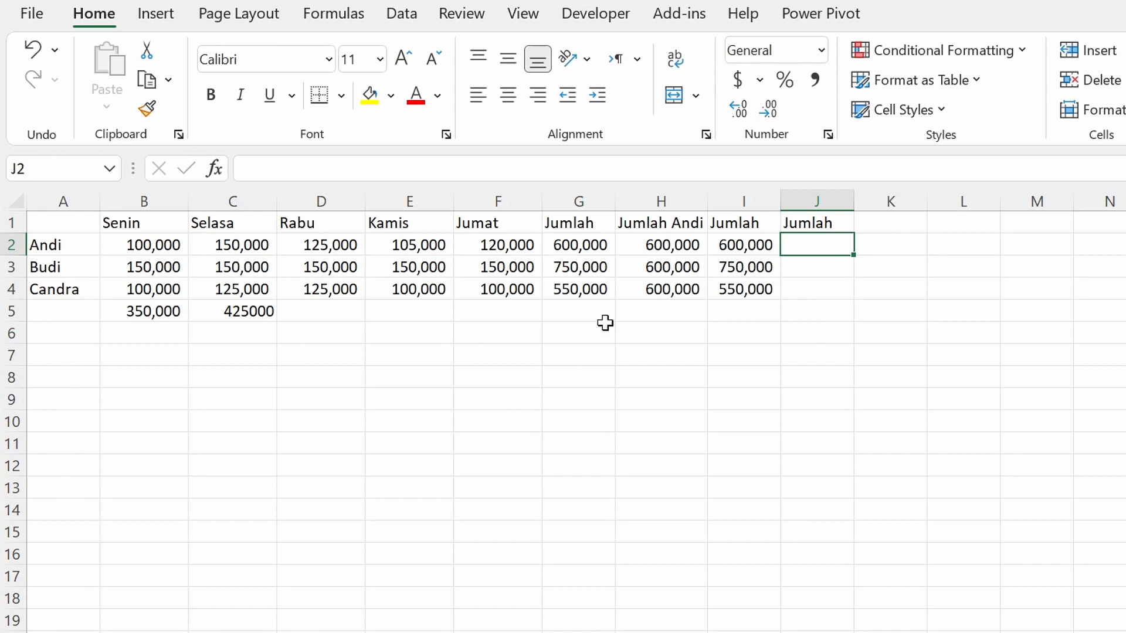
left_click(724, 251)
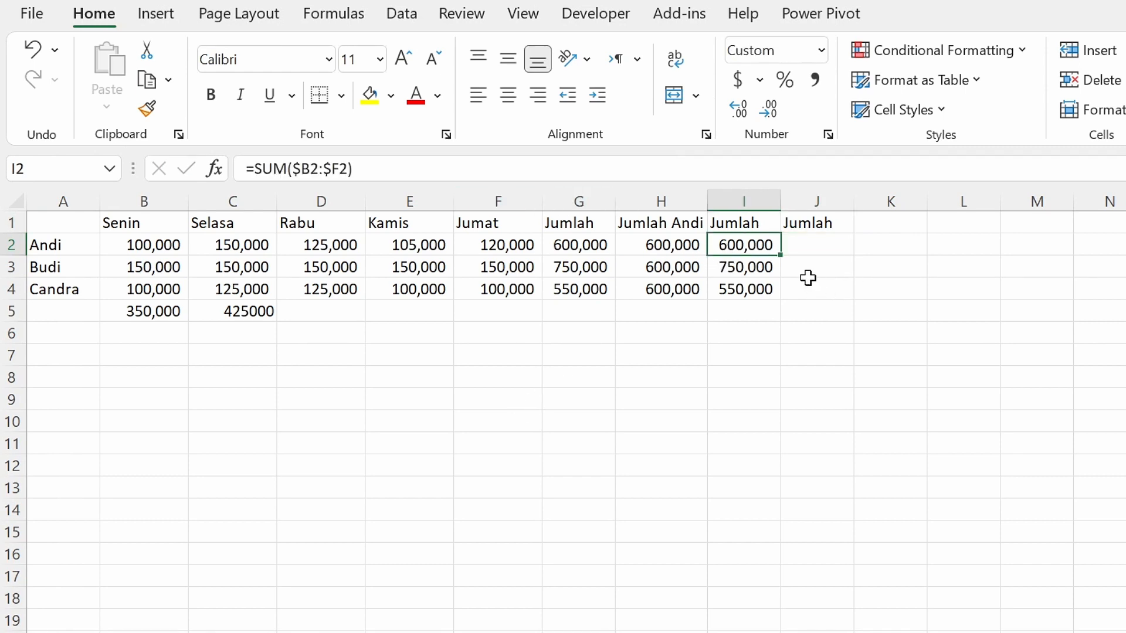
left_click_drag(784, 257, 844, 253)
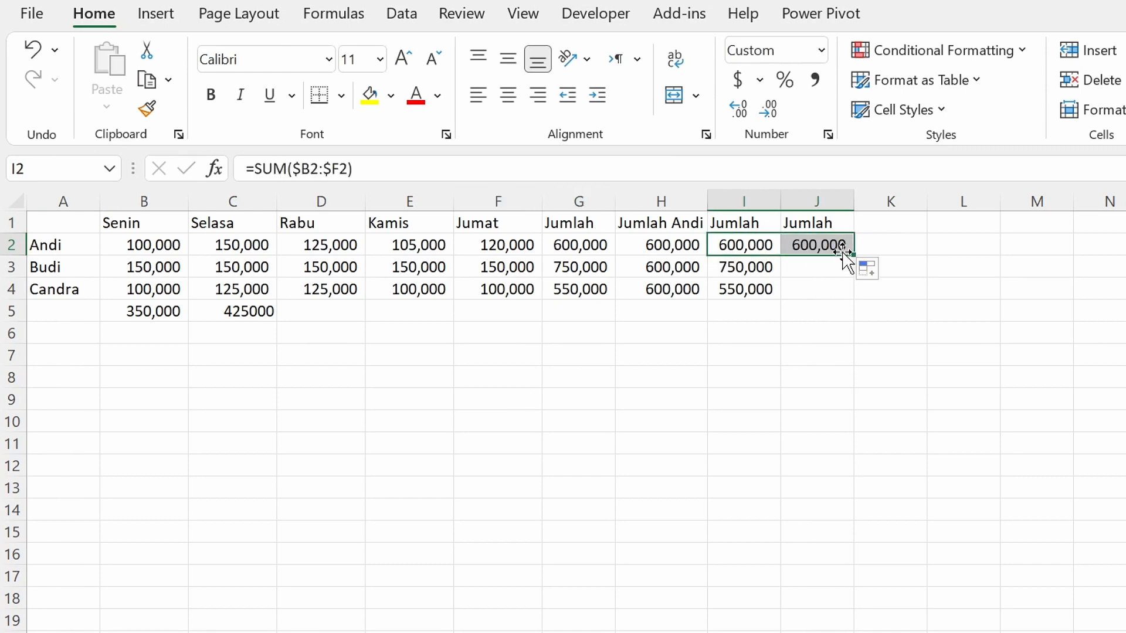
left_click(809, 244)
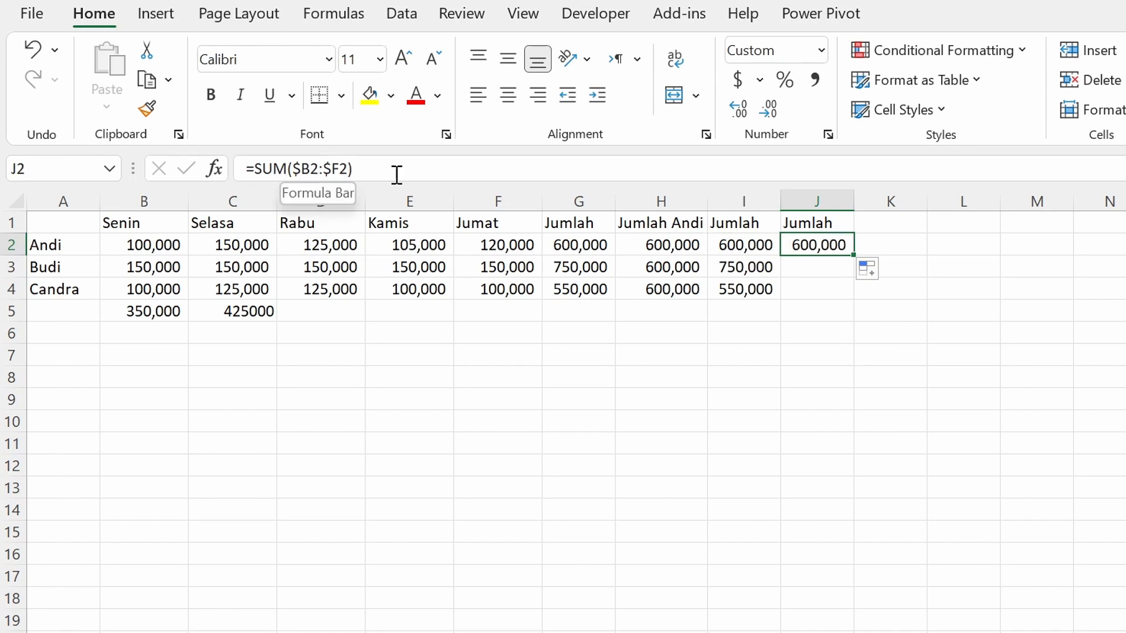
Fill the J2 formula across to O2 to check its locked columns, and clear the copies in K2:O2.
left_click_drag(852, 258, 1122, 252)
left_click(896, 244)
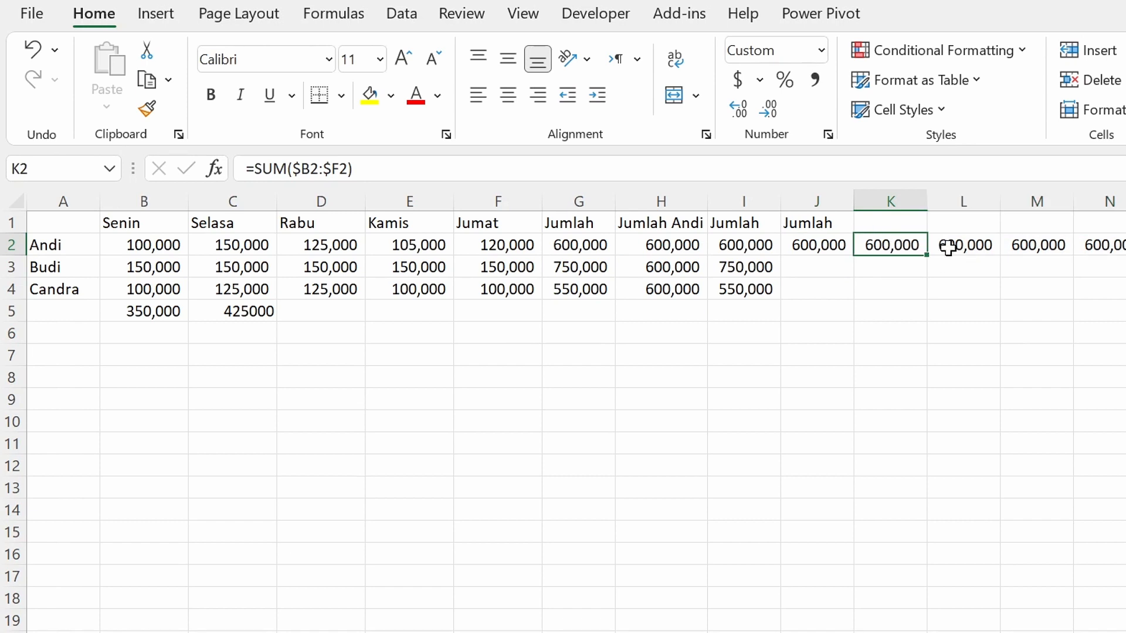
left_click(950, 245)
left_click(1015, 244)
left_click(1107, 249)
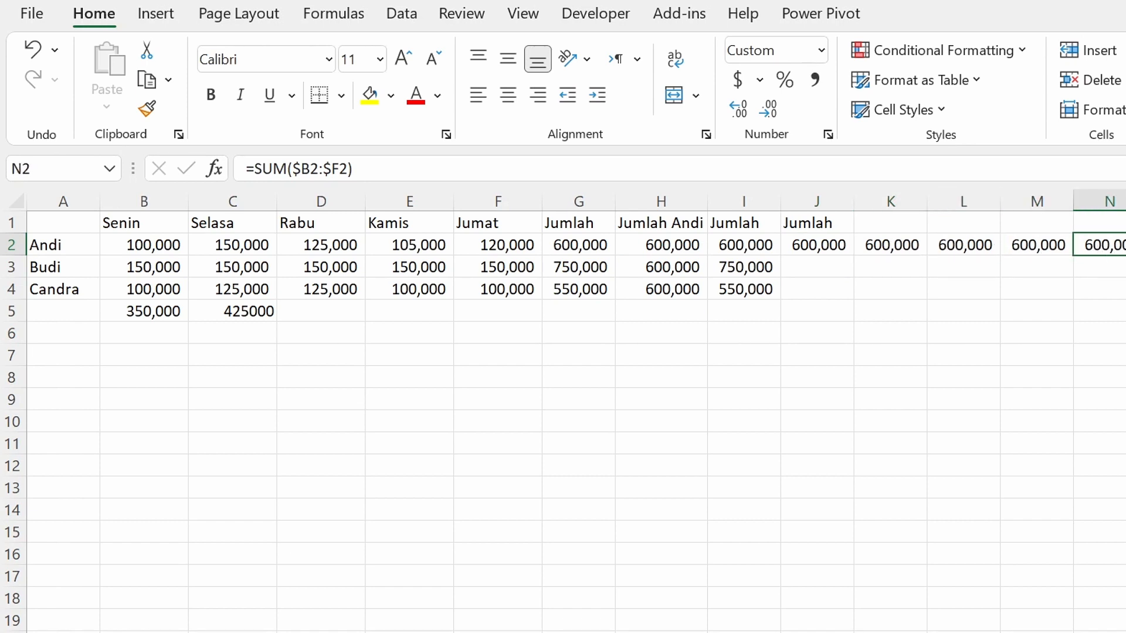
key("Right")
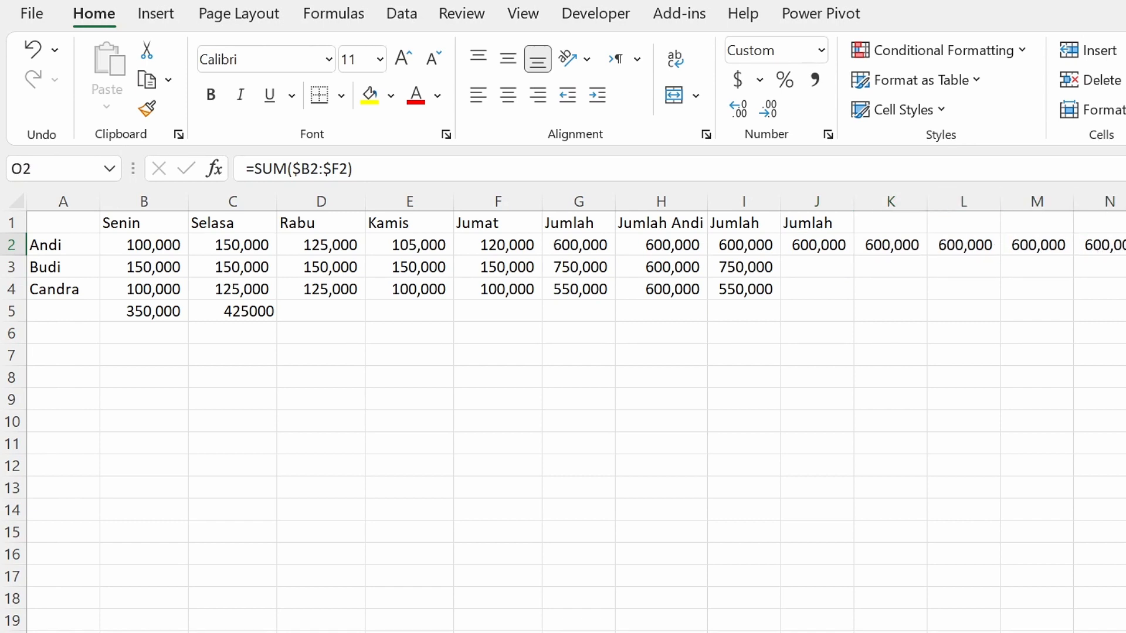
left_click(881, 245, "shift")
key("Delete")
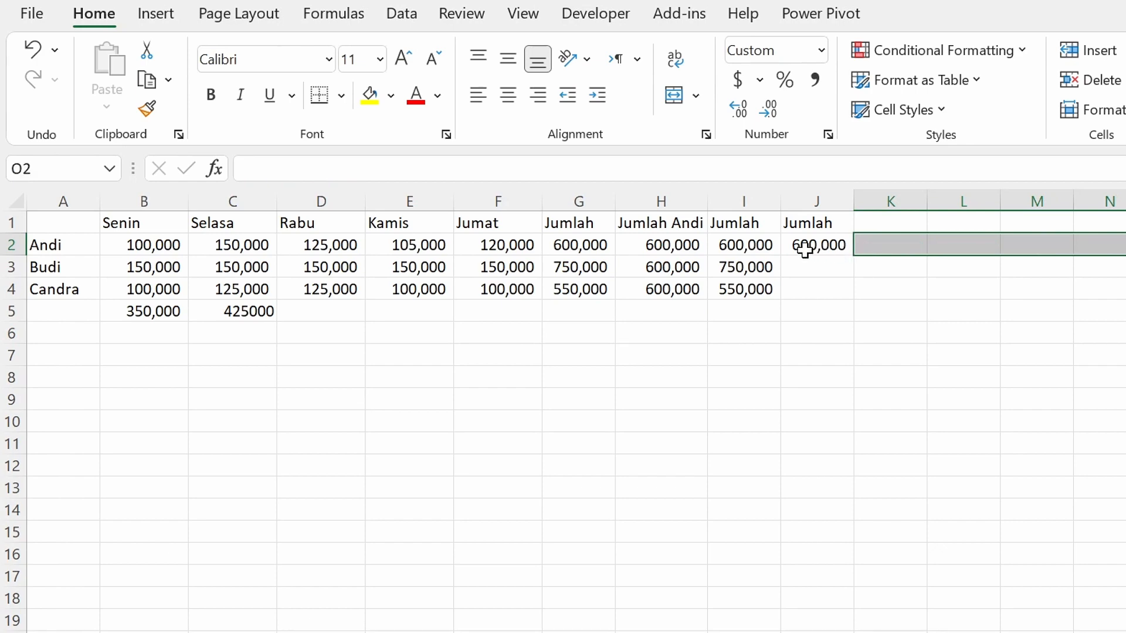
Fill the J2 formula down to J4.
left_click(800, 245)
left_click_drag(854, 256, 852, 300)
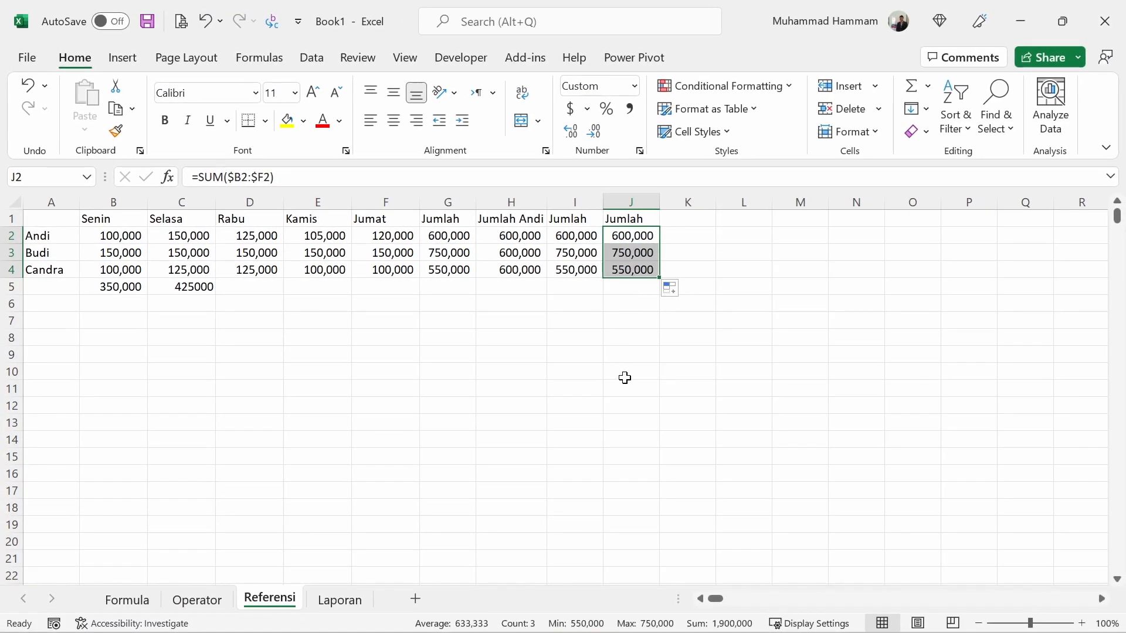